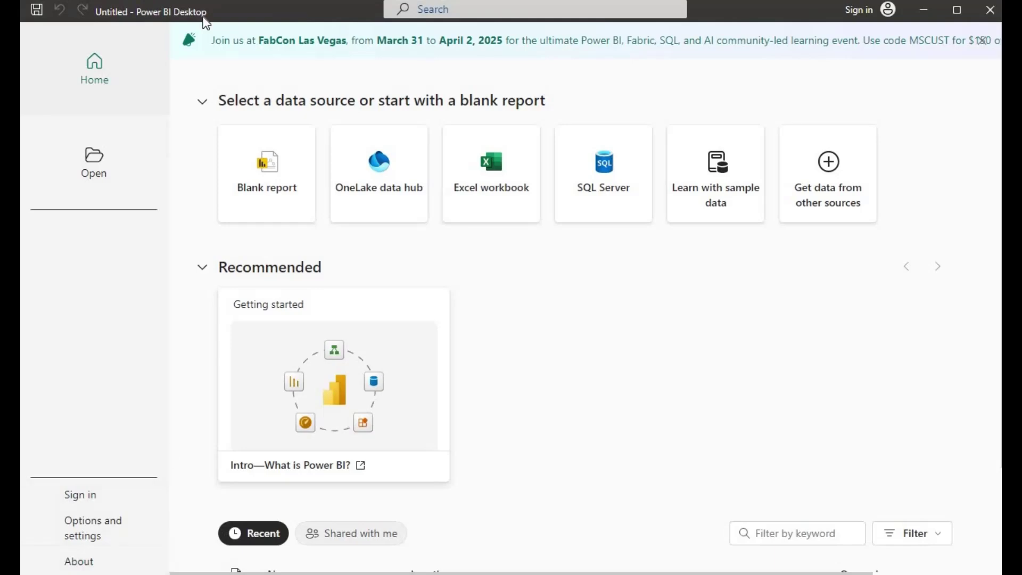
- Import the Data sheet from the XelluxTech-Power-Bi-Essentials-Dataset.xlsx workbook and open it for transformation in a maximized Power Query Editor
{"action": "left_click", "coordinate": [512, 201]}
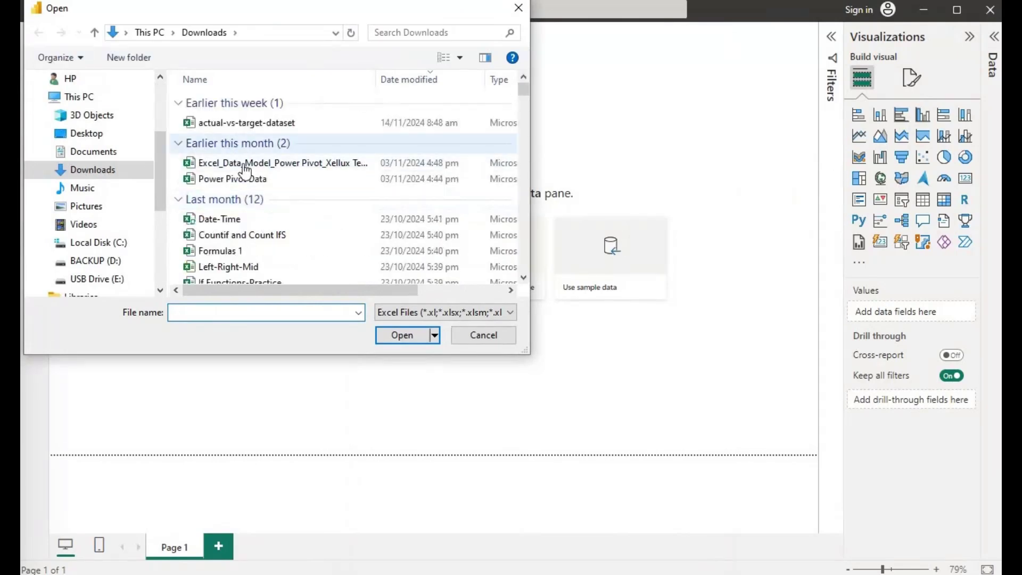
{"action": "double_click", "coordinate": [242, 126]}
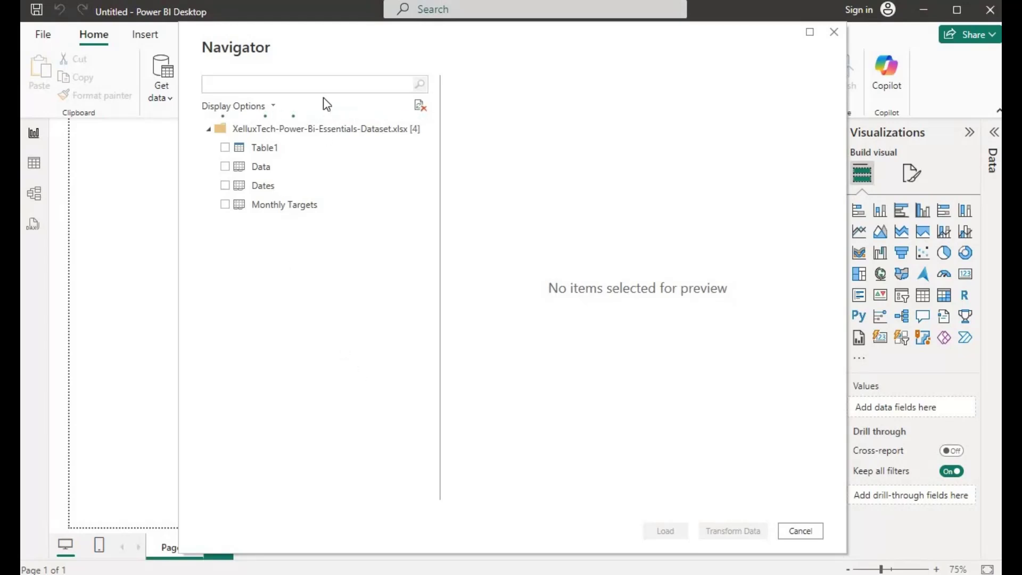
{"action": "left_click", "coordinate": [224, 167]}
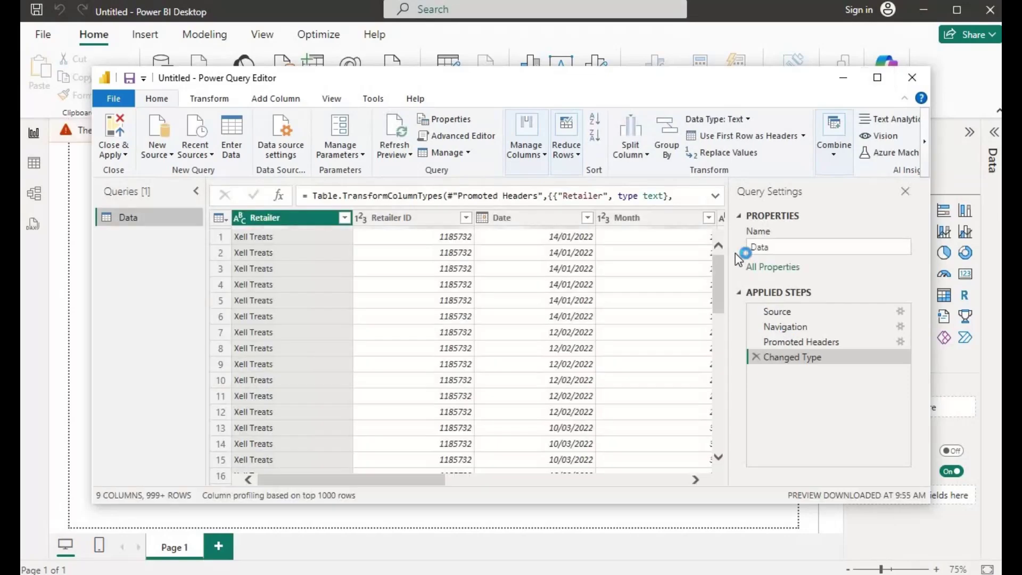
{"action": "left_click", "coordinate": [877, 78]}
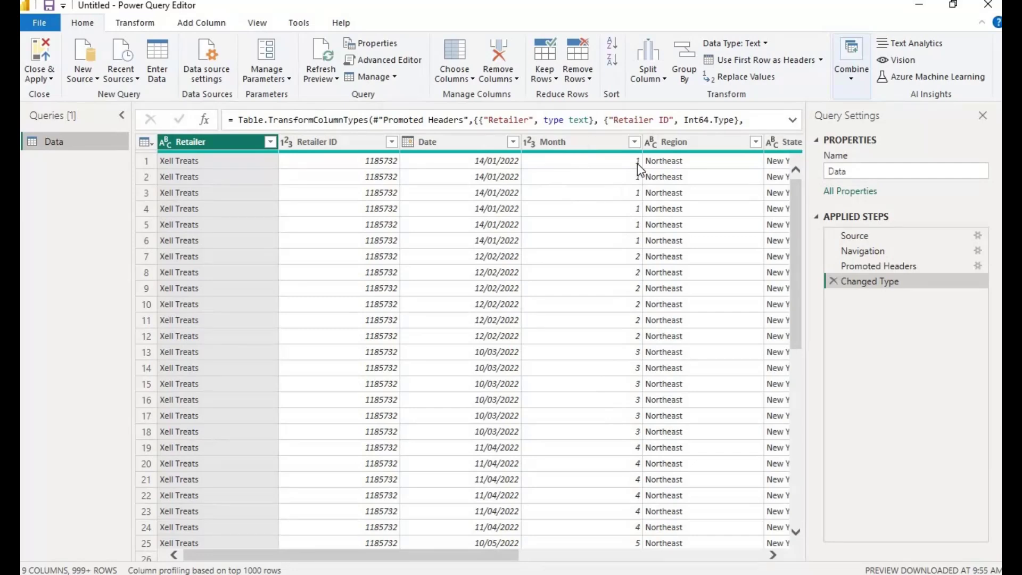
- Add a Name of Month column derived from the Date column and check it at the end of the table
{"action": "left_click", "coordinate": [442, 144]}
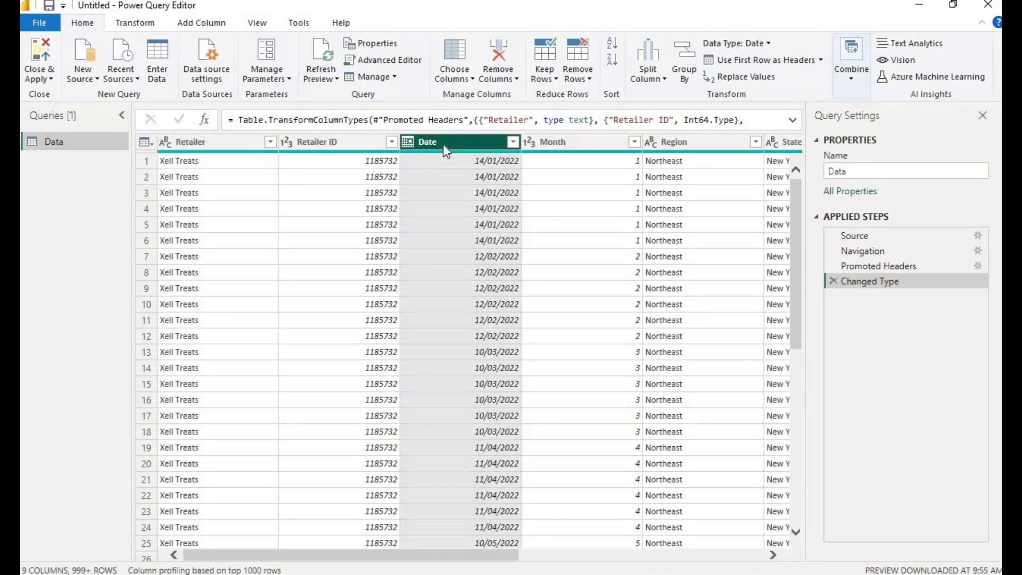
{"action": "left_click", "coordinate": [215, 24]}
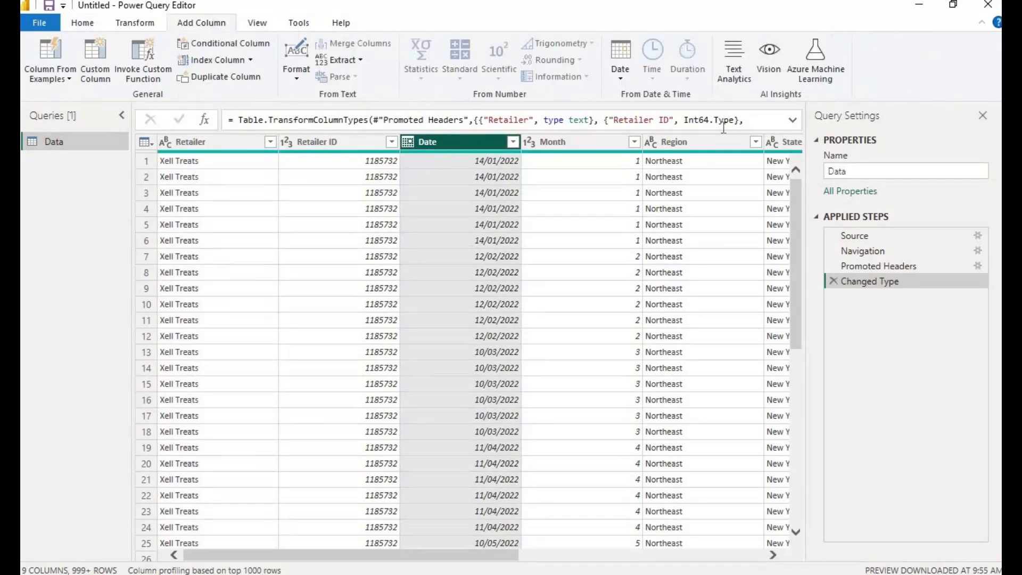
{"action": "left_click", "coordinate": [621, 72]}
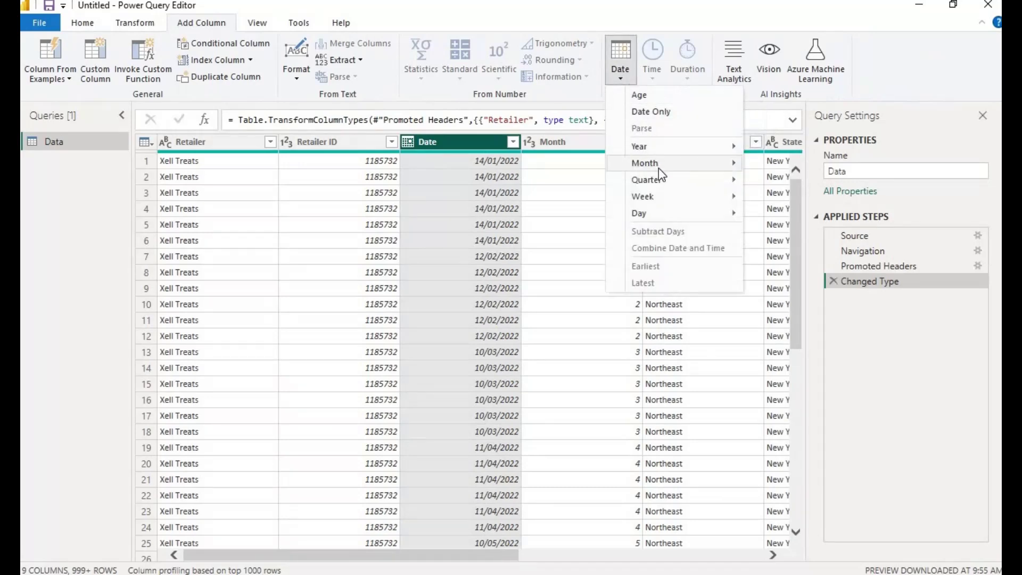
{"action": "mouse_move", "coordinate": [659, 168]}
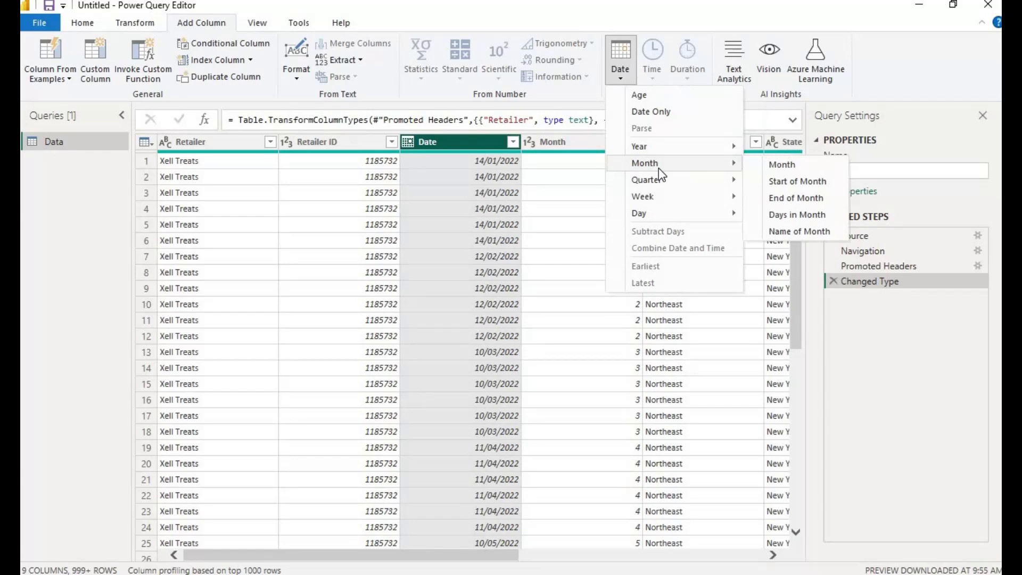
{"action": "left_click", "coordinate": [796, 234]}
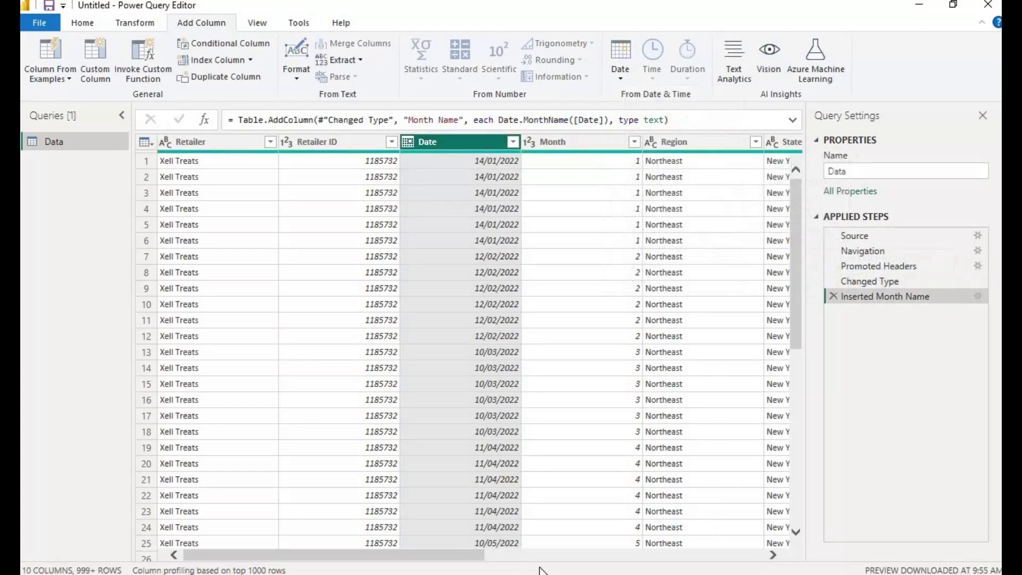
{"action": "left_click_drag", "start_coordinate": [451, 556], "coordinate": [749, 563]}
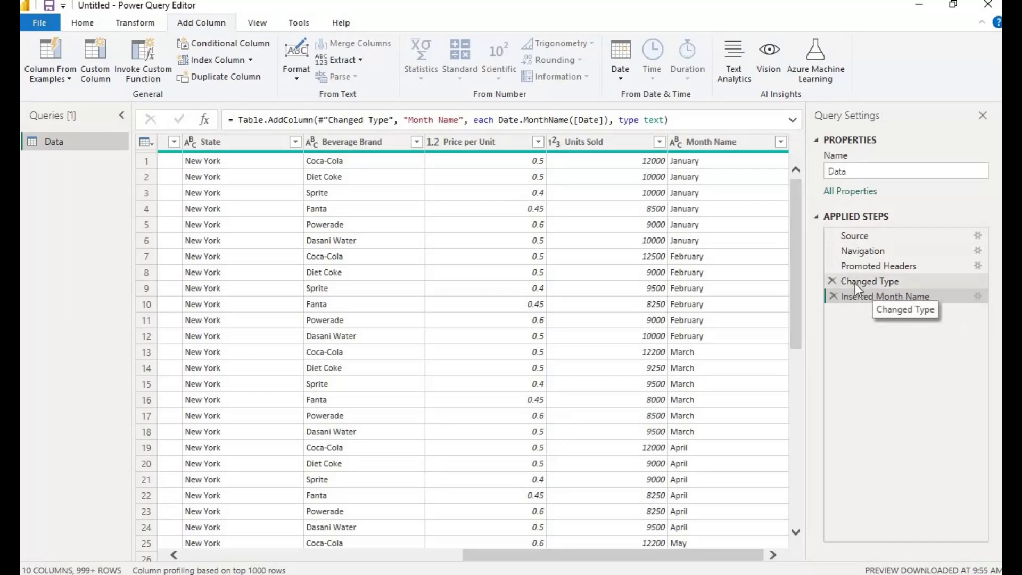
- Start a new custom column and name it Revenue
{"action": "left_click_drag", "start_coordinate": [570, 555], "coordinate": [530, 554]}
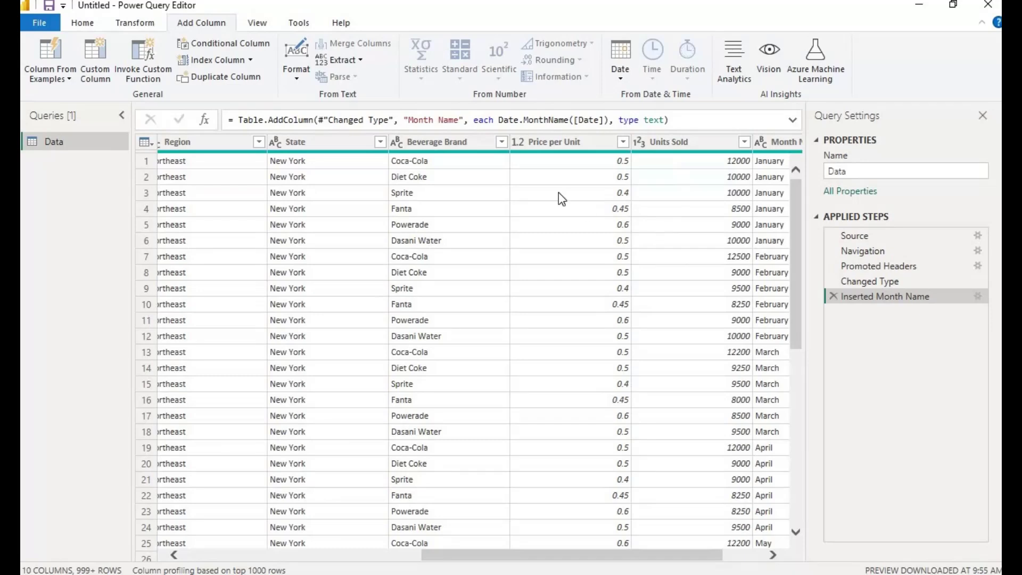
{"action": "left_click", "coordinate": [539, 142]}
{"action": "left_click", "coordinate": [96, 78]}
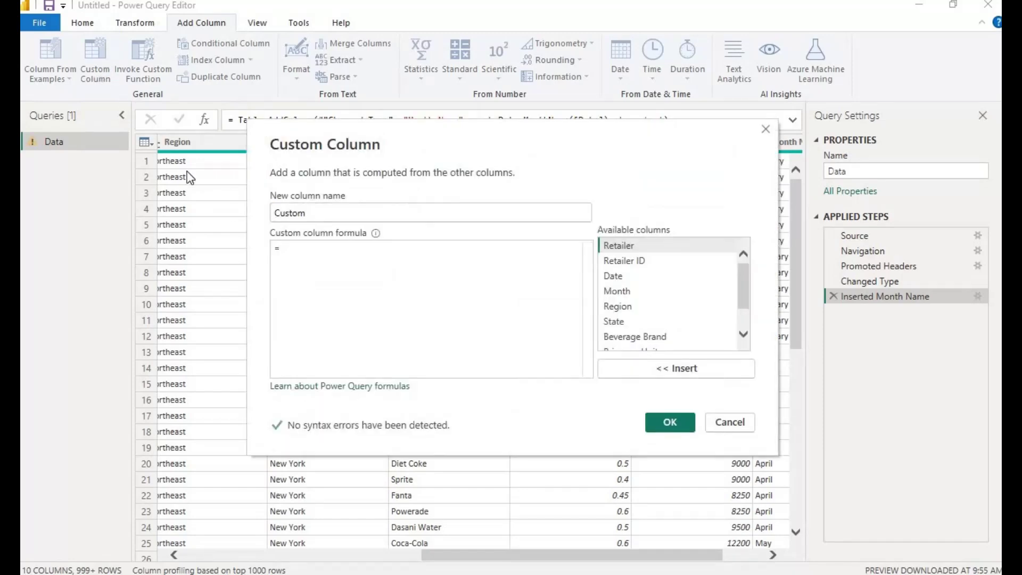
{"action": "left_click", "coordinate": [318, 208]}
{"action": "key", "text": "BackSpace"}
{"action": "key", "text": "BackSpace"}
{"action": "key", "text": "BackSpace"}
{"action": "key", "text": "BackSpace"}
{"action": "key", "text": "BackSpace"}
{"action": "key", "text": "BackSpace"}
{"action": "type", "text": "Revenue"}
- Define the Revenue column's formula as [Price per Unit]*[Units Sold] and add the column to the table
{"action": "left_click", "coordinate": [329, 246]}
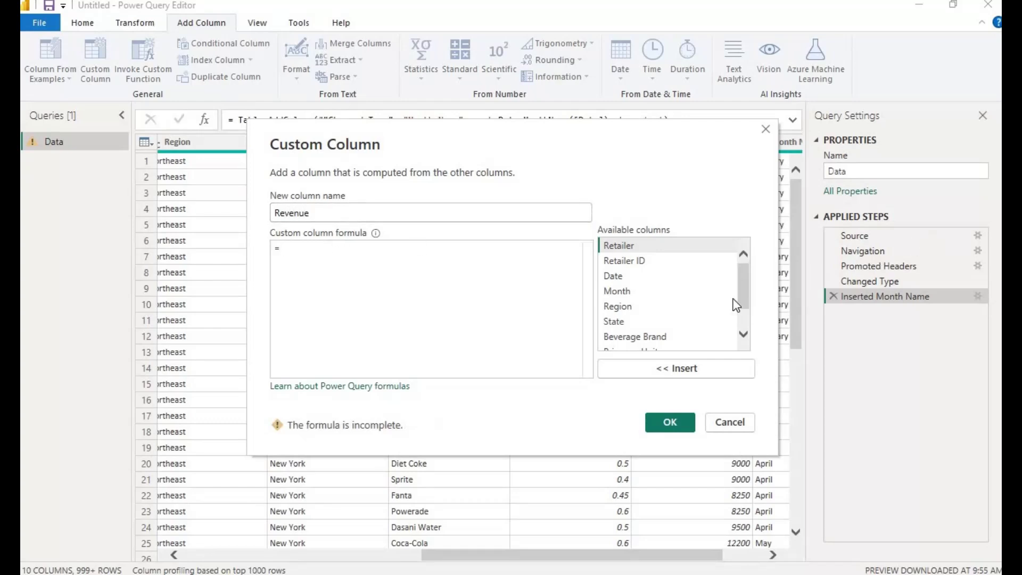
{"action": "left_click_drag", "start_coordinate": [739, 287], "coordinate": [743, 307]}
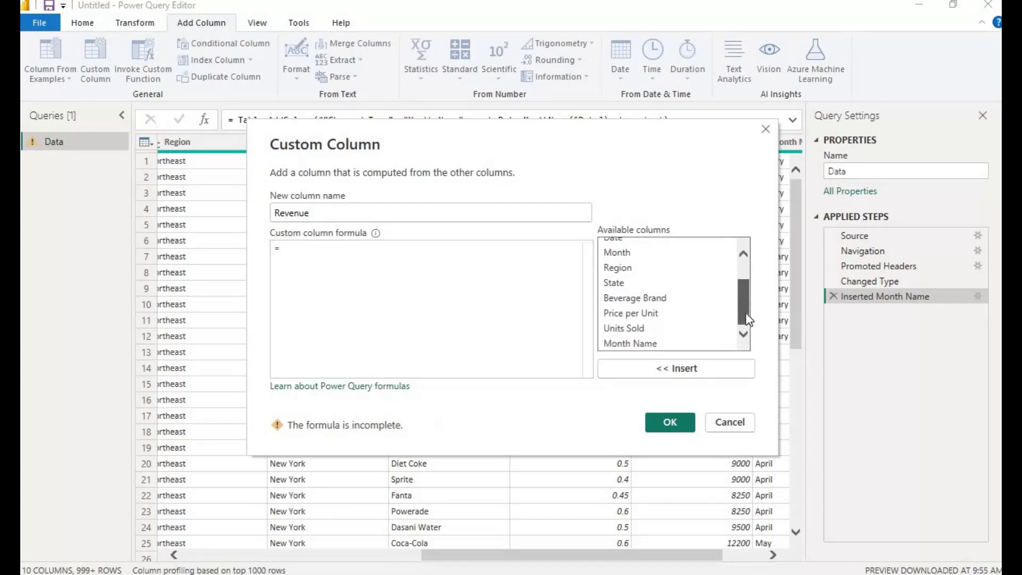
{"action": "left_click", "coordinate": [663, 312]}
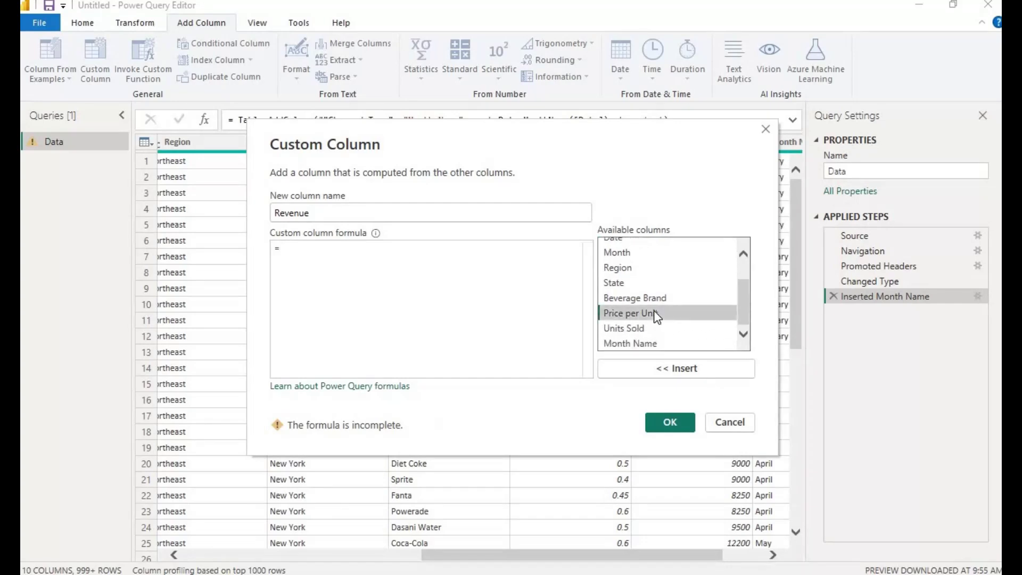
{"action": "left_click", "coordinate": [686, 371]}
{"action": "type", "text": "*"}
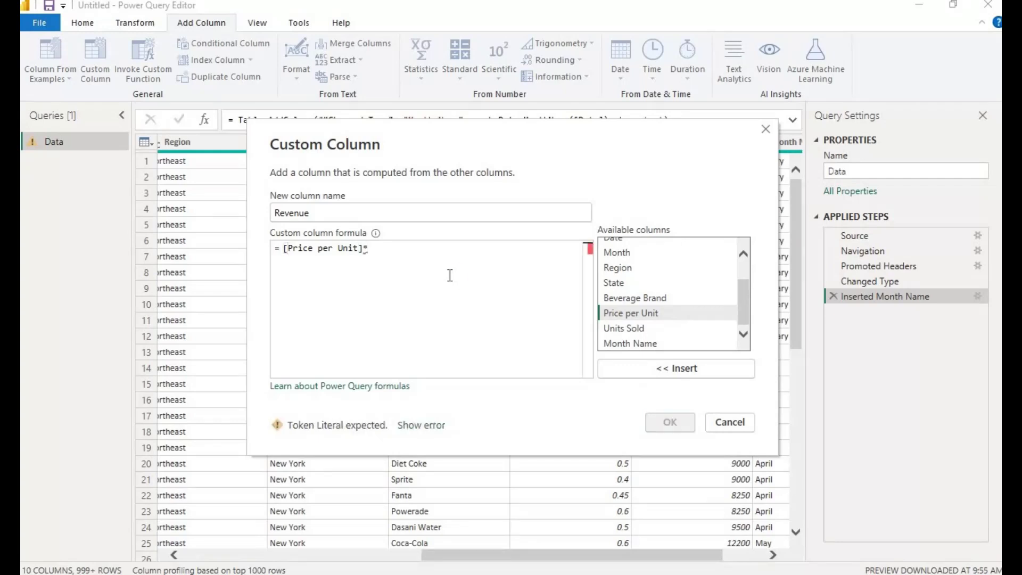
{"action": "left_click", "coordinate": [640, 328]}
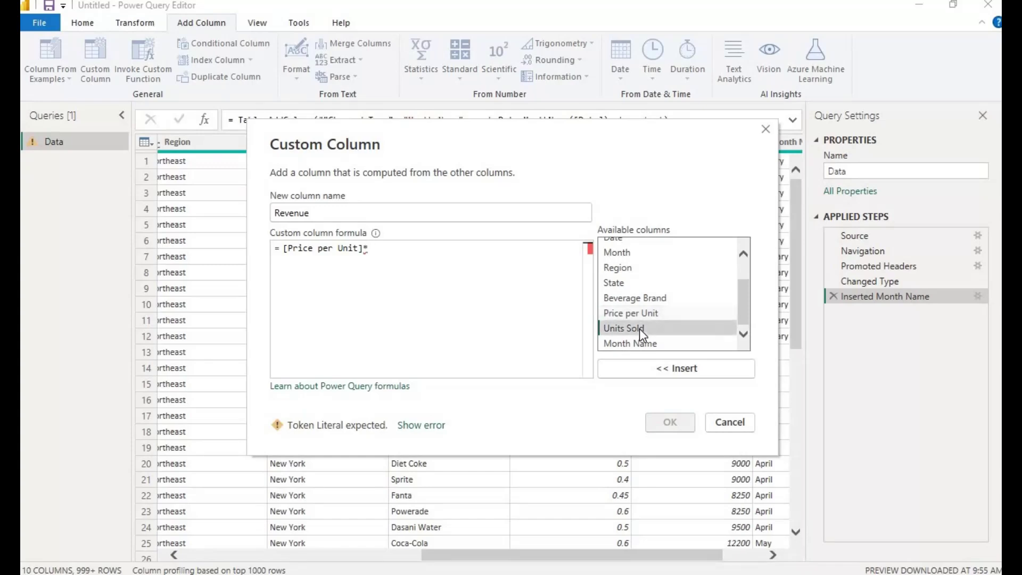
{"action": "left_click", "coordinate": [687, 372]}
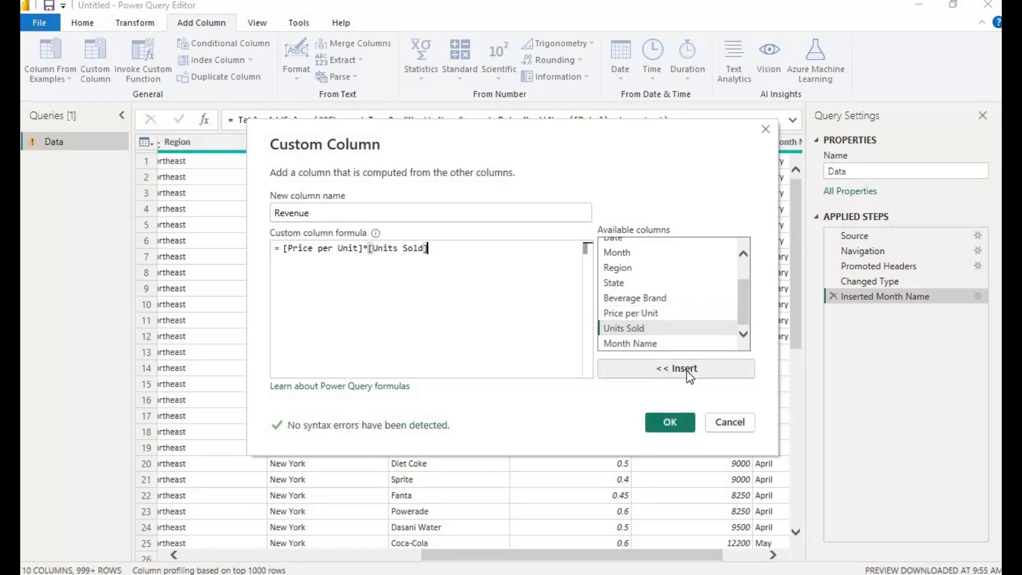
{"action": "left_click", "coordinate": [670, 424]}
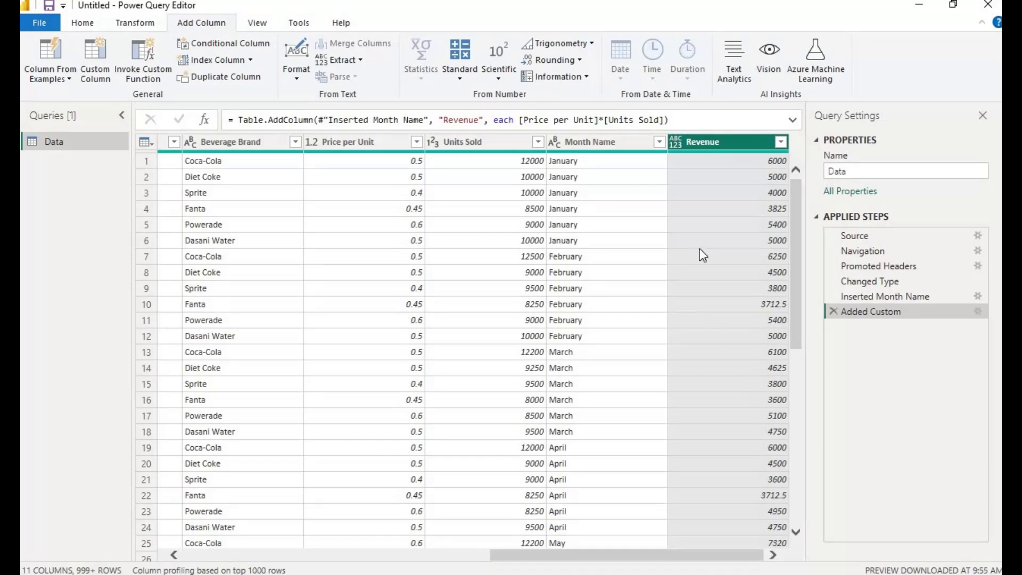
- Change the Revenue column's data type to Whole Number and review its values
{"action": "left_click", "coordinate": [675, 144]}
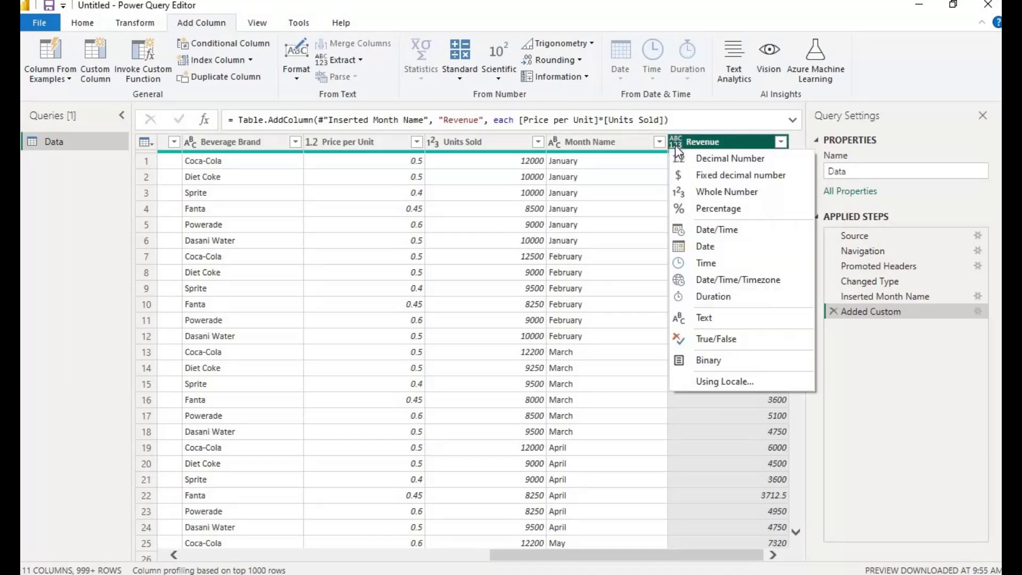
{"action": "left_click", "coordinate": [725, 192]}
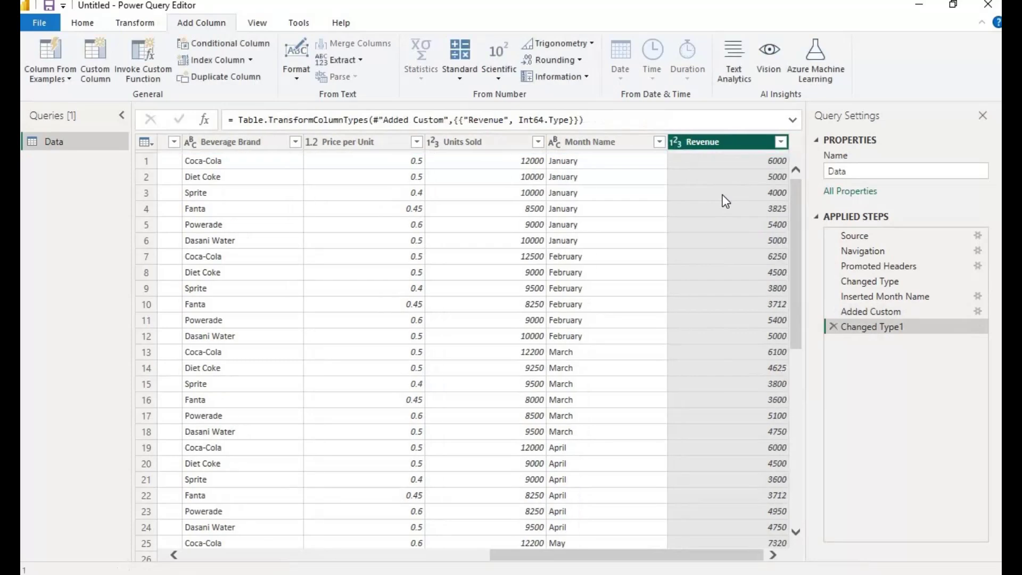
{"action": "scroll", "coordinate": [775, 521], "scroll_direction": "down", "scroll_amount": 9}
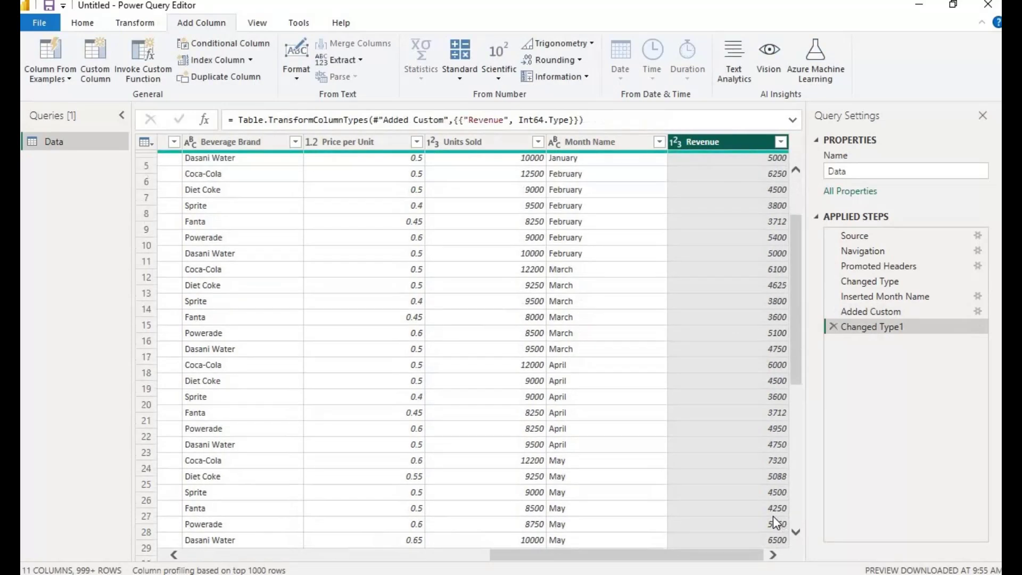
{"action": "scroll", "coordinate": [774, 521], "scroll_direction": "up", "scroll_amount": 9}
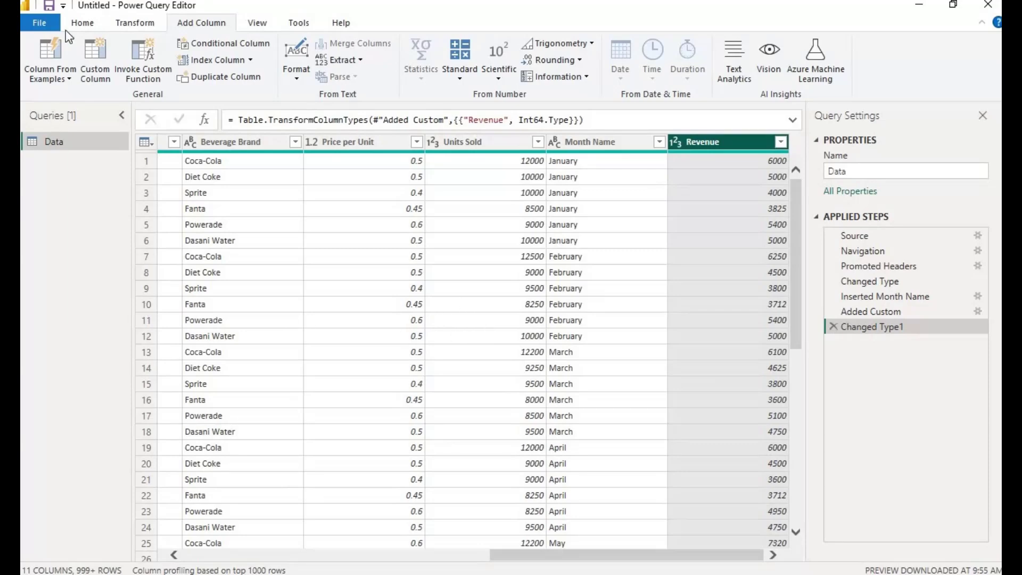
- Close the query editor with the changes applied and expand the Data table's field list in the report
{"action": "left_click", "coordinate": [82, 24]}
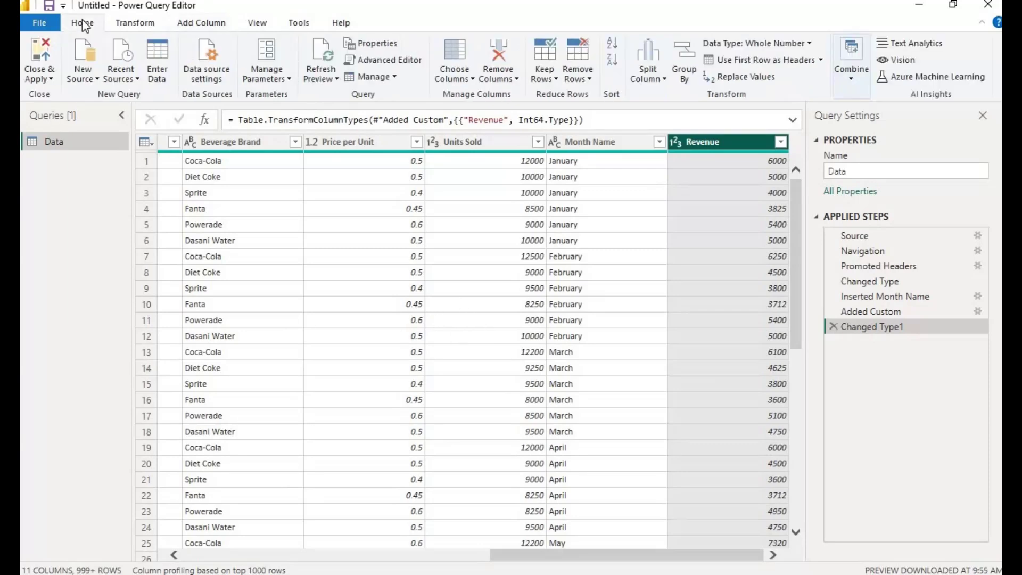
{"action": "left_click", "coordinate": [44, 78]}
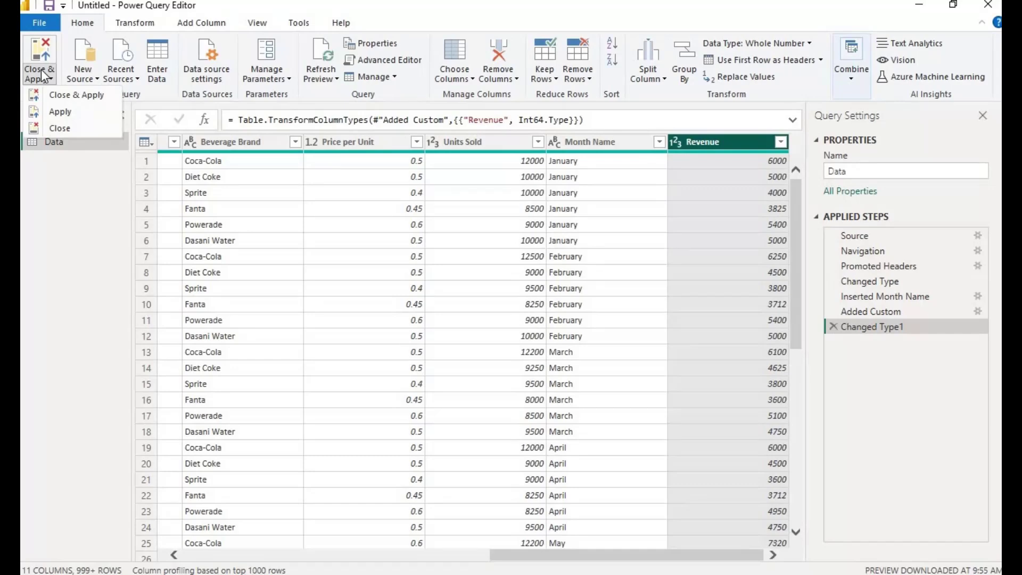
{"action": "left_click", "coordinate": [72, 98]}
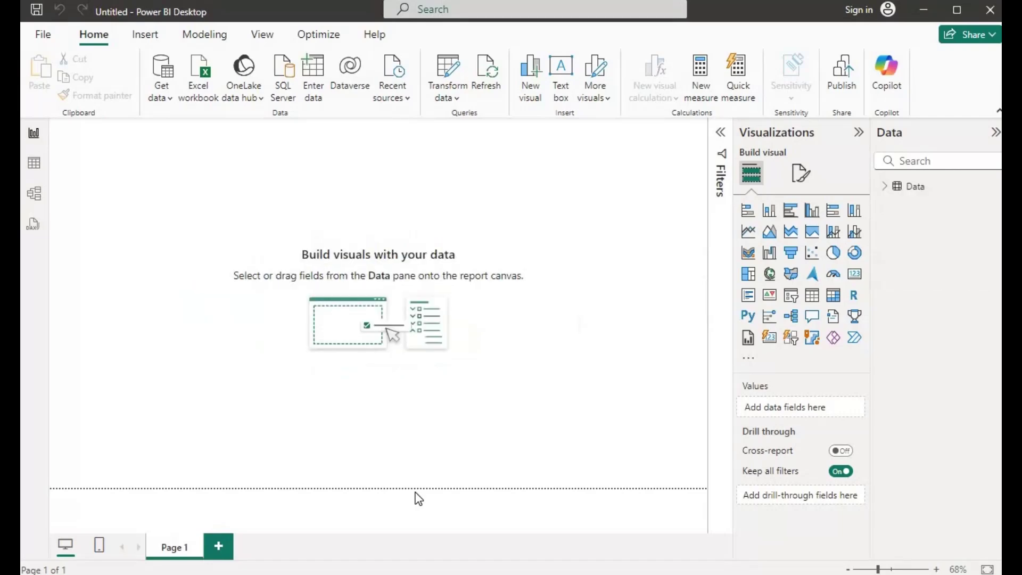
{"action": "left_click", "coordinate": [884, 187]}
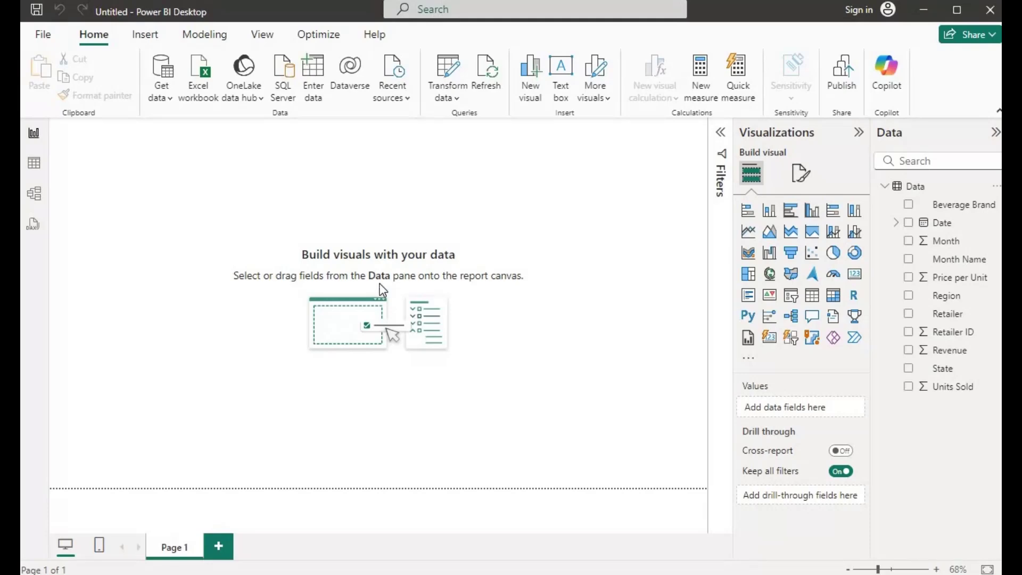
- Insert a rectangle shape and stretch it into a flat header banner spanning the top of the report page
{"action": "left_click", "coordinate": [144, 35]}
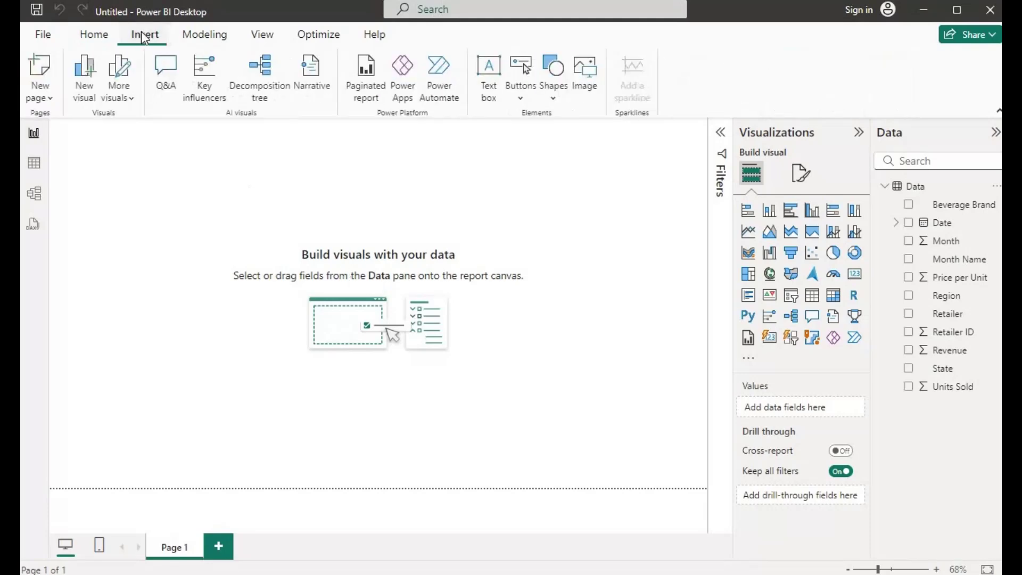
{"action": "left_click", "coordinate": [546, 89]}
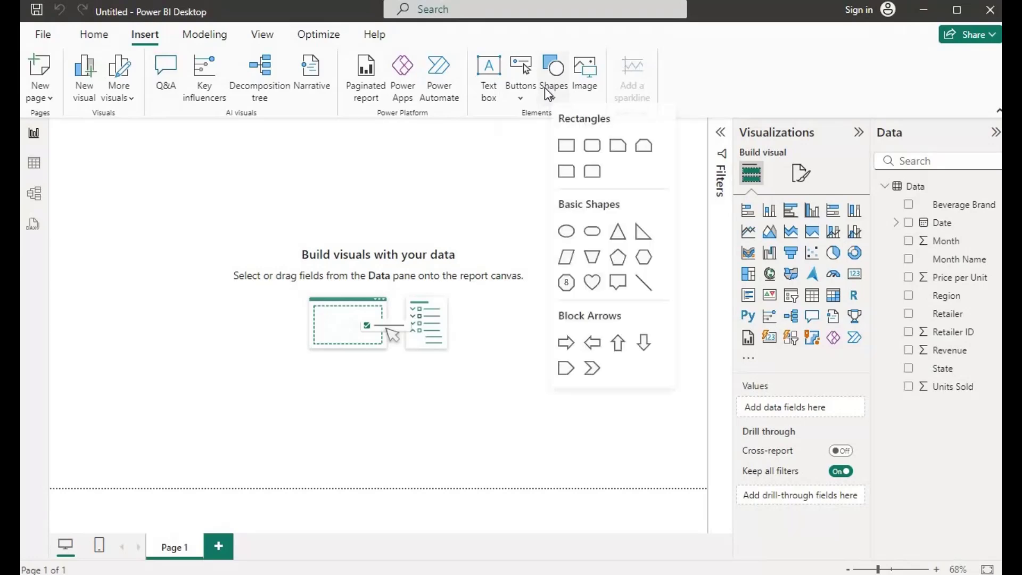
{"action": "left_click", "coordinate": [565, 152]}
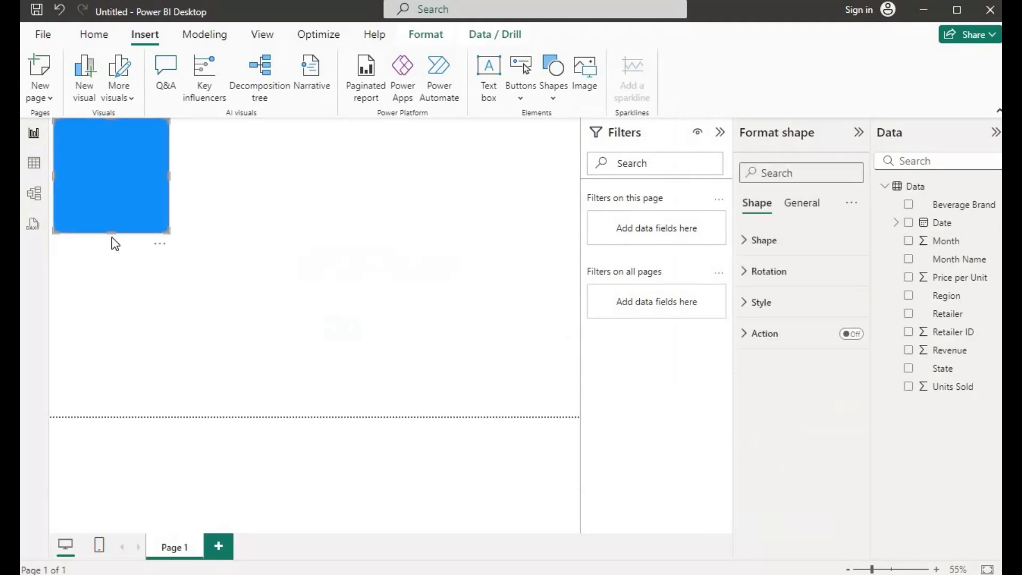
{"action": "left_click_drag", "start_coordinate": [112, 230], "coordinate": [115, 192]}
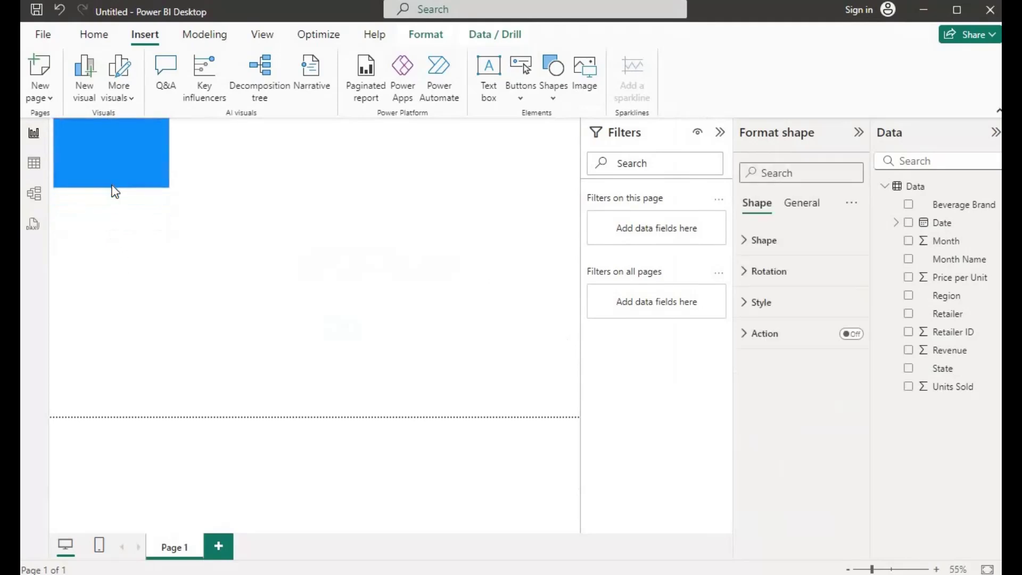
{"action": "left_click_drag", "start_coordinate": [101, 152], "coordinate": [107, 162]}
{"action": "left_click_drag", "start_coordinate": [175, 163], "coordinate": [568, 190]}
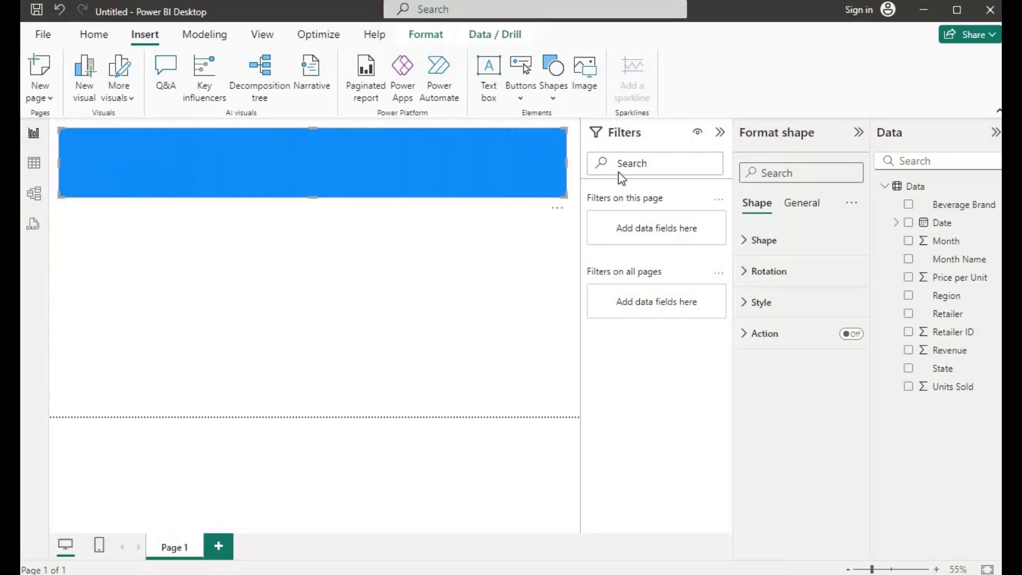
- Collapse the Filters pane and reduce the header rectangle's height slightly, leaving the shape deselected
{"action": "left_click", "coordinate": [721, 134]}
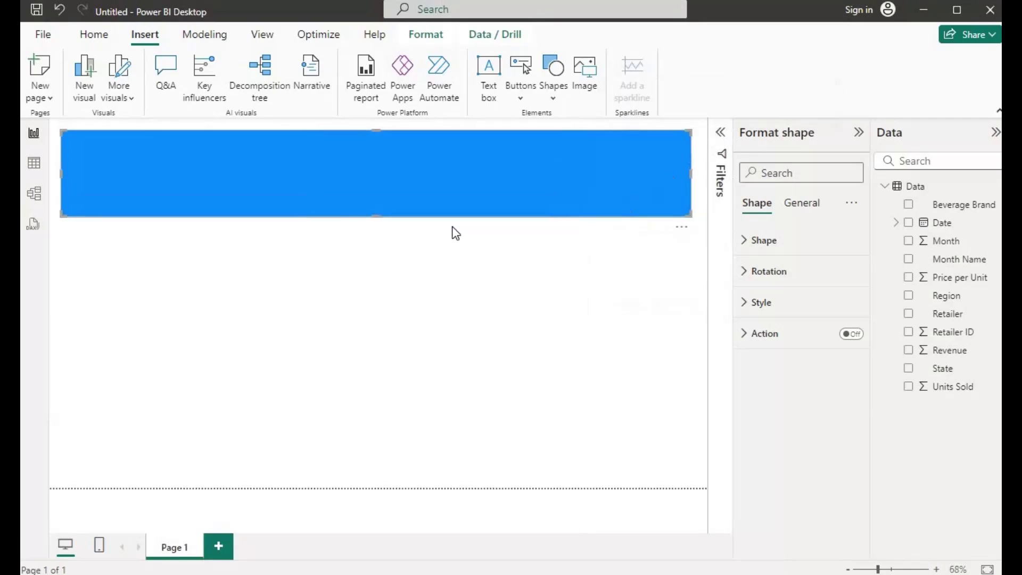
{"action": "left_click_drag", "start_coordinate": [376, 215], "coordinate": [374, 195]}
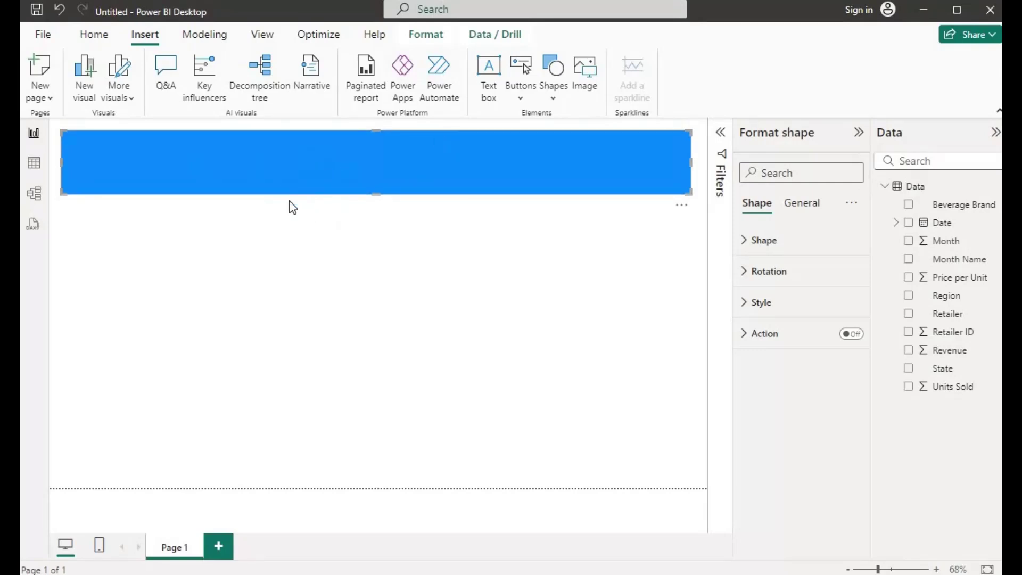
{"action": "left_click", "coordinate": [335, 272]}
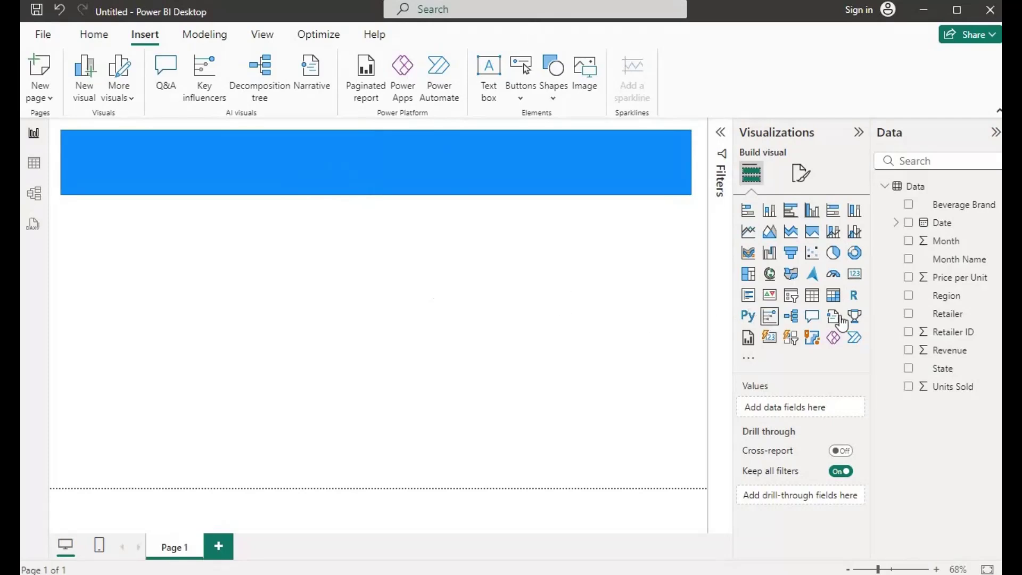
- Insert a card visual, shrink it, and duplicate it into a row of three small cards below the header
{"action": "left_click", "coordinate": [855, 276]}
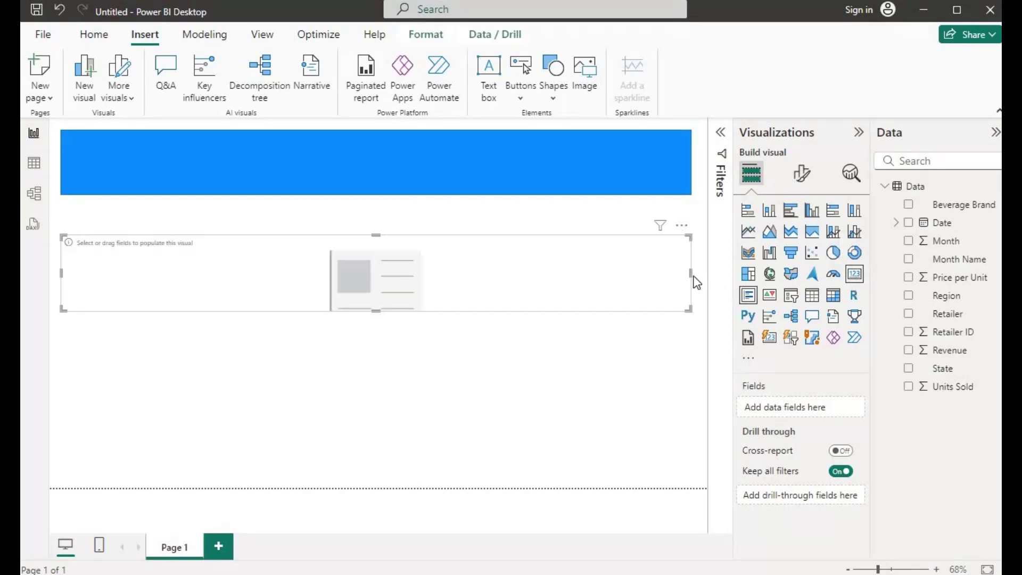
{"action": "left_click_drag", "start_coordinate": [691, 272], "coordinate": [650, 273]}
{"action": "left_click_drag", "start_coordinate": [507, 274], "coordinate": [165, 272]}
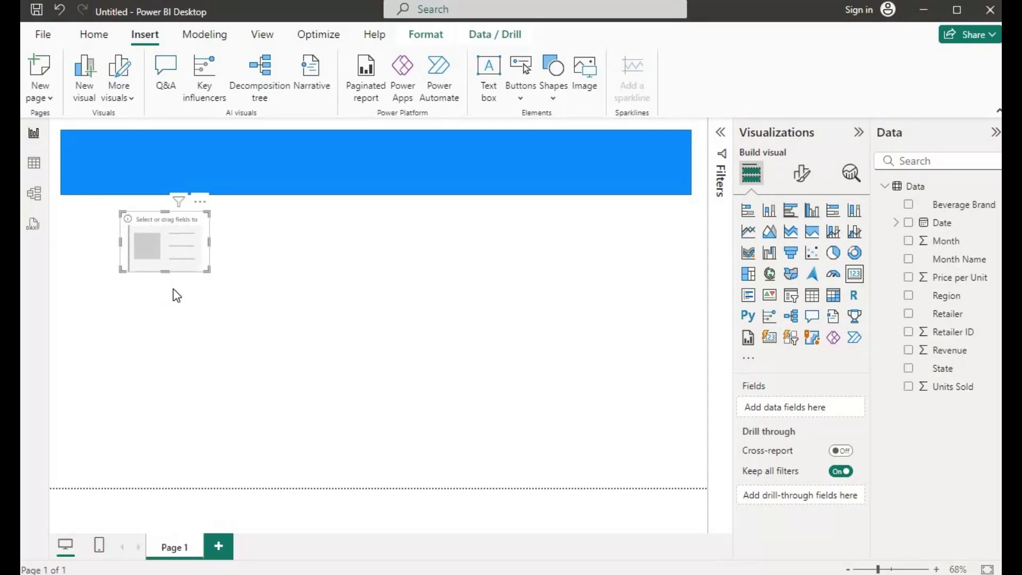
{"action": "key", "text": "Right"}
{"action": "key", "text": "Down"}
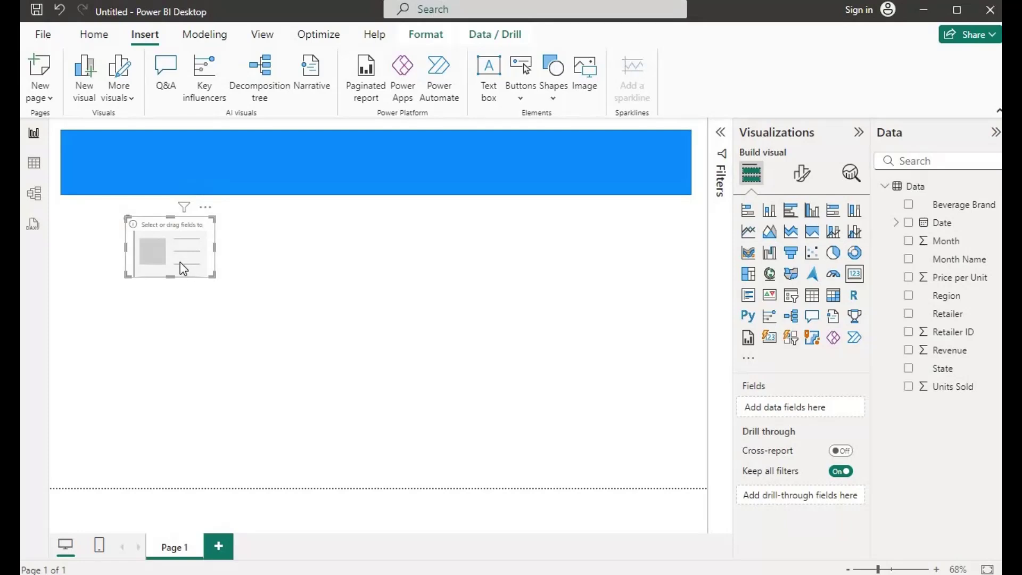
{"action": "left_click_drag", "start_coordinate": [180, 263], "coordinate": [583, 240]}
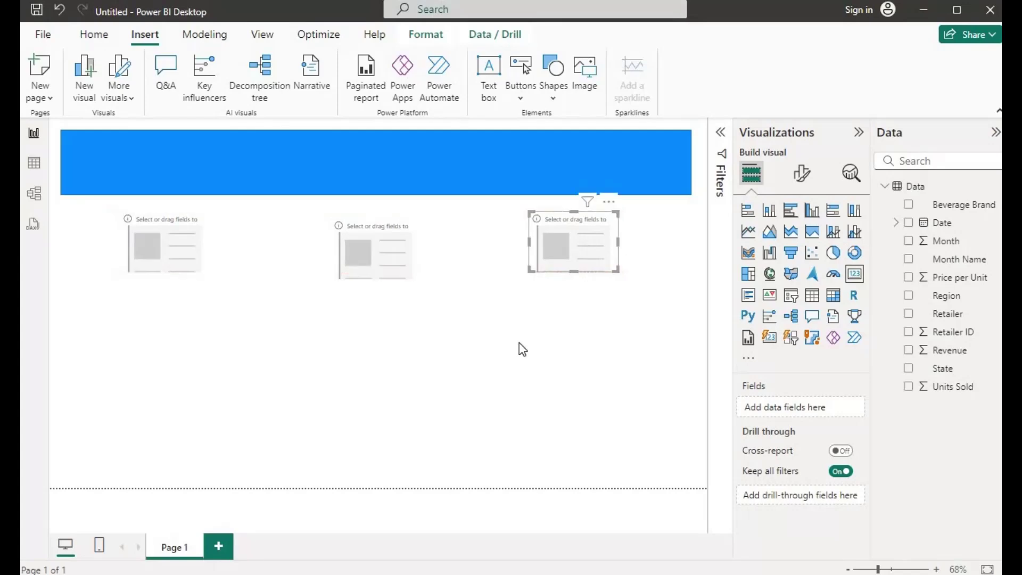
{"action": "left_click", "coordinate": [480, 347]}
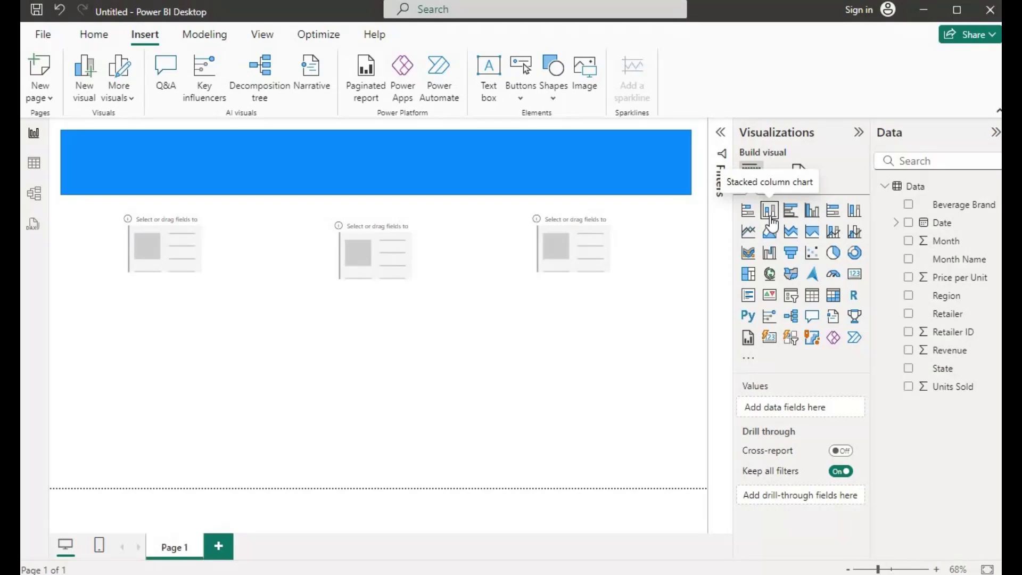
- Add a stacked column chart, widen it, and place it below the first card
{"action": "left_click", "coordinate": [769, 211]}
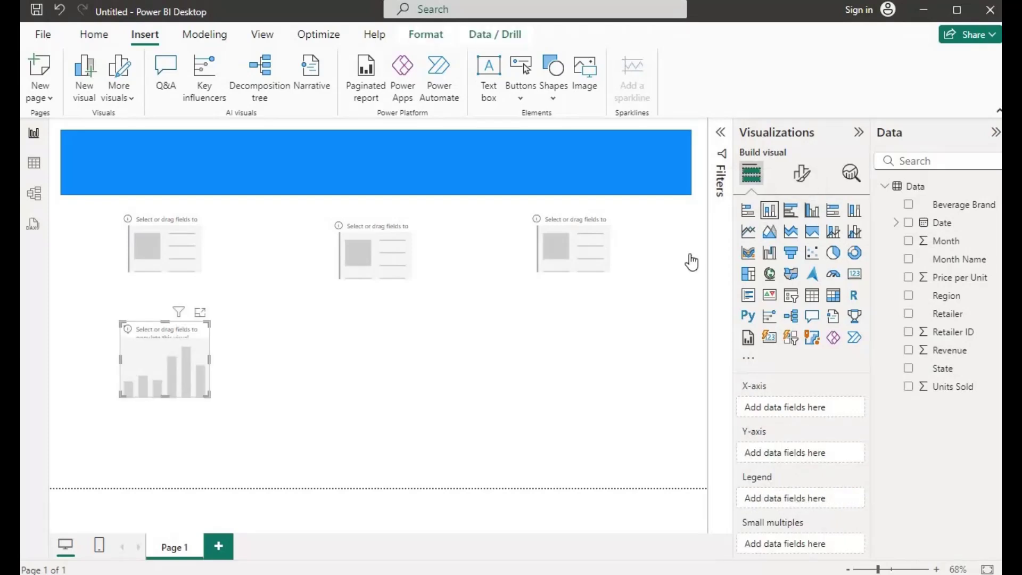
{"action": "left_click_drag", "start_coordinate": [120, 359], "coordinate": [63, 360]}
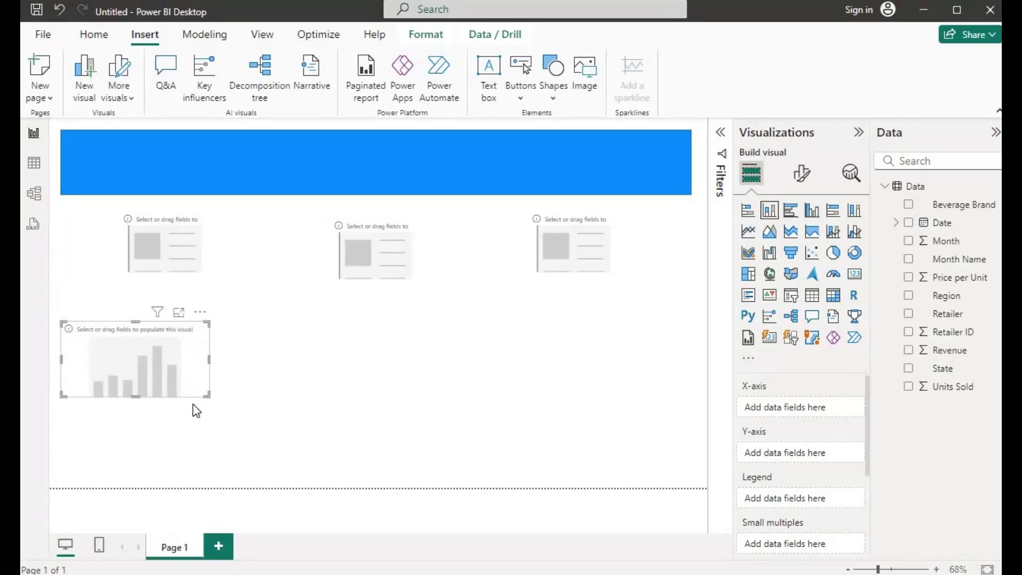
{"action": "left_click_drag", "start_coordinate": [209, 359], "coordinate": [244, 367]}
{"action": "left_click_drag", "start_coordinate": [170, 358], "coordinate": [168, 330]}
{"action": "left_click_drag", "start_coordinate": [159, 367], "coordinate": [162, 384]}
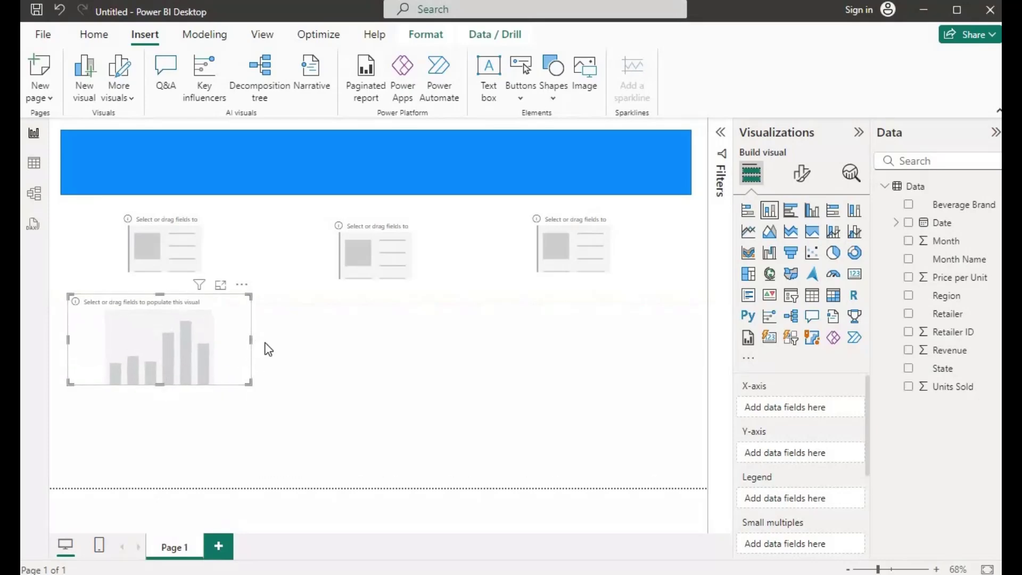
{"action": "left_click_drag", "start_coordinate": [268, 349], "coordinate": [267, 349]}
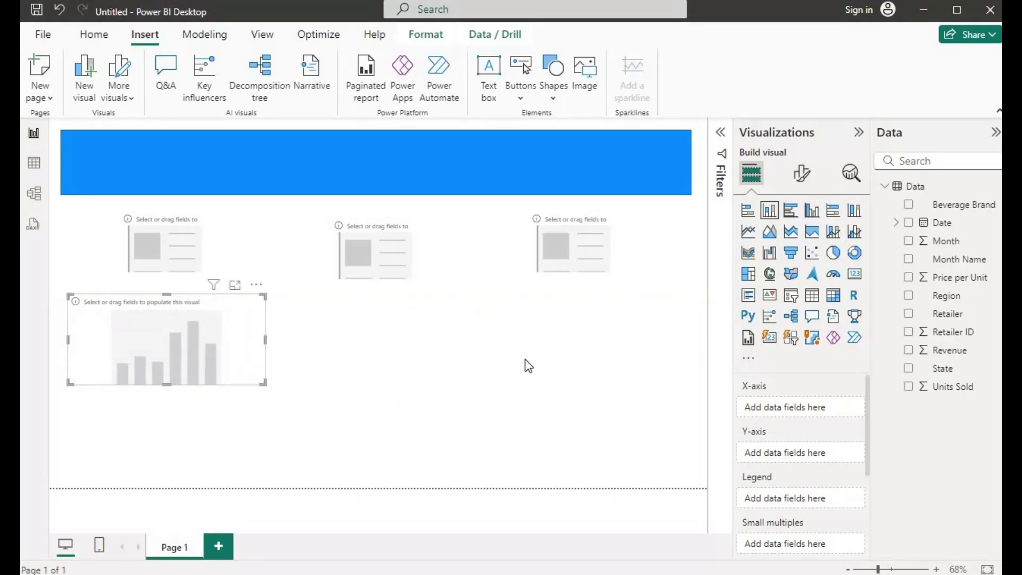
{"action": "left_click", "coordinate": [531, 382]}
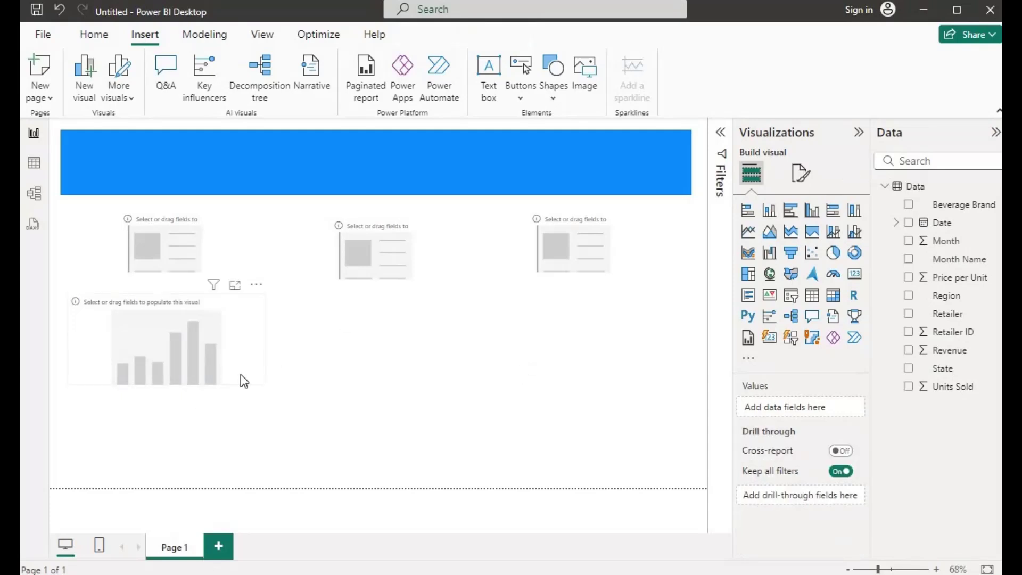
- Add a map visual beside the column chart and enlarge it to fill the lower-right area of the page
{"action": "left_click", "coordinate": [772, 282]}
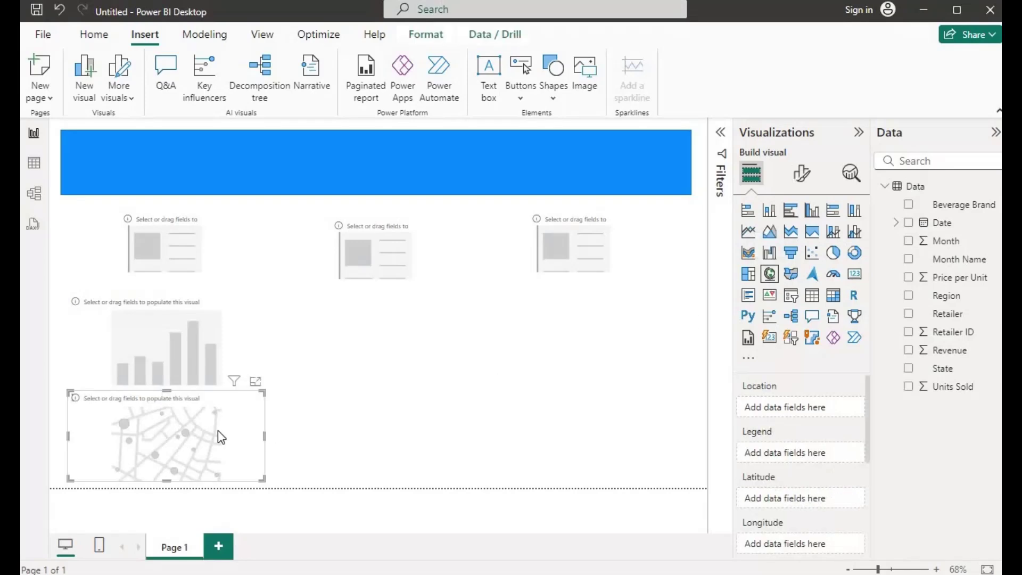
{"action": "left_click_drag", "start_coordinate": [191, 431], "coordinate": [690, 368]}
{"action": "left_click_drag", "start_coordinate": [505, 411], "coordinate": [512, 486]}
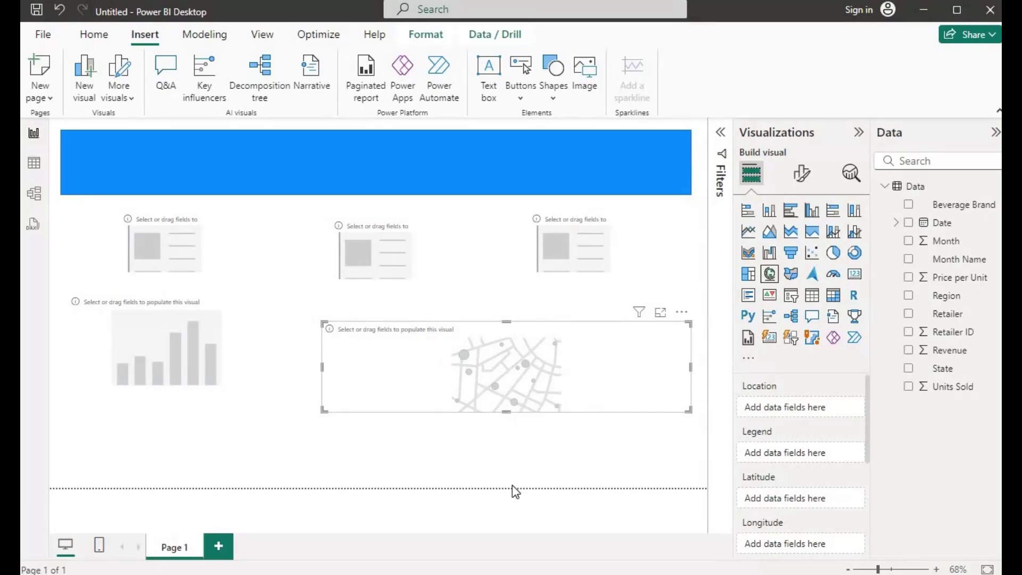
{"action": "left_click_drag", "start_coordinate": [322, 404], "coordinate": [337, 408]}
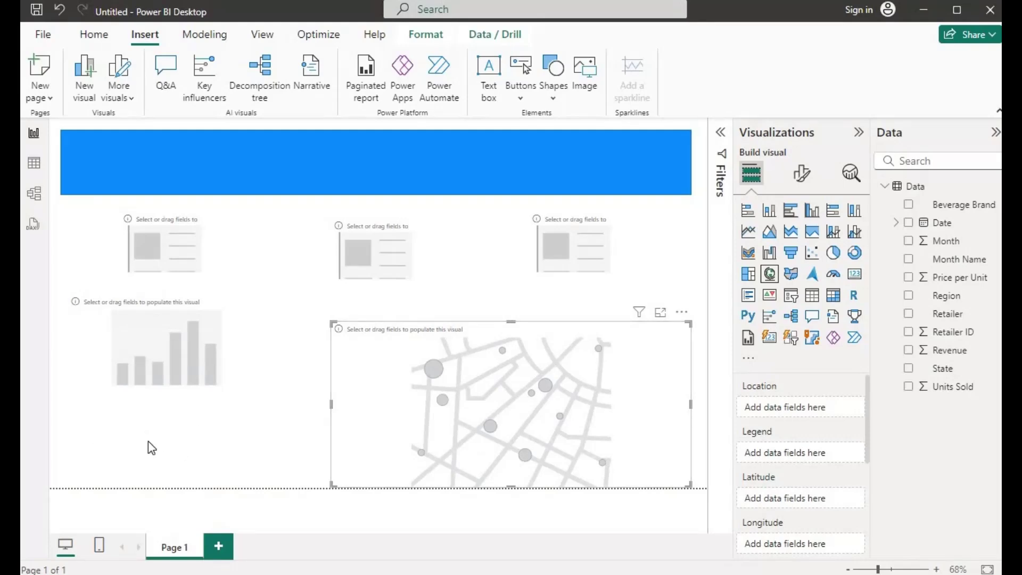
{"action": "left_click_drag", "start_coordinate": [91, 404], "coordinate": [178, 449]}
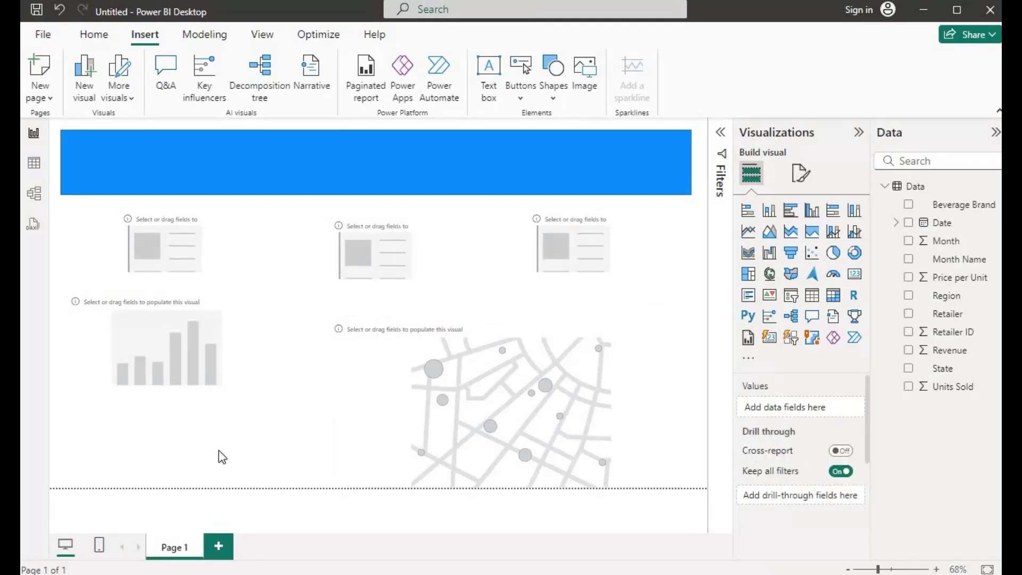
{"action": "left_click", "coordinate": [459, 409]}
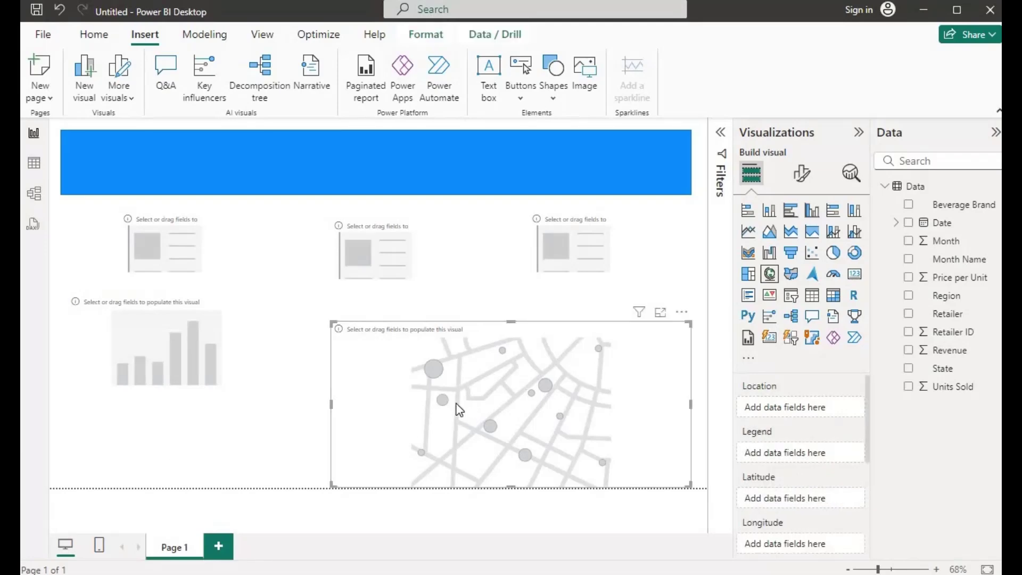
- Change the header rectangle's fill to a darker blue and turn off its border
{"action": "left_click", "coordinate": [418, 188]}
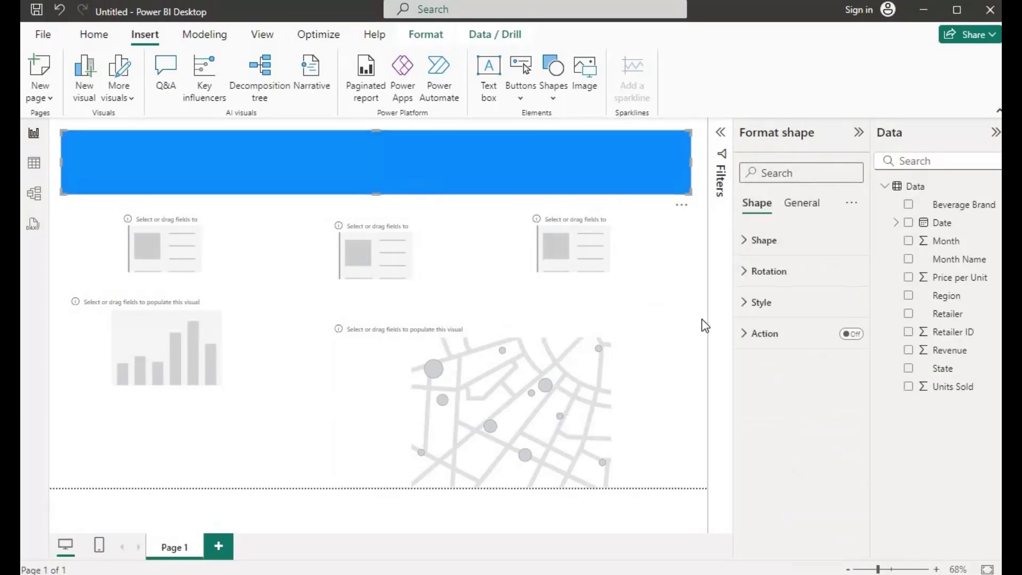
{"action": "left_click", "coordinate": [745, 313]}
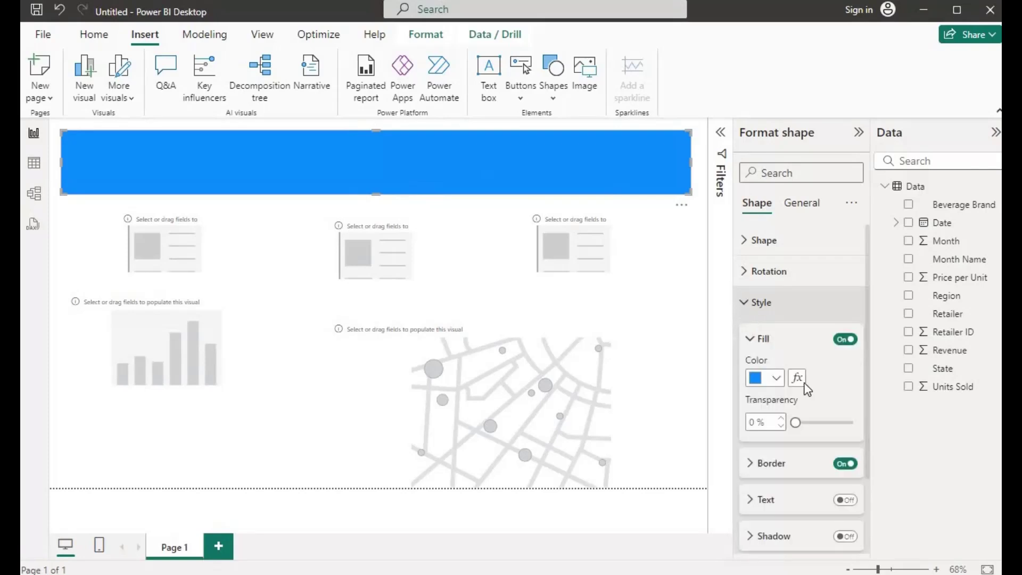
{"action": "left_click", "coordinate": [777, 378]}
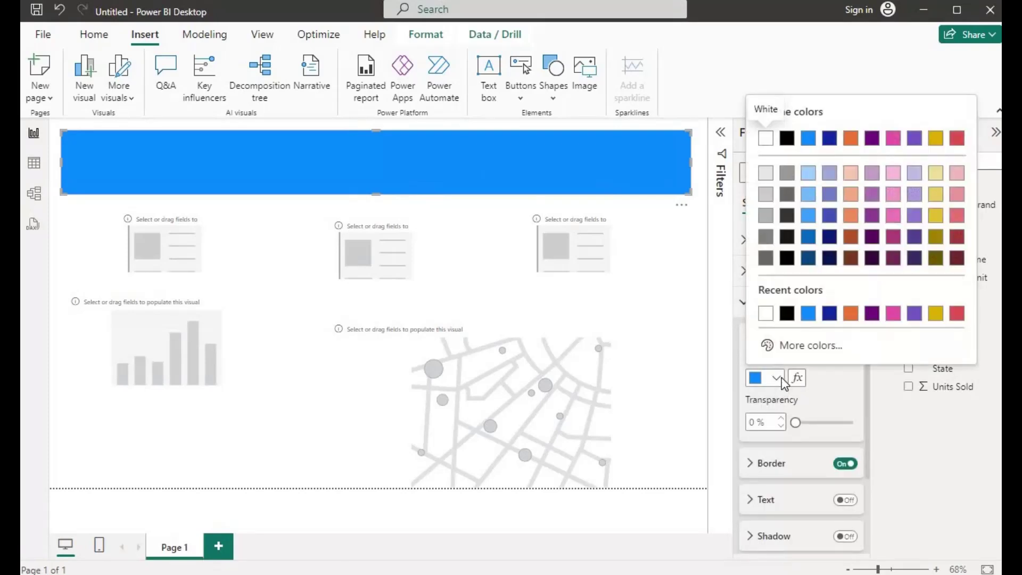
{"action": "left_click", "coordinate": [808, 238]}
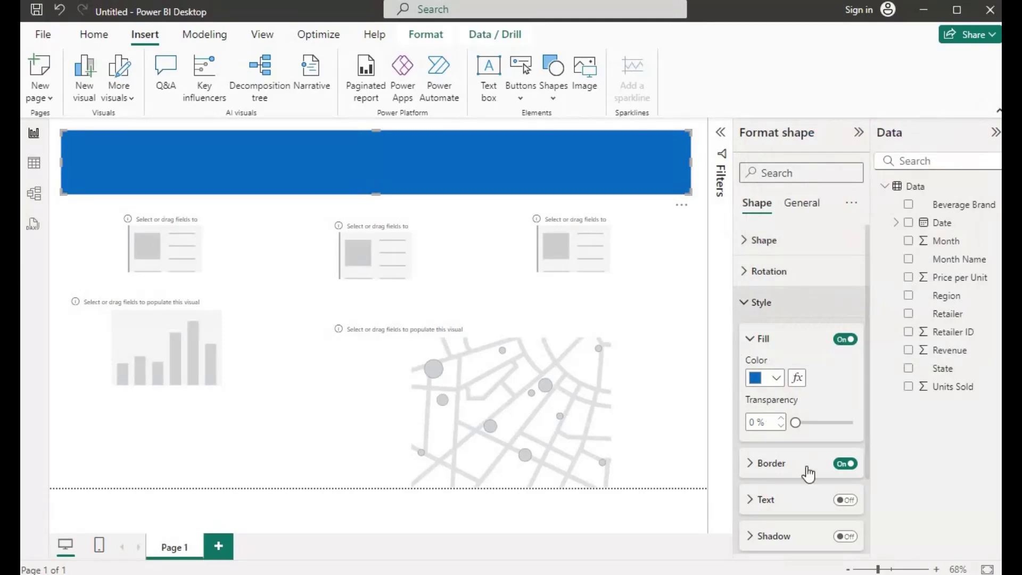
{"action": "scroll", "coordinate": [841, 468], "scroll_direction": "down", "scroll_amount": 2}
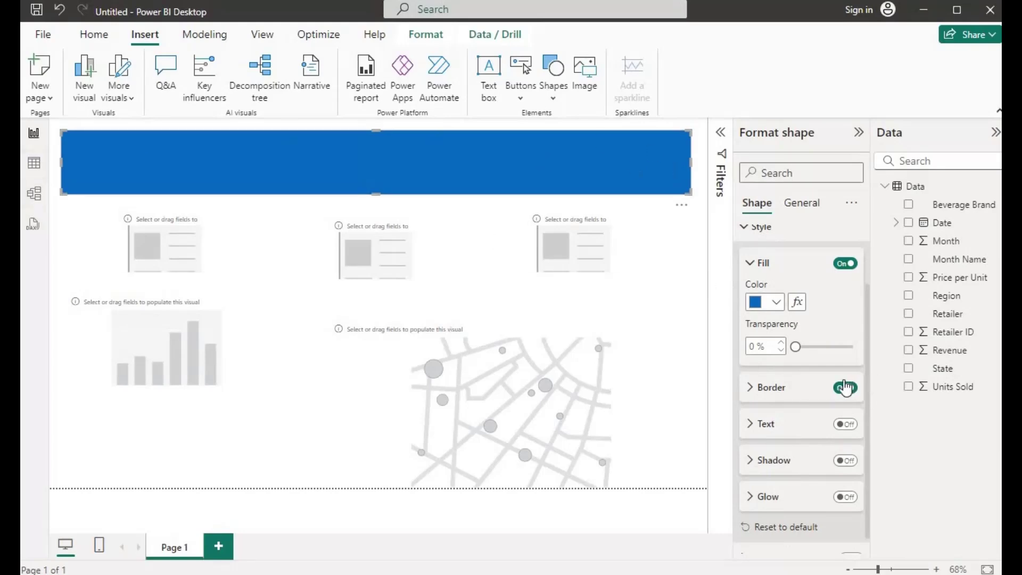
{"action": "left_click", "coordinate": [845, 388]}
- Enable text in the header rectangle and enter "Sales Dashboard" in bold at font size 30
{"action": "left_click", "coordinate": [846, 425]}
{"action": "left_click", "coordinate": [750, 434]}
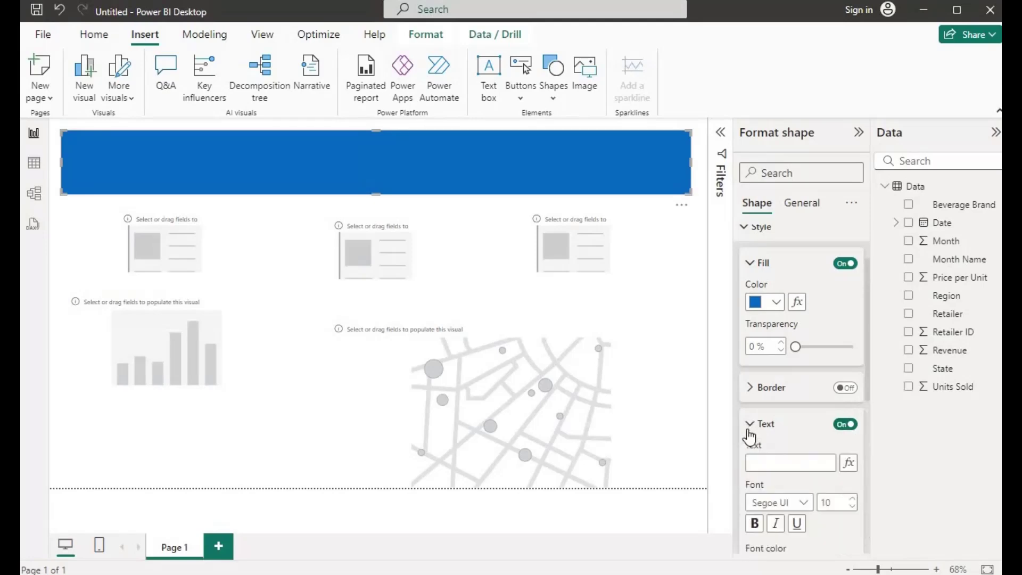
{"action": "left_click", "coordinate": [770, 466]}
{"action": "type", "text": "Sal"}
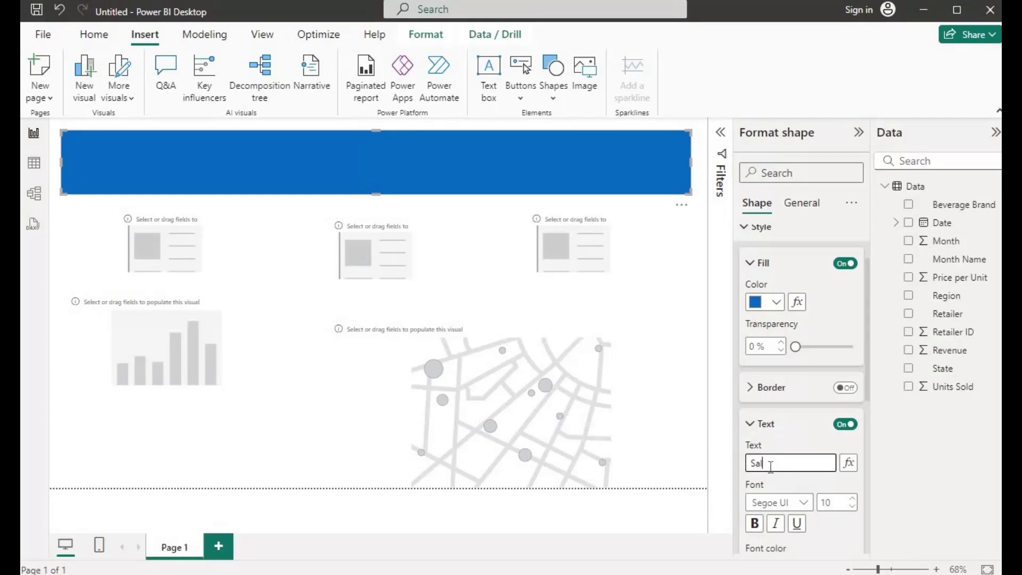
{"action": "type", "text": "es Dashboard"}
{"action": "left_click", "coordinate": [754, 524]}
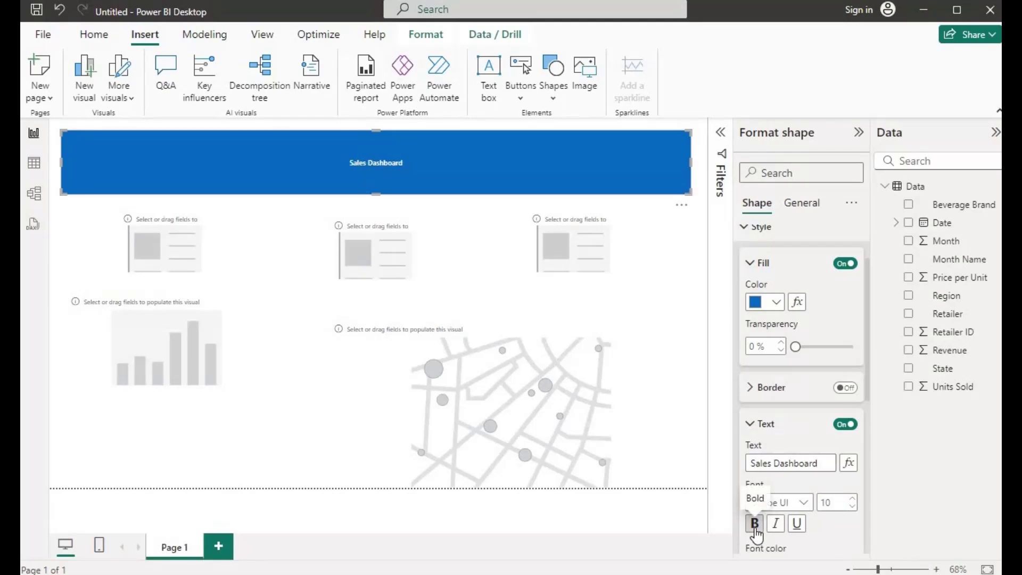
{"action": "left_click", "coordinate": [839, 502]}
{"action": "type", "text": "30"}
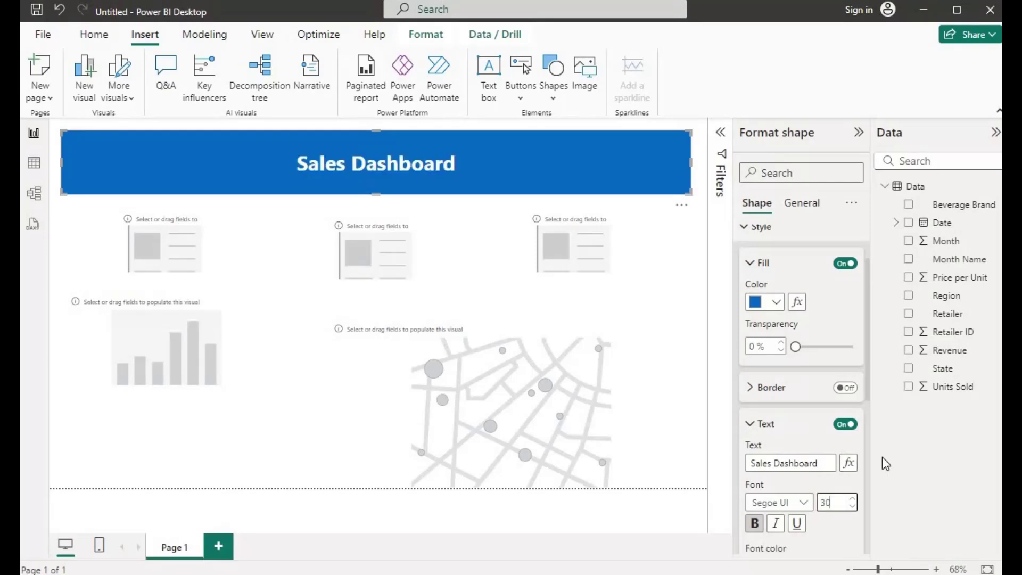
- Left-align the header text horizontally and set its left padding to 15 px
{"action": "left_click_drag", "start_coordinate": [865, 371], "coordinate": [867, 465]}
{"action": "scroll", "coordinate": [861, 468], "scroll_direction": "down", "scroll_amount": 2}
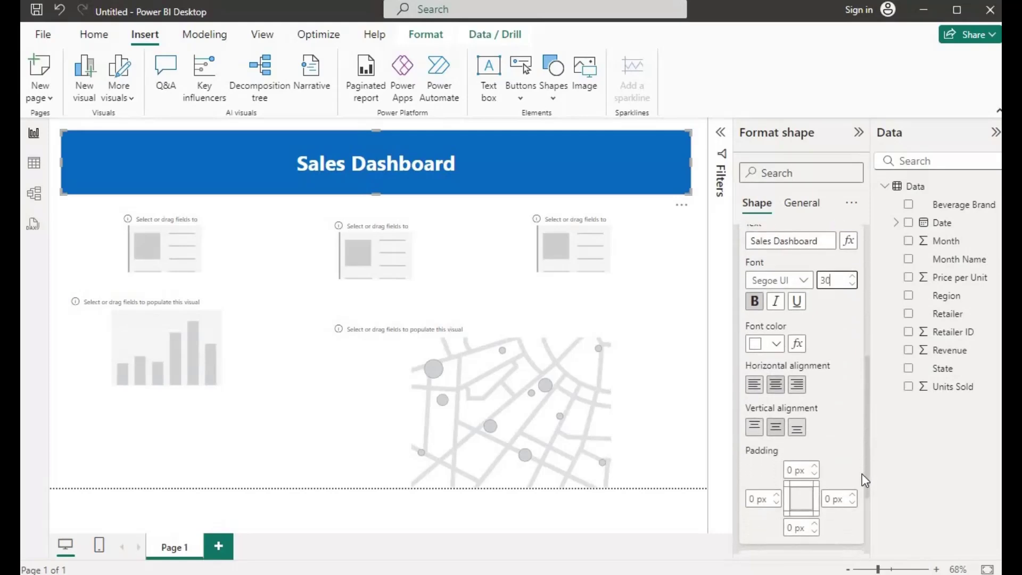
{"action": "left_click", "coordinate": [754, 375]}
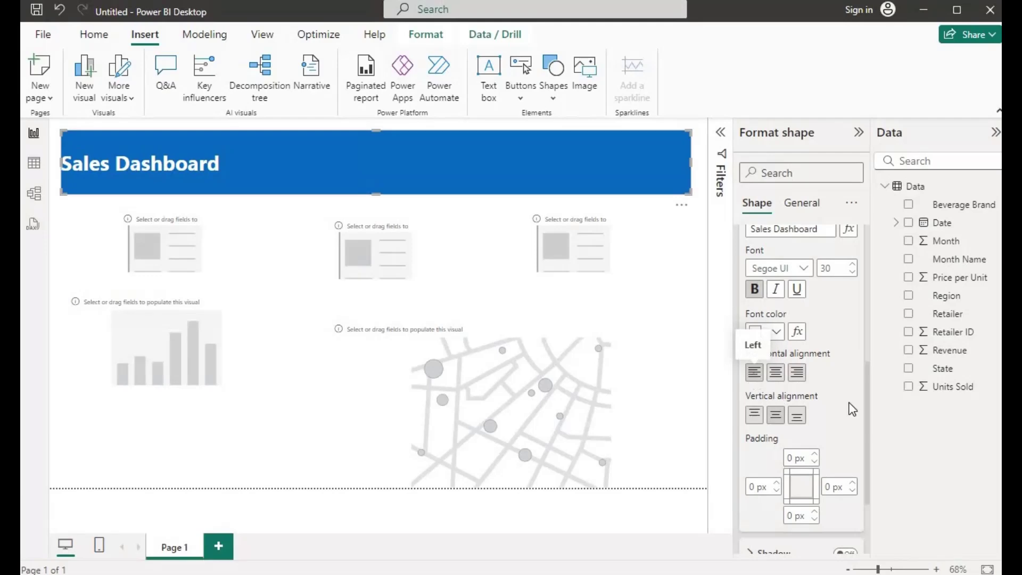
{"action": "scroll", "coordinate": [866, 413], "scroll_direction": "down", "scroll_amount": 3}
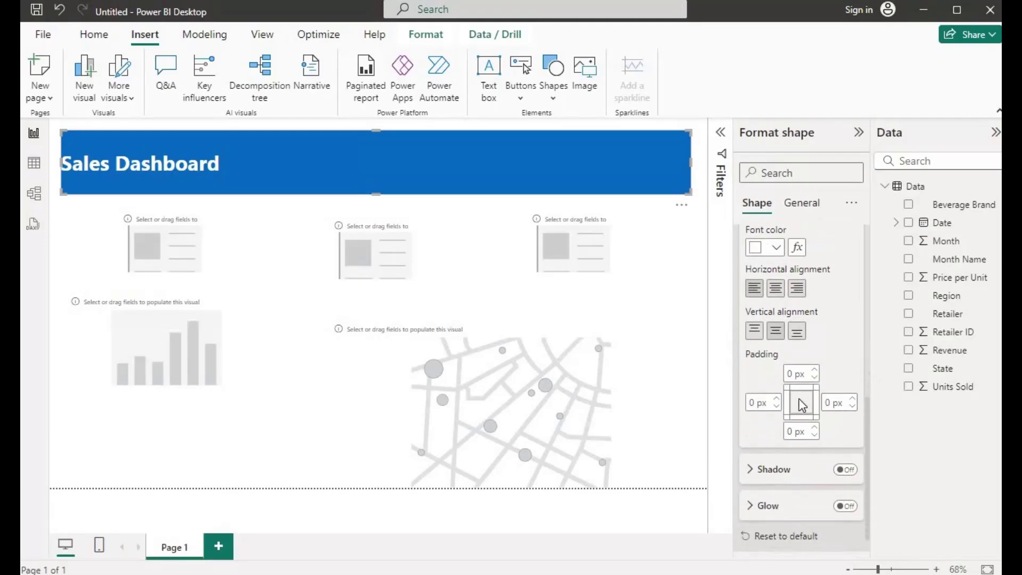
{"action": "left_click", "coordinate": [754, 403]}
{"action": "double_click", "coordinate": [753, 403]}
{"action": "type", "text": "15"}
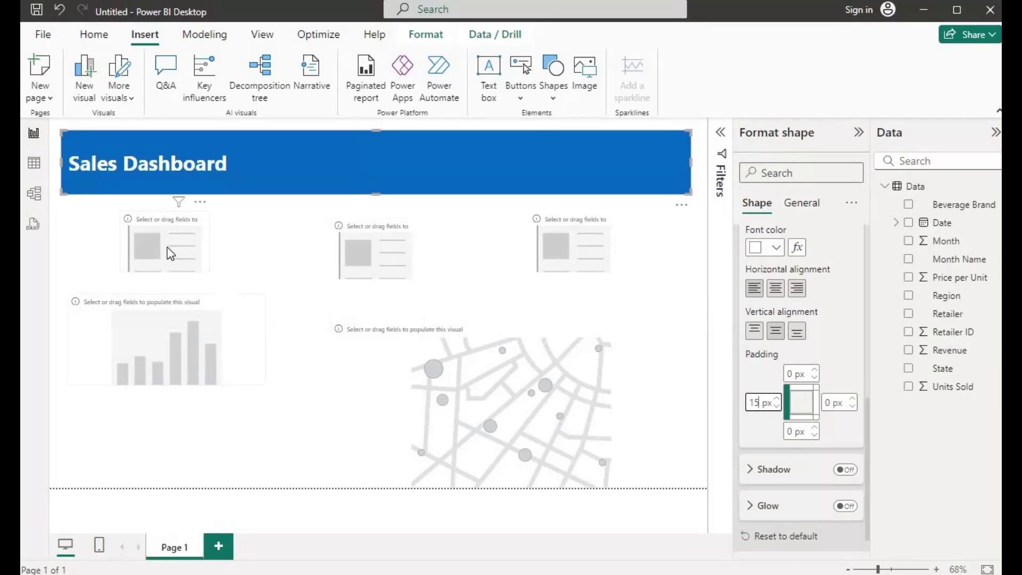
- Assign Revenue to the first card, Units Sold to the middle card, and Price per Unit to the third
{"action": "left_click", "coordinate": [186, 251]}
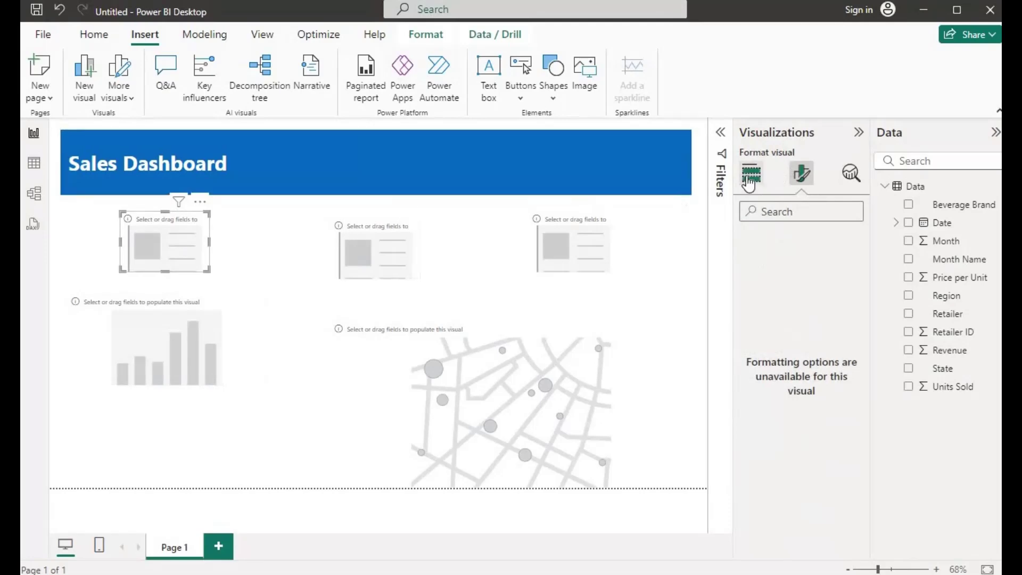
{"action": "left_click", "coordinate": [749, 175]}
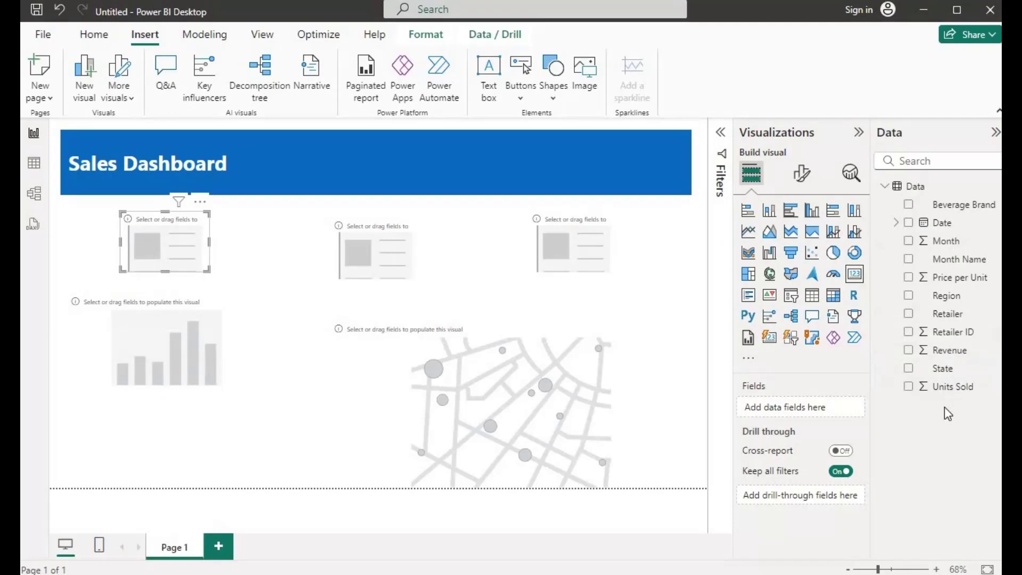
{"action": "left_click", "coordinate": [909, 353]}
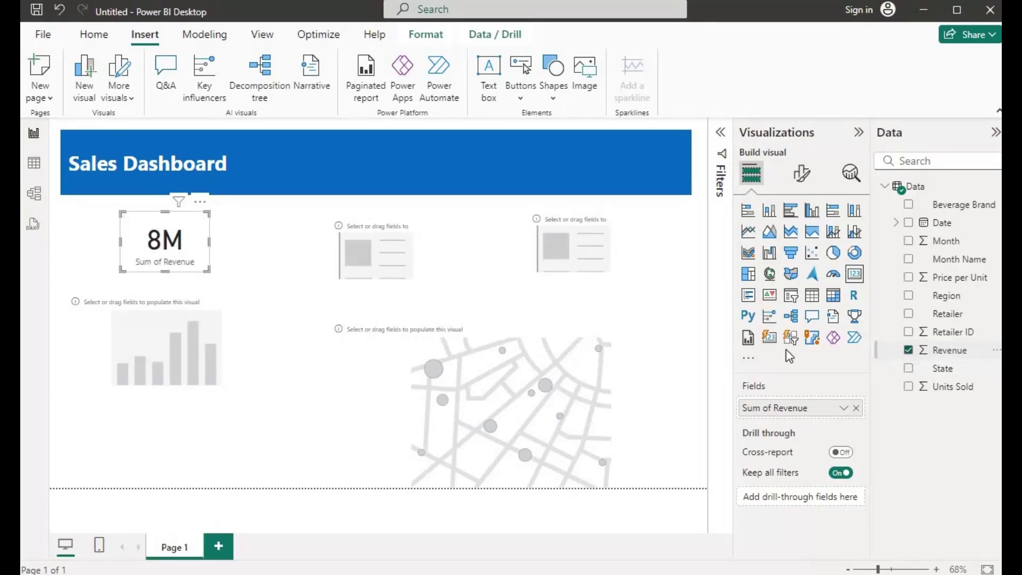
{"action": "left_click", "coordinate": [377, 260]}
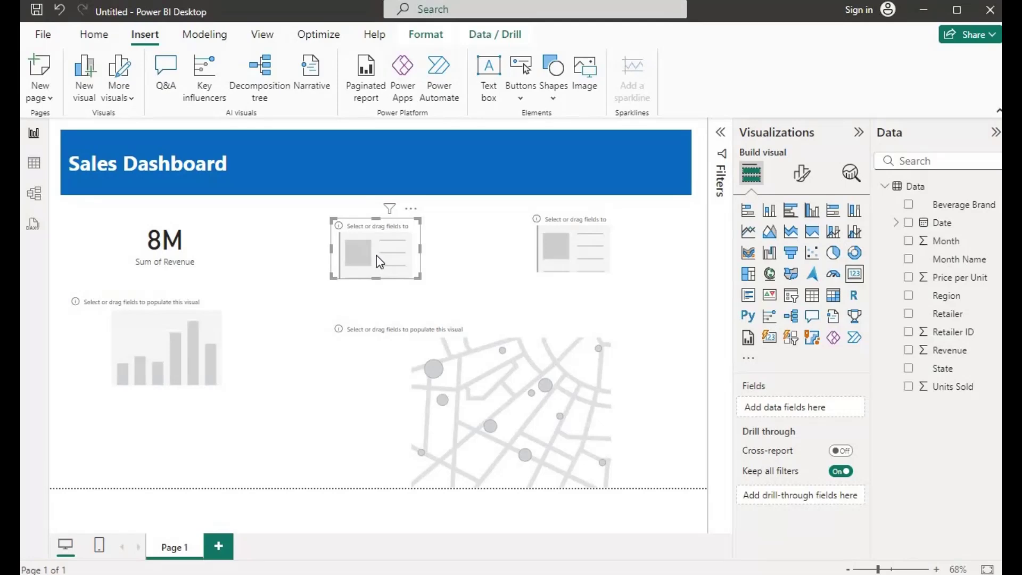
{"action": "left_click", "coordinate": [908, 388]}
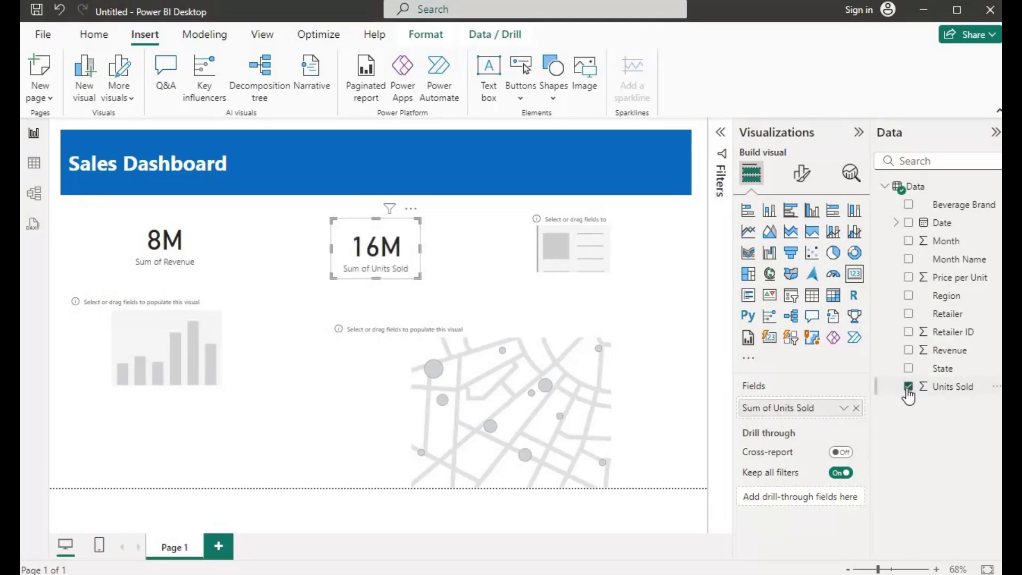
{"action": "left_click", "coordinate": [580, 255]}
{"action": "left_click", "coordinate": [908, 278]}
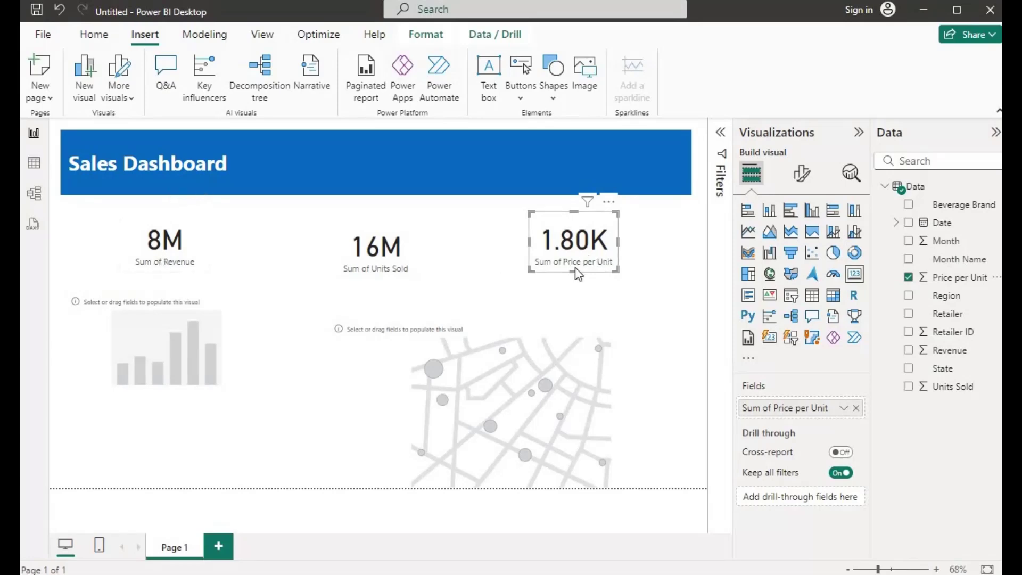
- Rename the third card's field label to "Price per Unit"
{"action": "double_click", "coordinate": [773, 407]}
{"action": "left_click", "coordinate": [776, 407]}
{"action": "key", "text": "BackSpace"}
{"action": "key", "text": "BackSpace"}
{"action": "key", "text": "BackSpace"}
{"action": "key", "text": "BackSpace"}
{"action": "key", "text": "BackSpace"}
{"action": "key", "text": "BackSpace"}
{"action": "key", "text": "BackSpace"}
{"action": "key", "text": "Return"}
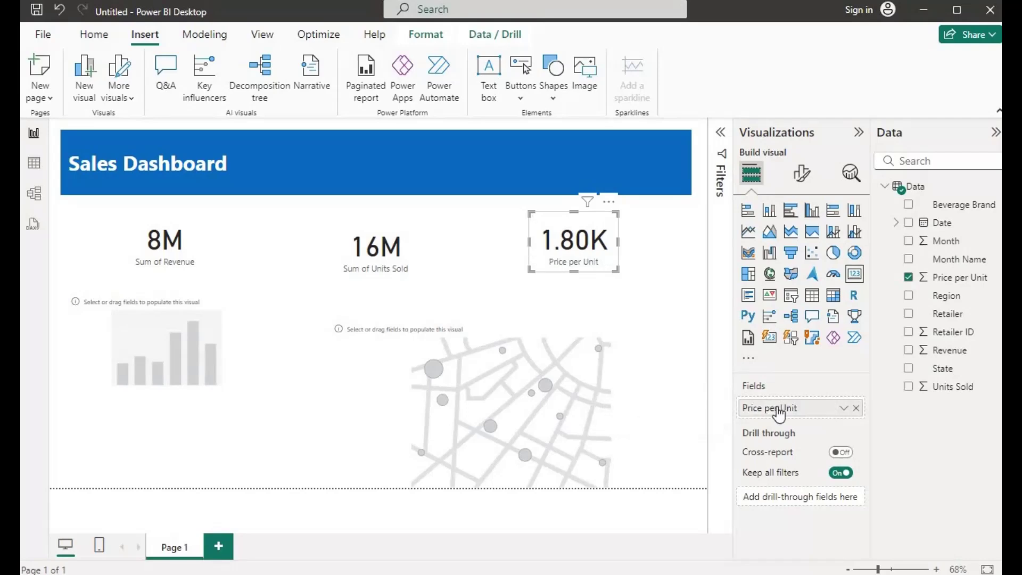
- Rename the middle card's field label to "Units Sold"
{"action": "left_click", "coordinate": [352, 235]}
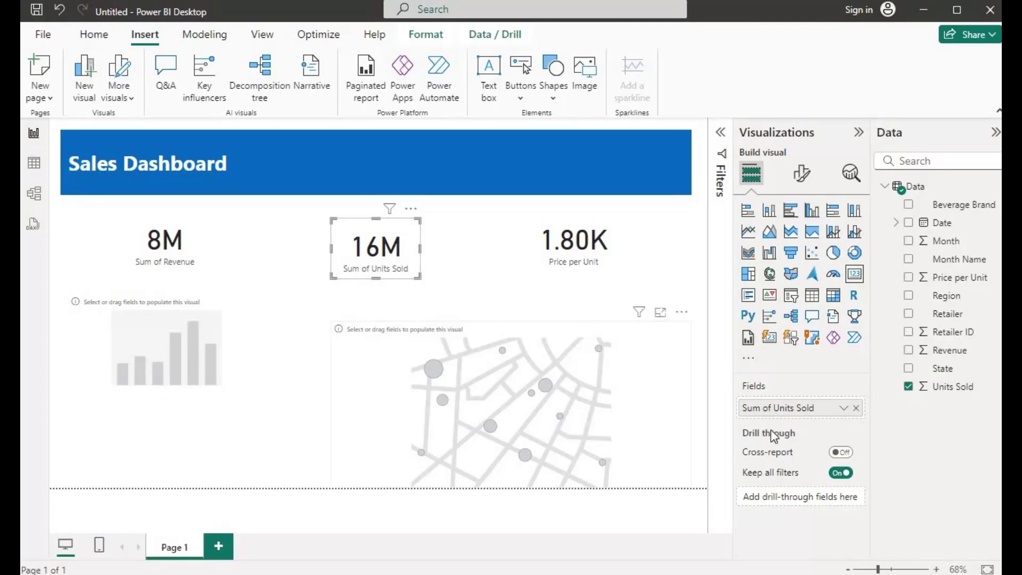
{"action": "double_click", "coordinate": [773, 408]}
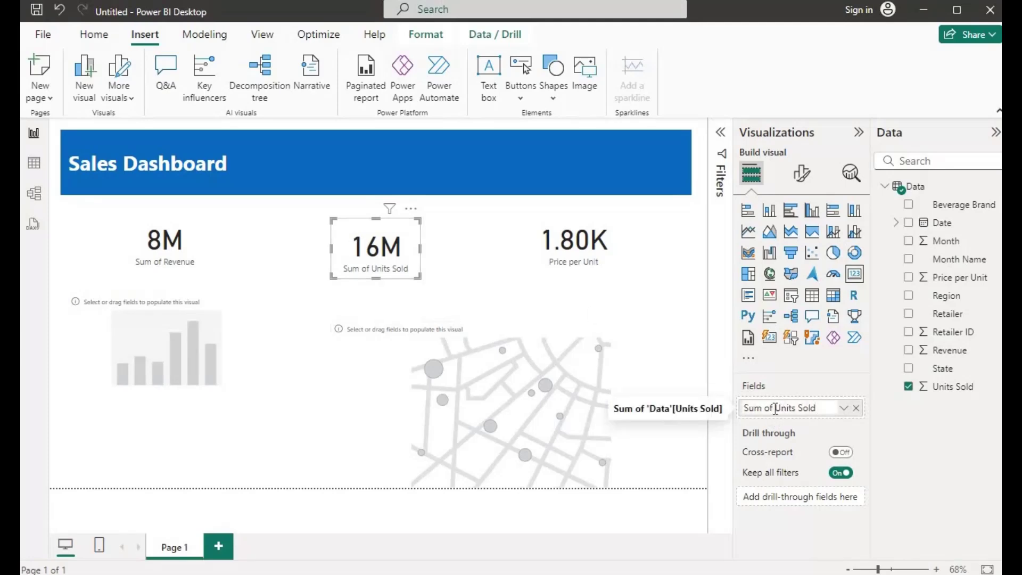
{"action": "left_click", "coordinate": [774, 408]}
{"action": "key", "text": "BackSpace"}
{"action": "key", "text": "BackSpace"}
{"action": "key", "text": "BackSpace"}
{"action": "key", "text": "BackSpace"}
{"action": "key", "text": "BackSpace"}
{"action": "key", "text": "BackSpace"}
{"action": "key", "text": "BackSpace"}
{"action": "key", "text": "Return"}
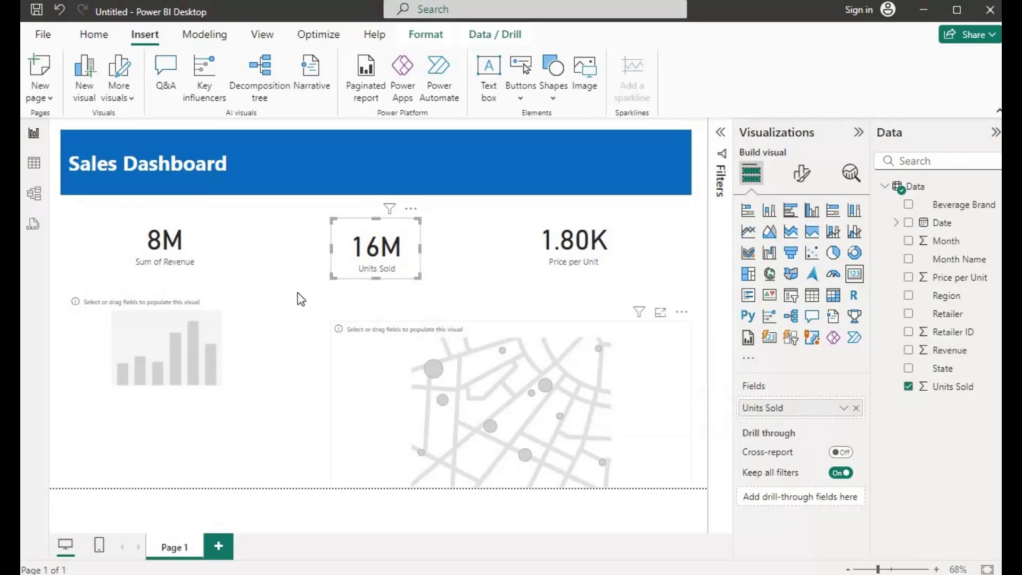
- Rename the first card's field label to "Revenue"
{"action": "left_click", "coordinate": [198, 247]}
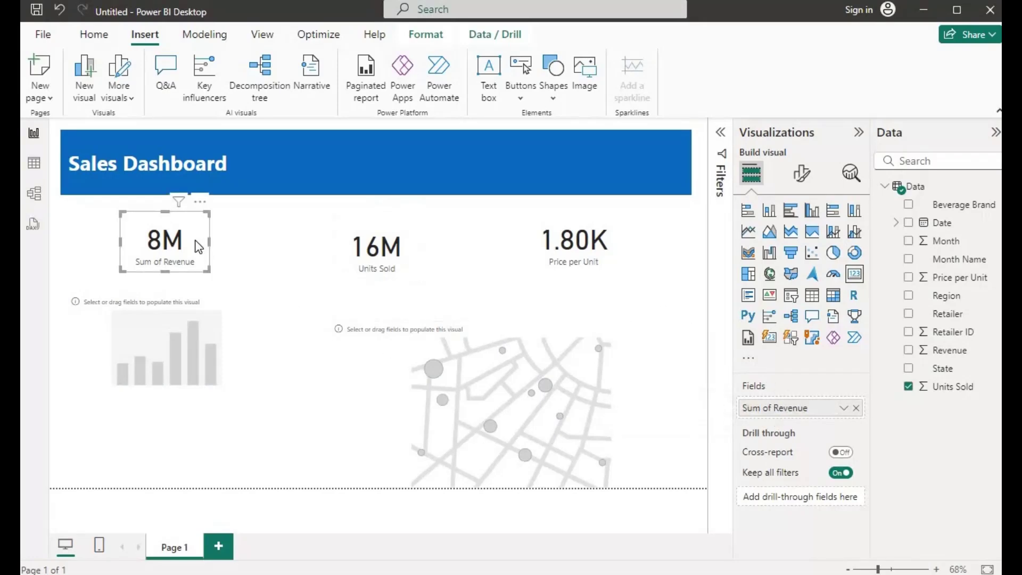
{"action": "double_click", "coordinate": [771, 410]}
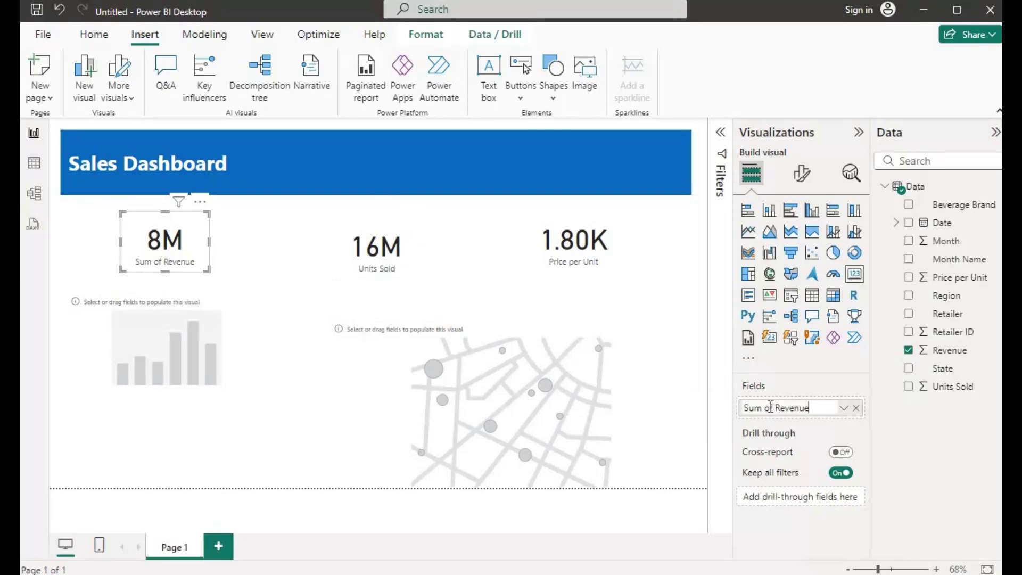
{"action": "key", "text": "BackSpace"}
{"action": "key", "text": "BackSpace"}
{"action": "key", "text": "BackSpace"}
{"action": "key", "text": "BackSpace"}
{"action": "key", "text": "BackSpace"}
{"action": "key", "text": "BackSpace"}
{"action": "key", "text": "BackSpace"}
{"action": "key", "text": "Return"}
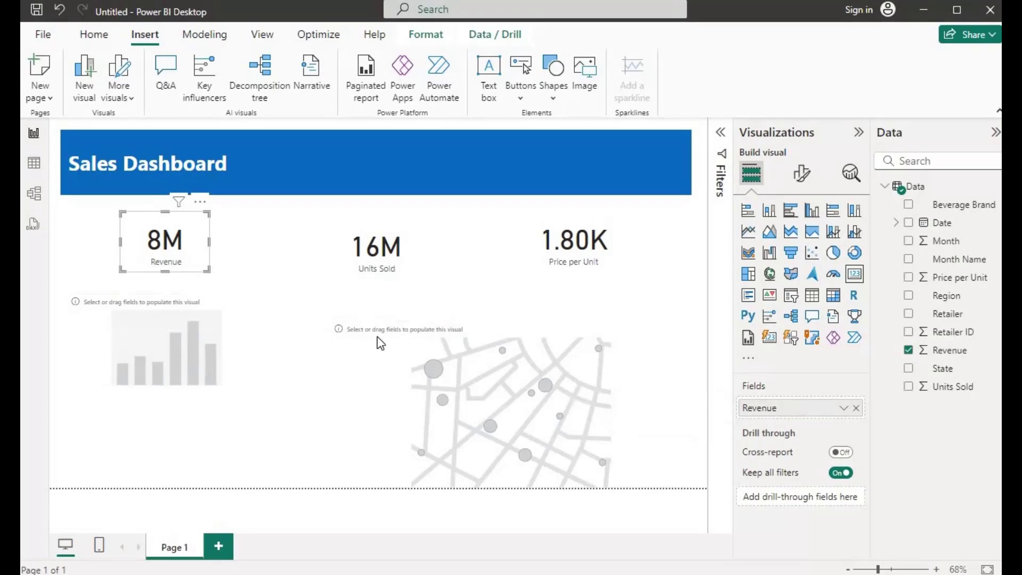
- Plot Revenue by Month Name in the empty column chart and make the chart slightly taller
{"action": "left_click", "coordinate": [155, 359]}
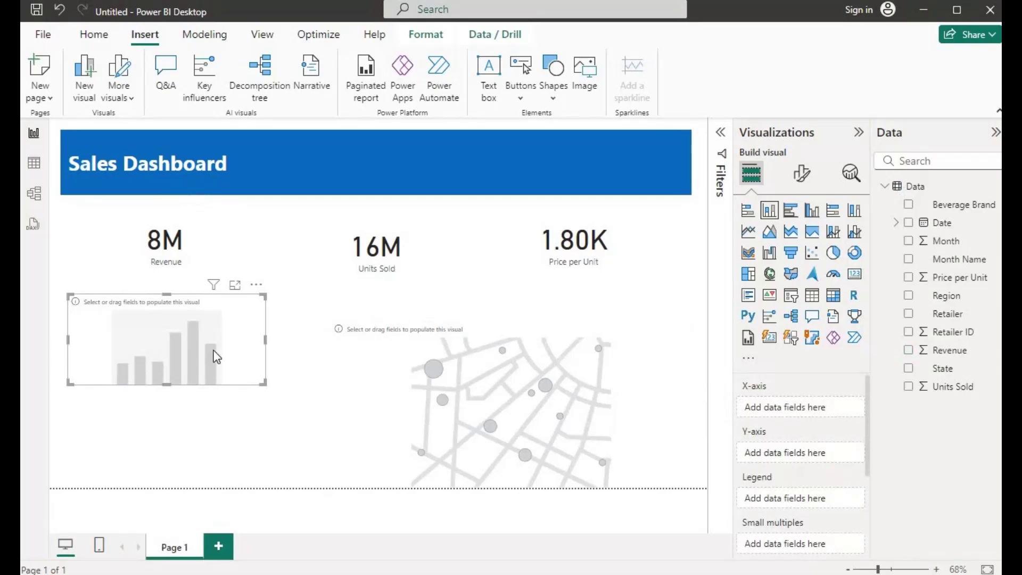
{"action": "left_click", "coordinate": [909, 259]}
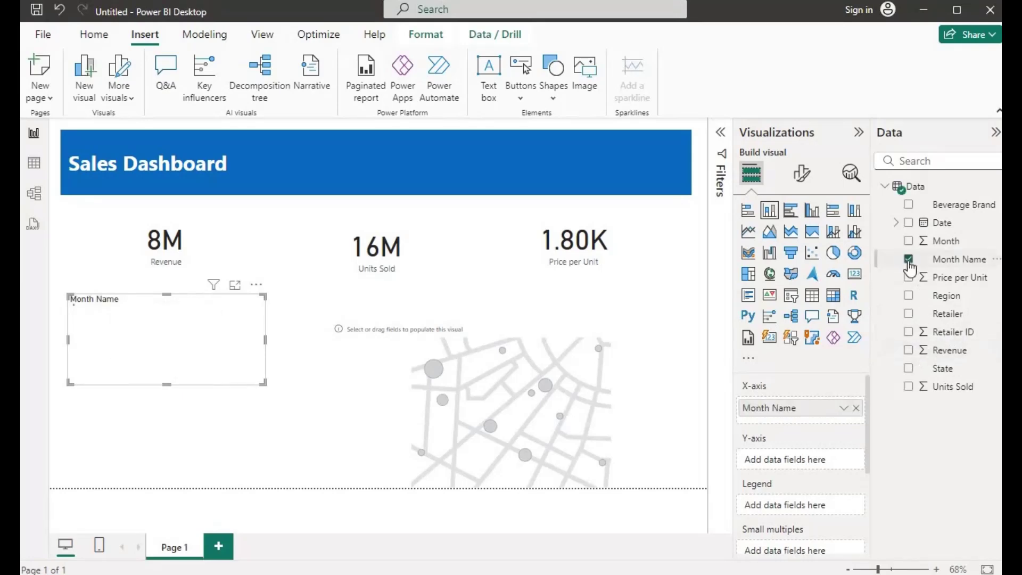
{"action": "left_click", "coordinate": [908, 352]}
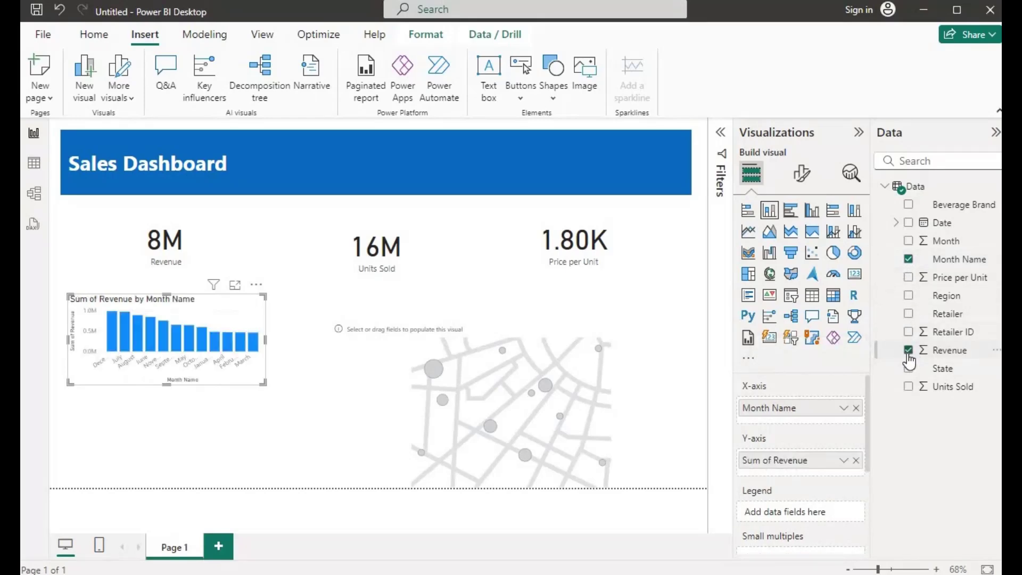
{"action": "left_click_drag", "start_coordinate": [178, 379], "coordinate": [178, 391]}
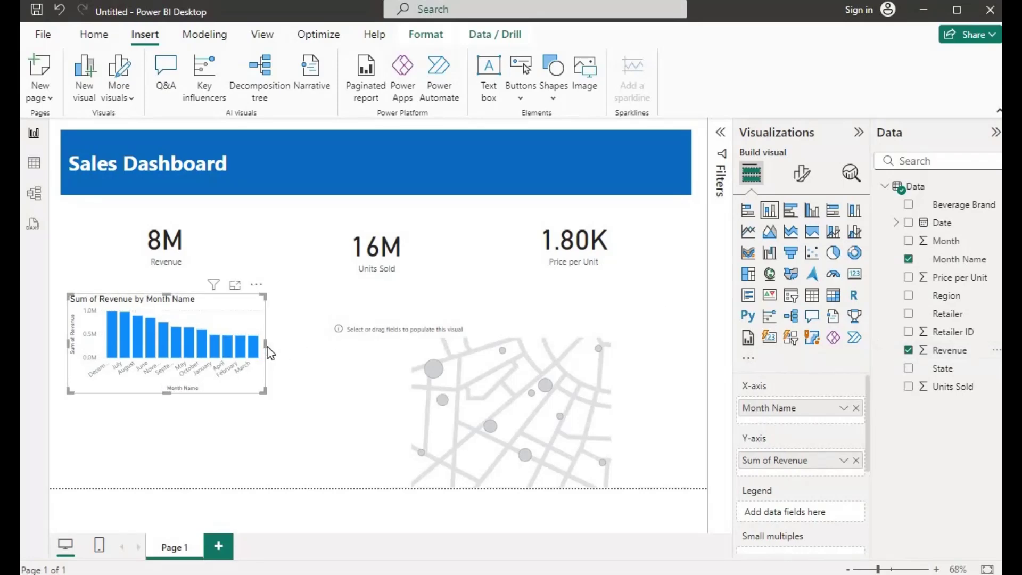
{"action": "left_click", "coordinate": [235, 286]}
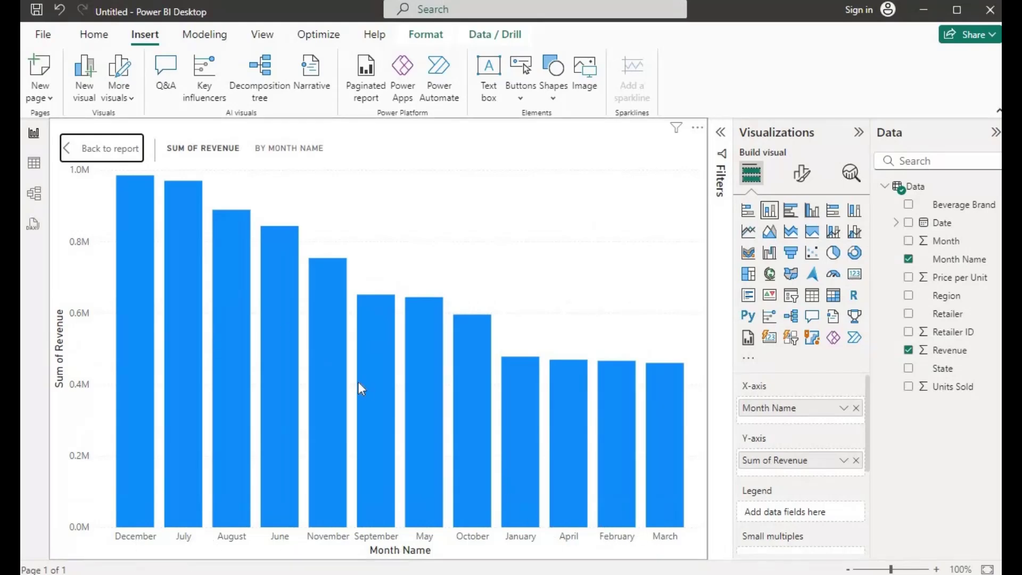
{"action": "left_click", "coordinate": [99, 153]}
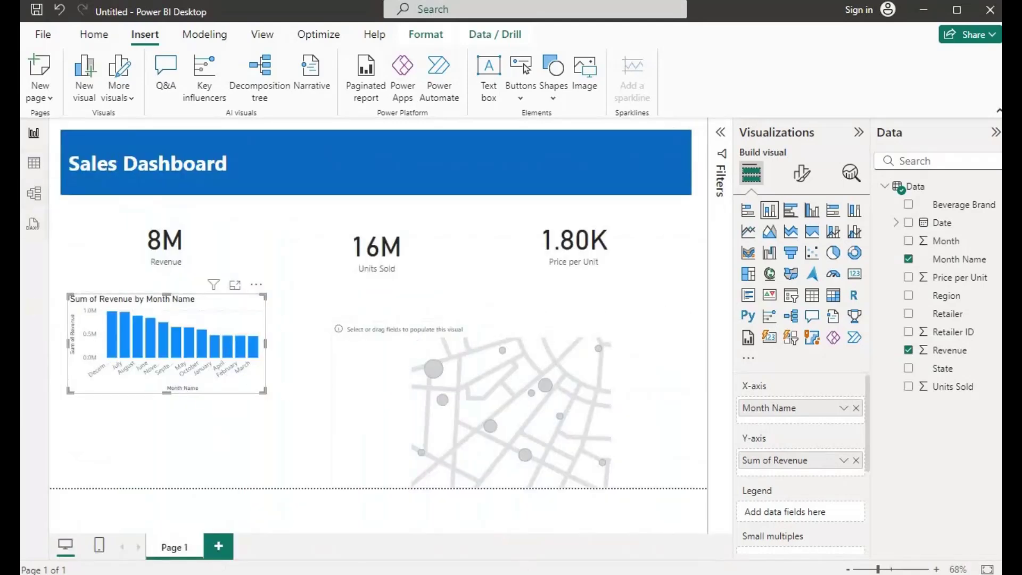
- Set the Month Name column of the Data table to sort by the Month column
{"action": "left_click", "coordinate": [38, 169]}
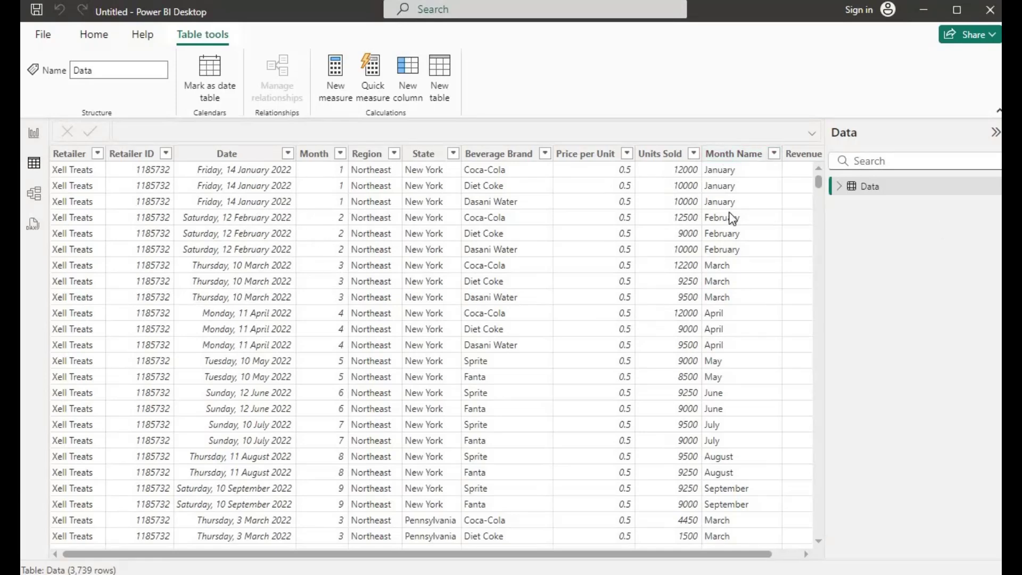
{"action": "left_click", "coordinate": [728, 158]}
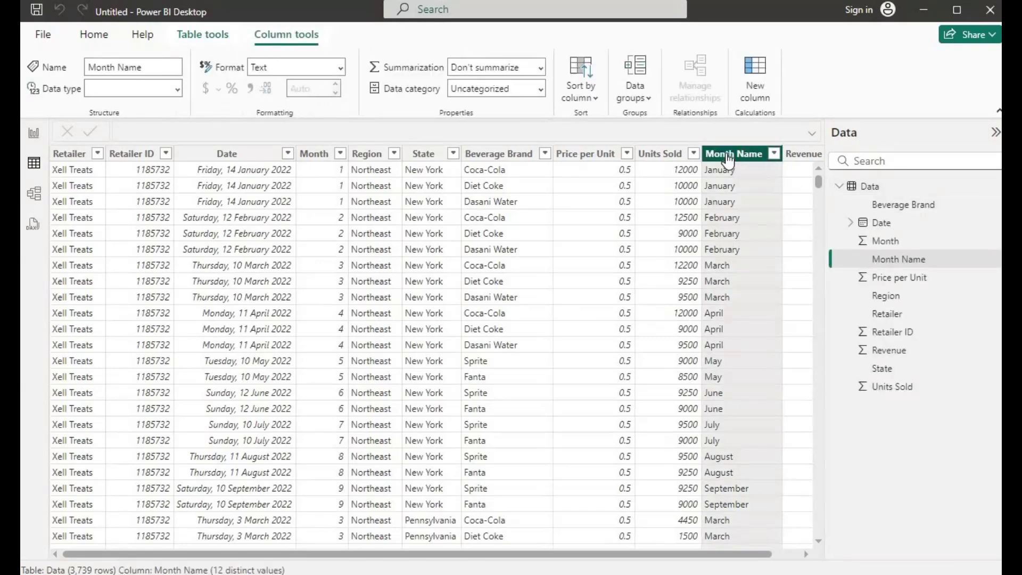
{"action": "left_click", "coordinate": [595, 95]}
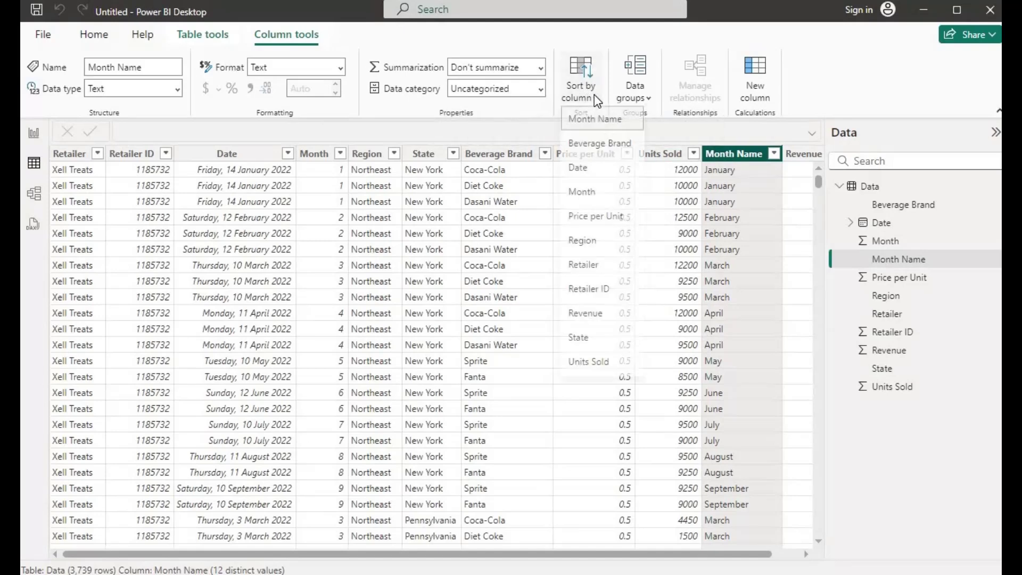
{"action": "left_click", "coordinate": [594, 196]}
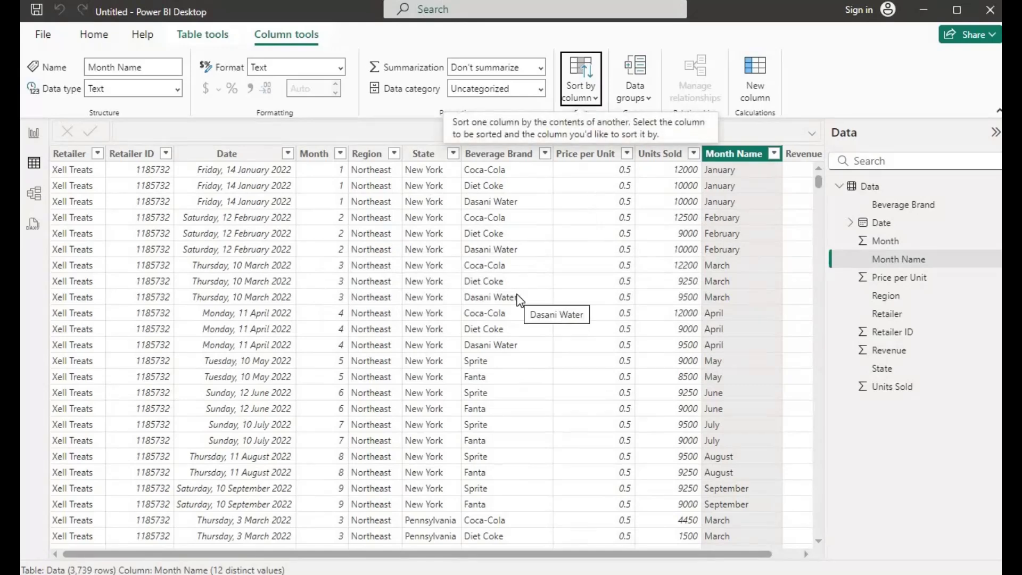
- Remove Month Name from the report's column chart X-axis, add it again, and check the month order in focus mode
{"action": "left_click", "coordinate": [33, 137]}
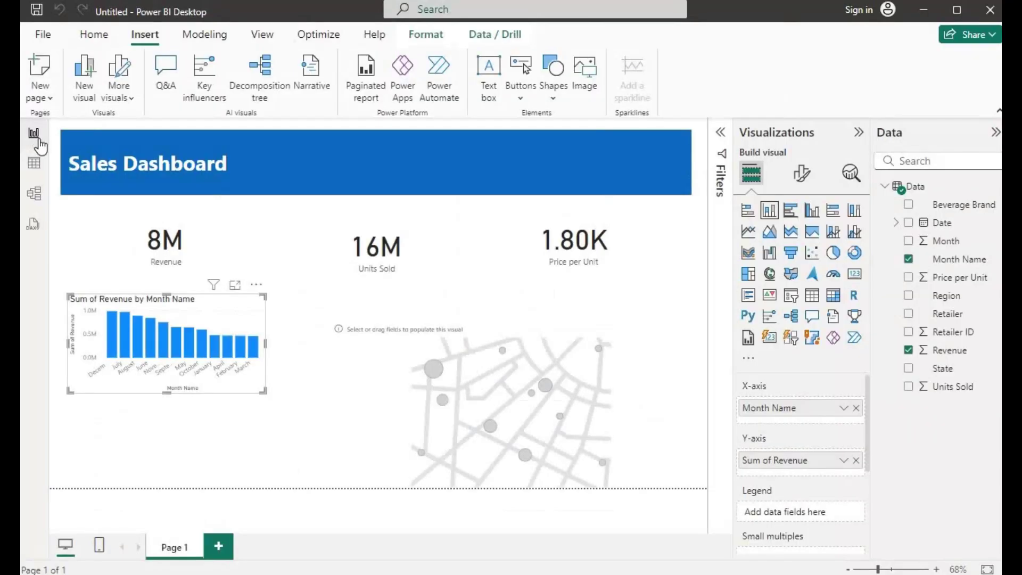
{"action": "left_click", "coordinate": [856, 409]}
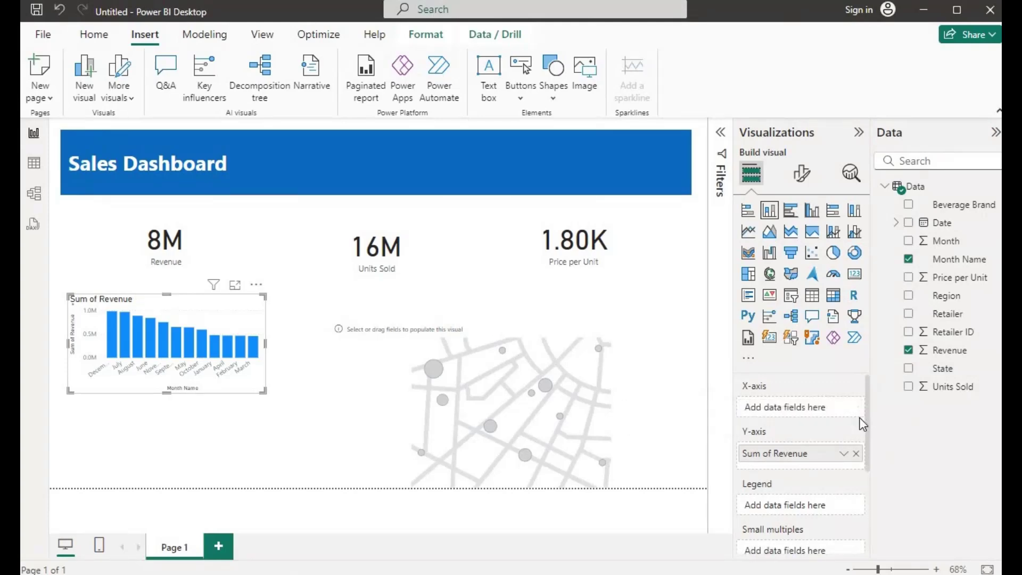
{"action": "left_click", "coordinate": [908, 259]}
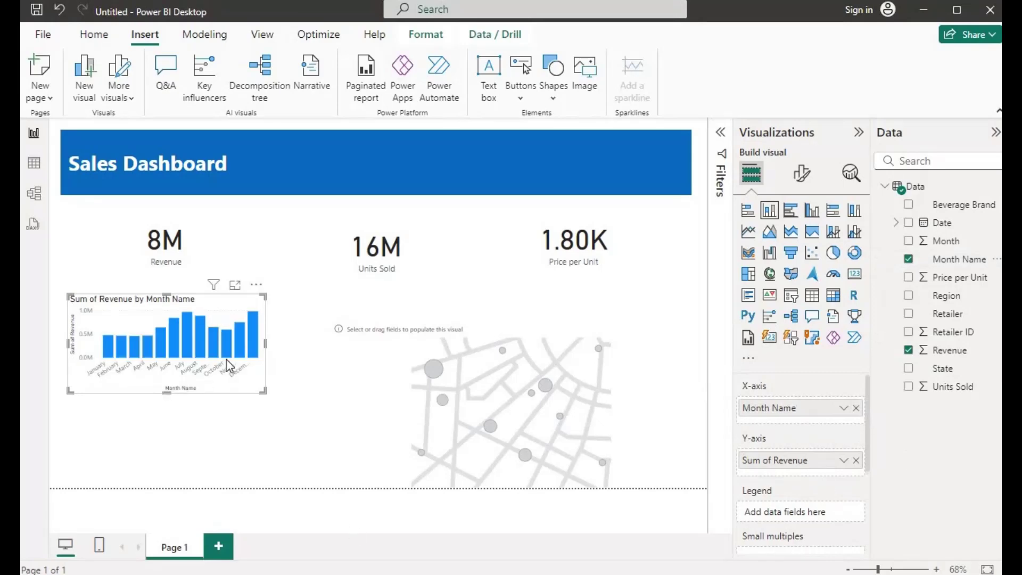
{"action": "left_click", "coordinate": [235, 286]}
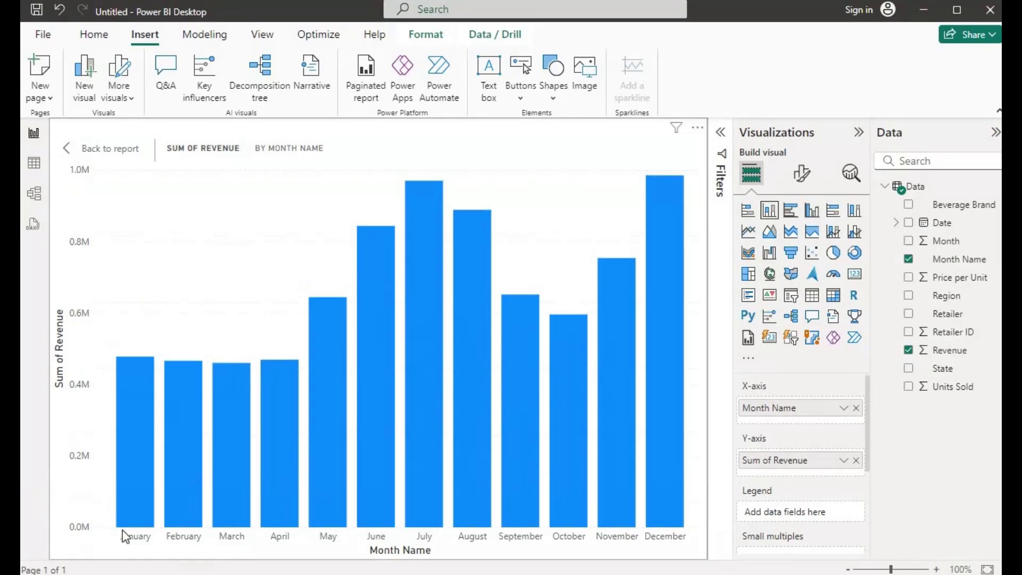
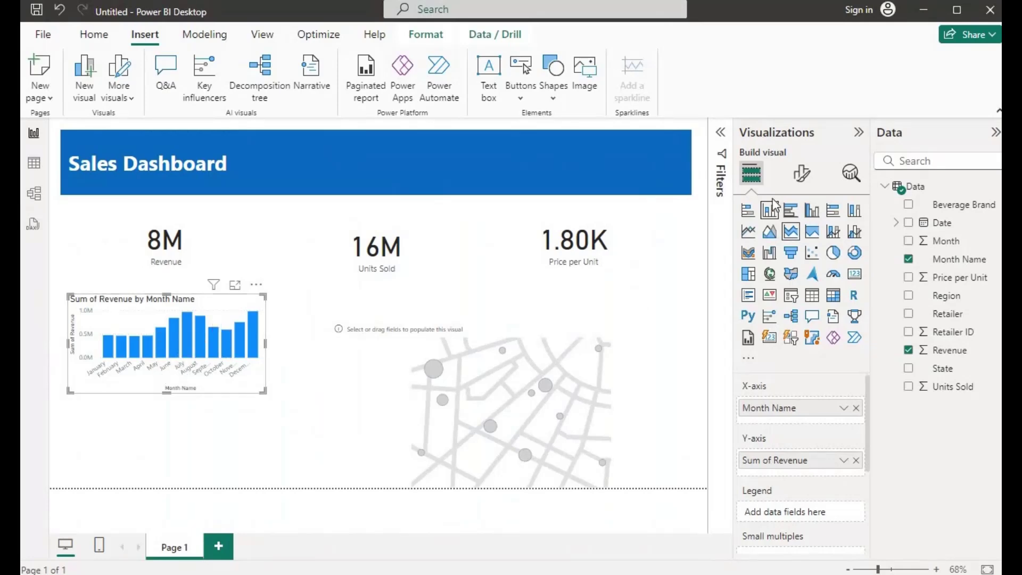
- Change the colour of all the chart's columns to the header's darker blue
{"action": "left_click", "coordinate": [804, 176]}
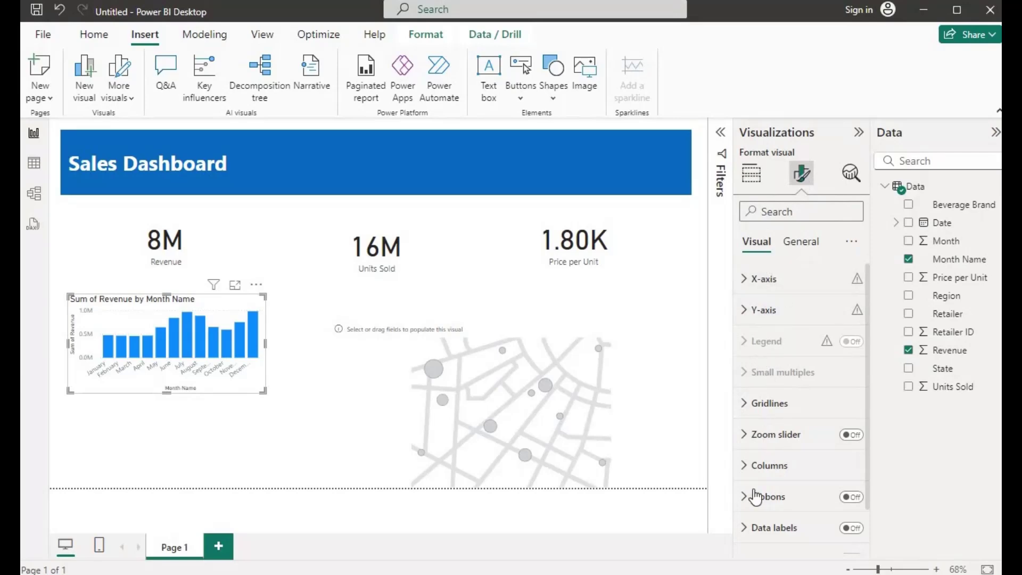
{"action": "left_click", "coordinate": [753, 468]}
{"action": "scroll", "coordinate": [789, 476], "scroll_direction": "down", "scroll_amount": 3}
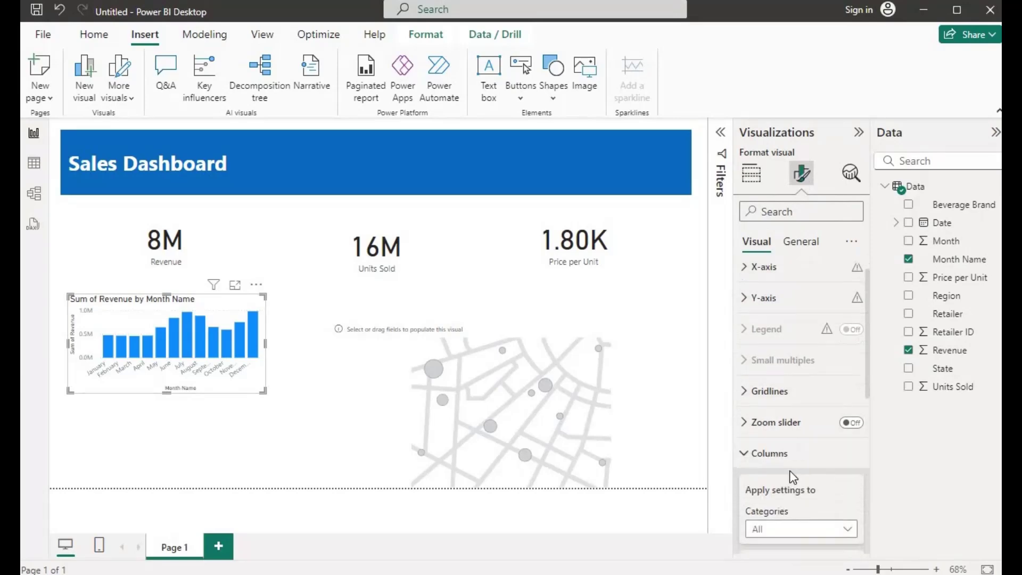
{"action": "left_click", "coordinate": [774, 465]}
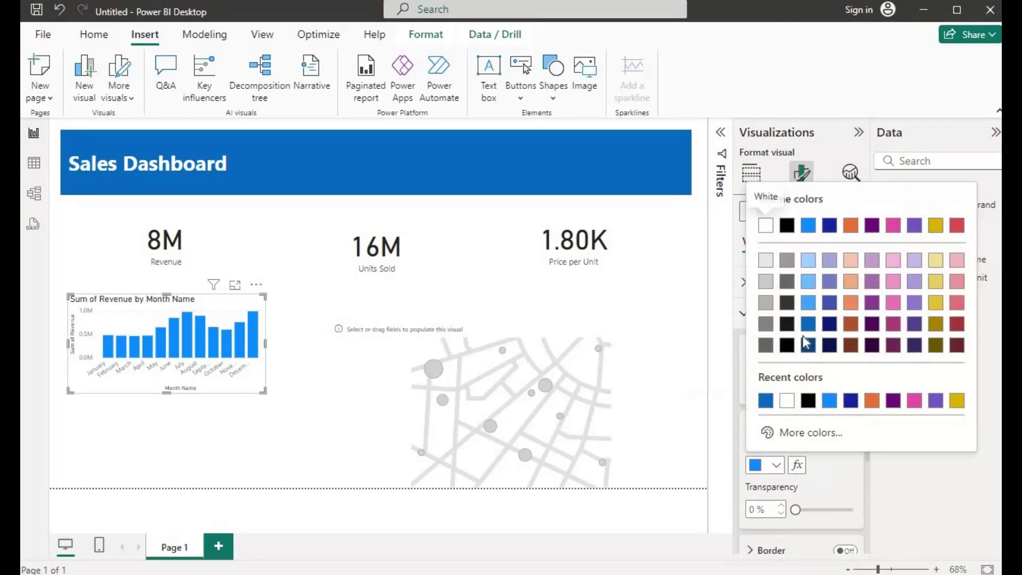
{"action": "left_click", "coordinate": [808, 324]}
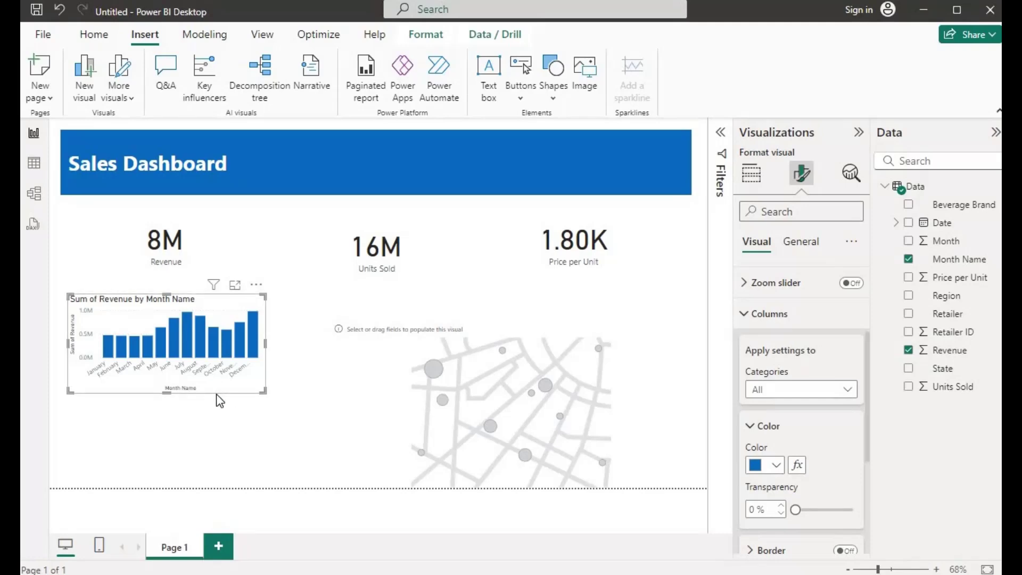
- Generate the explanation of the December revenue increase and add its waterfall chart by beverage brand to the page
{"action": "right_click", "coordinate": [251, 342]}
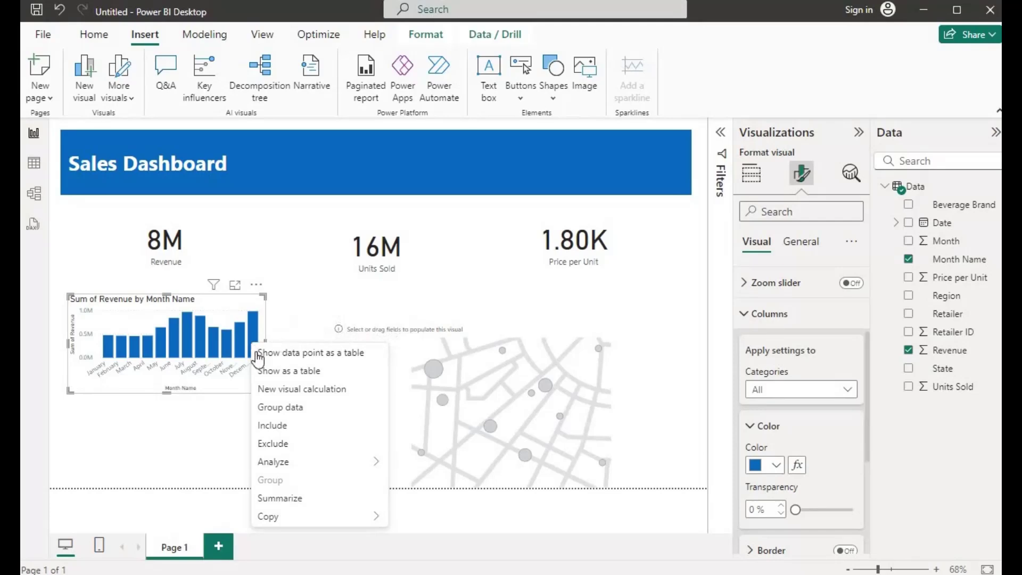
{"action": "mouse_move", "coordinate": [277, 463]}
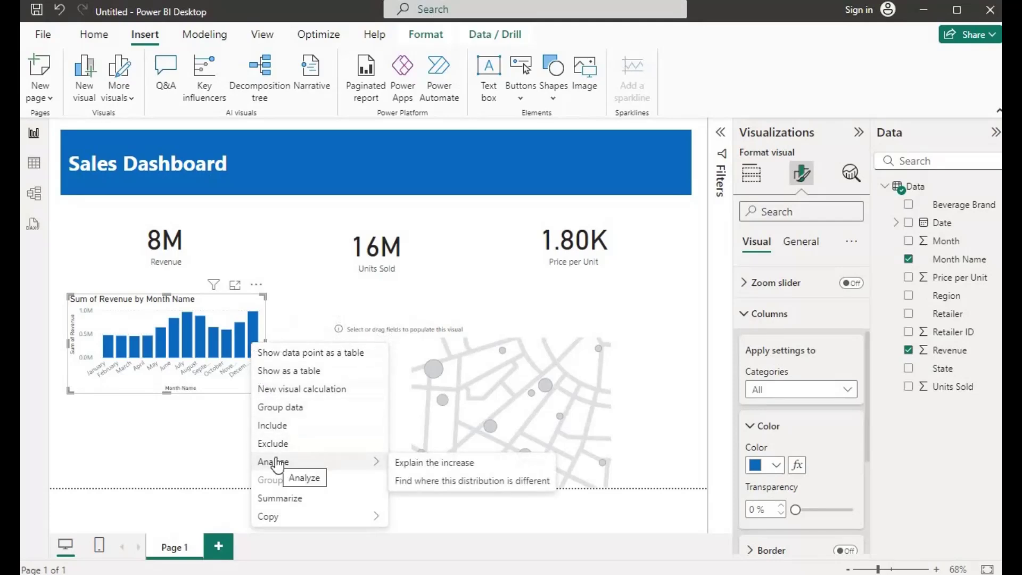
{"action": "left_click", "coordinate": [418, 468]}
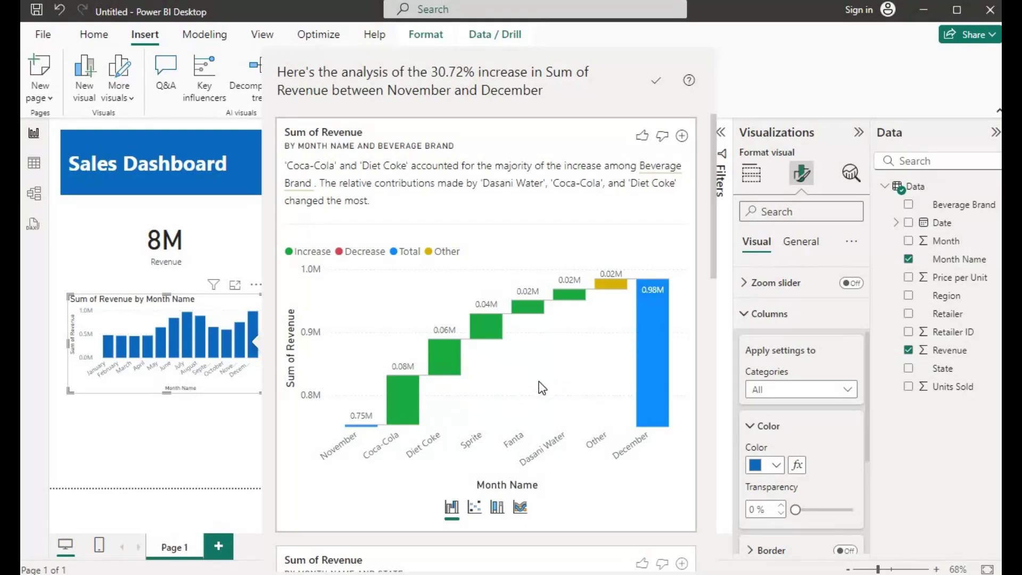
{"action": "left_click", "coordinate": [682, 137]}
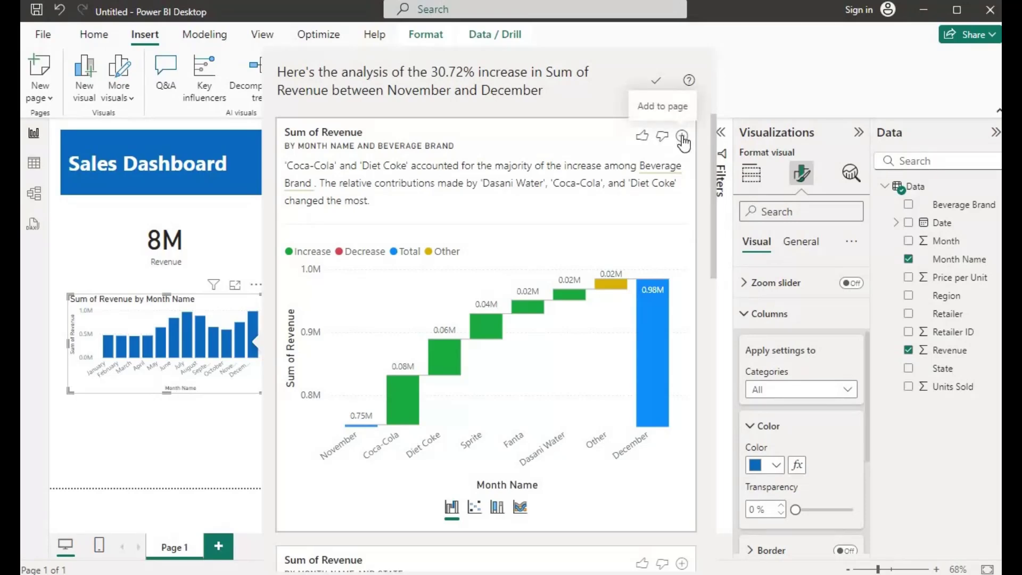
{"action": "left_click", "coordinate": [771, 80]}
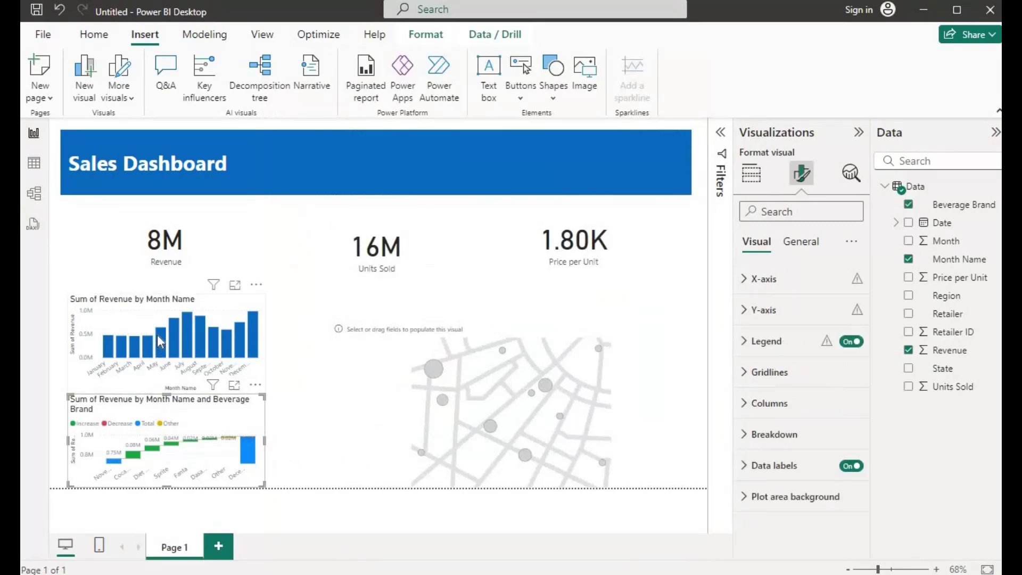
- Move the column chart up under the Revenue card and fit the waterfall chart directly beneath it, extended to the page's lower edge
{"action": "left_click_drag", "start_coordinate": [157, 328], "coordinate": [157, 305]}
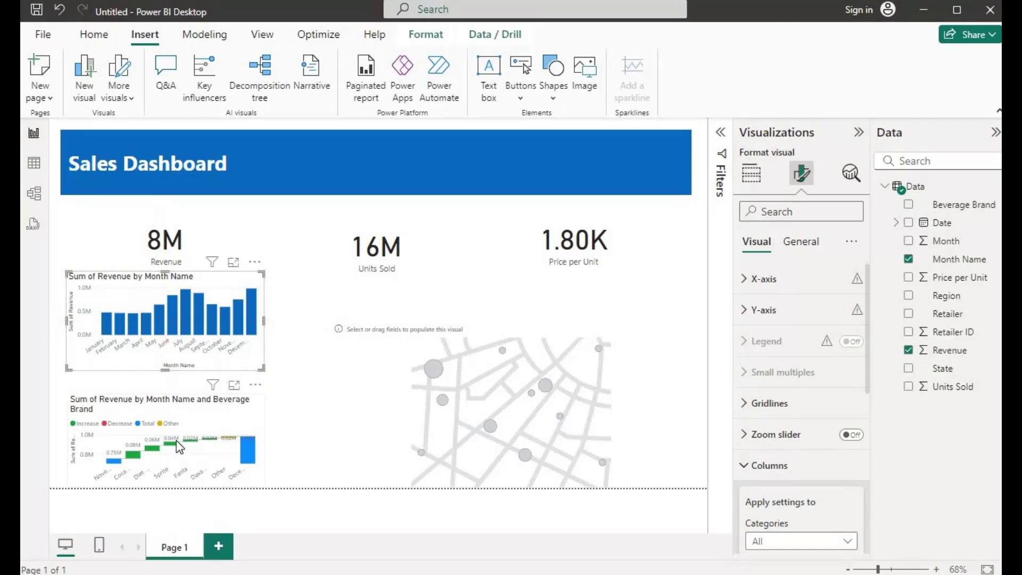
{"action": "left_click_drag", "start_coordinate": [177, 440], "coordinate": [175, 417]}
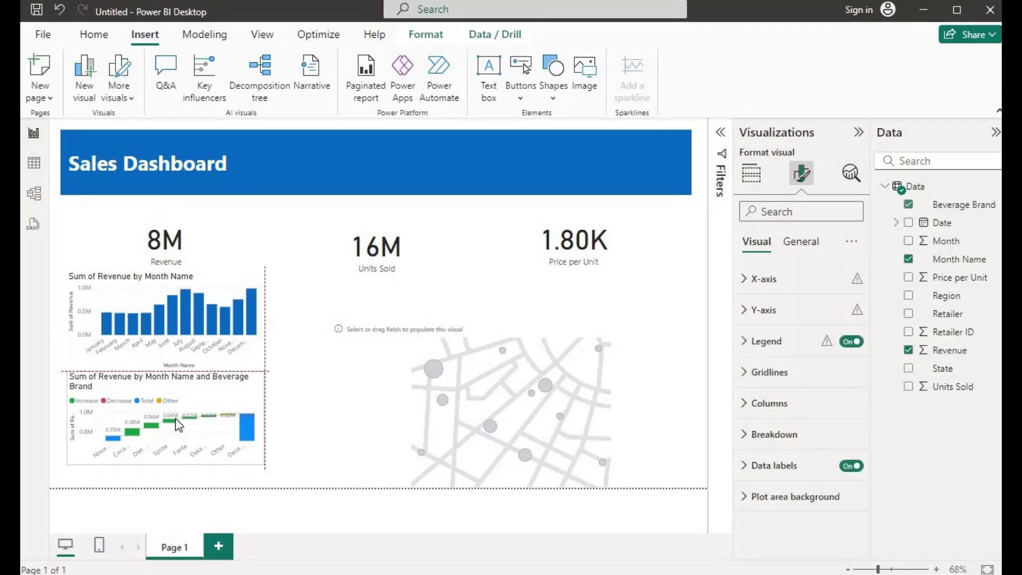
{"action": "left_click_drag", "start_coordinate": [166, 473], "coordinate": [166, 484]}
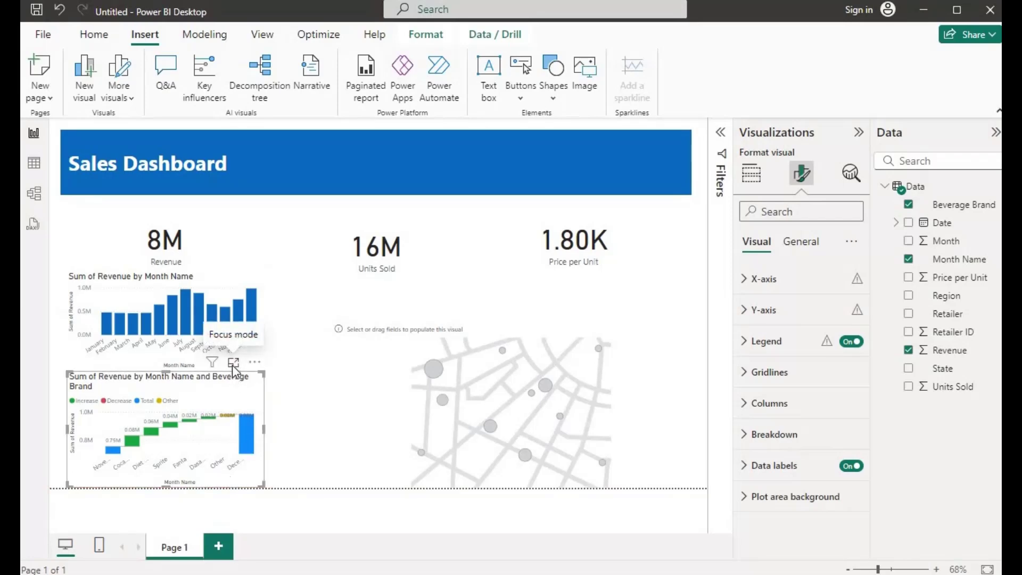
- Examine the beverage brands' contributions to the November–December revenue change in the waterfall chart in focus mode
{"action": "left_click", "coordinate": [233, 364]}
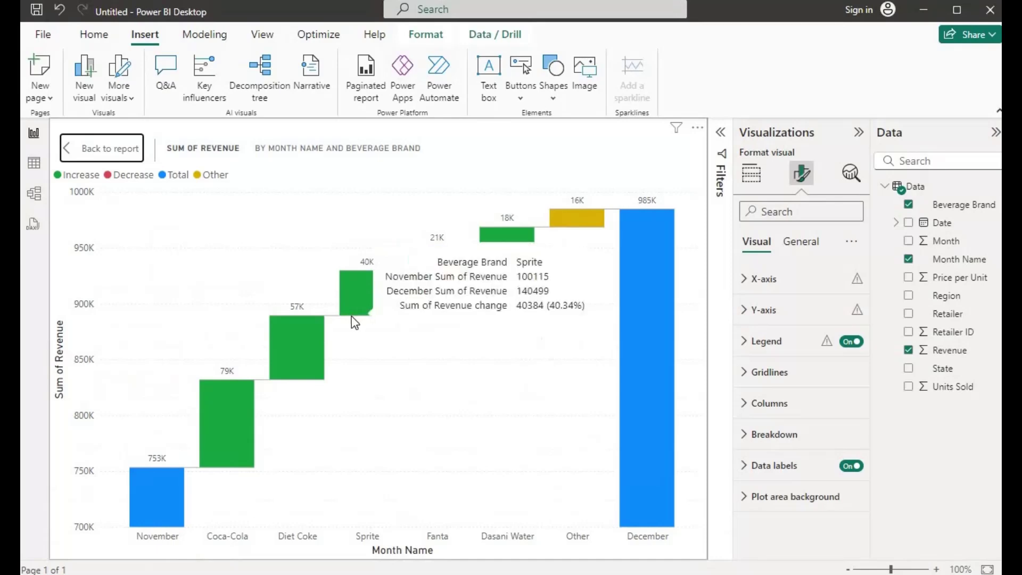
{"action": "mouse_move", "coordinate": [635, 465]}
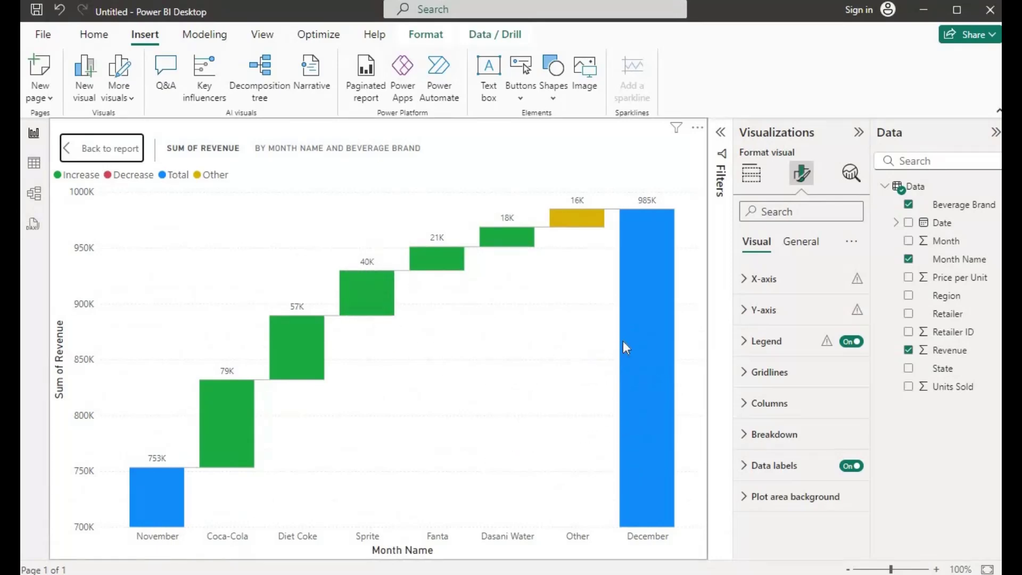
- Return from focus mode to the report page and change the waterfall chart's Total columns to the header's darker blue
{"action": "left_click", "coordinate": [94, 153]}
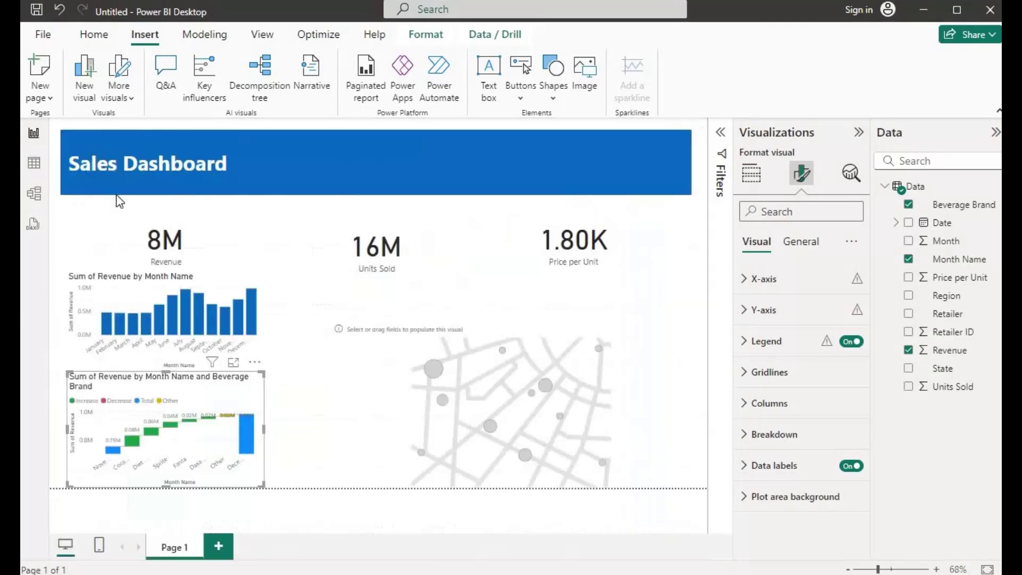
{"action": "right_click", "coordinate": [246, 446]}
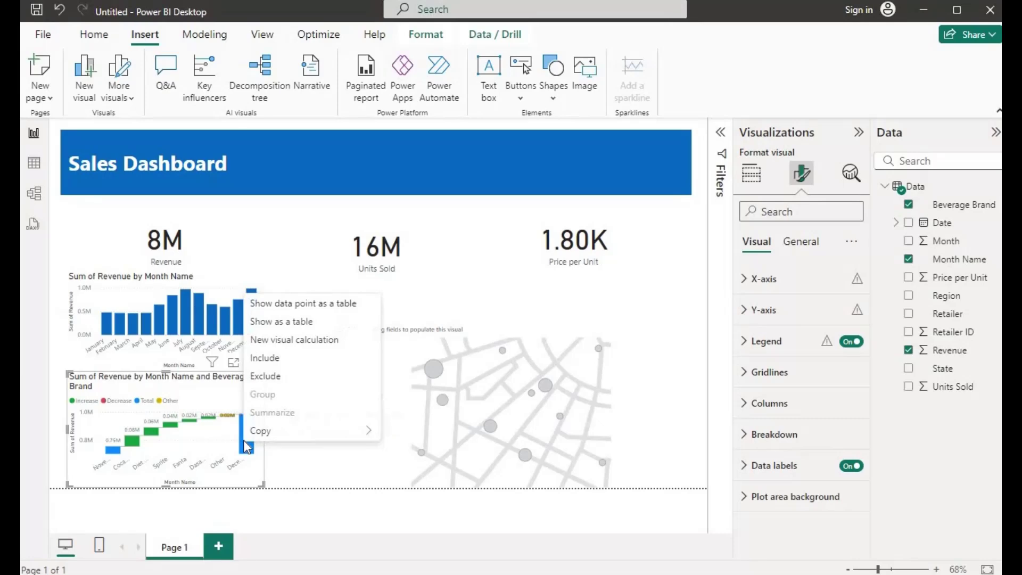
{"action": "left_click", "coordinate": [804, 178]}
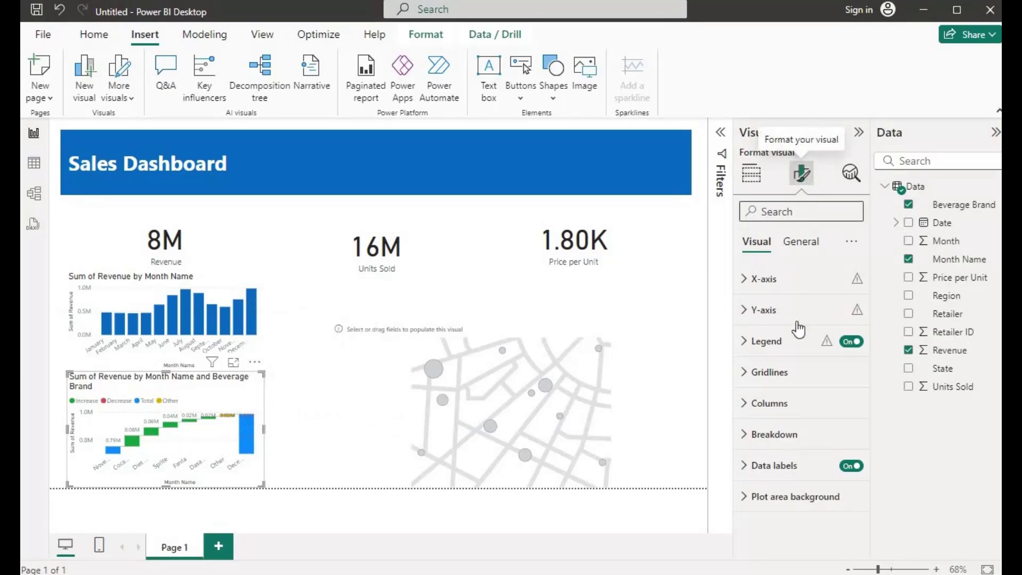
{"action": "left_click", "coordinate": [741, 414]}
{"action": "scroll", "coordinate": [799, 434], "scroll_direction": "down", "scroll_amount": 3}
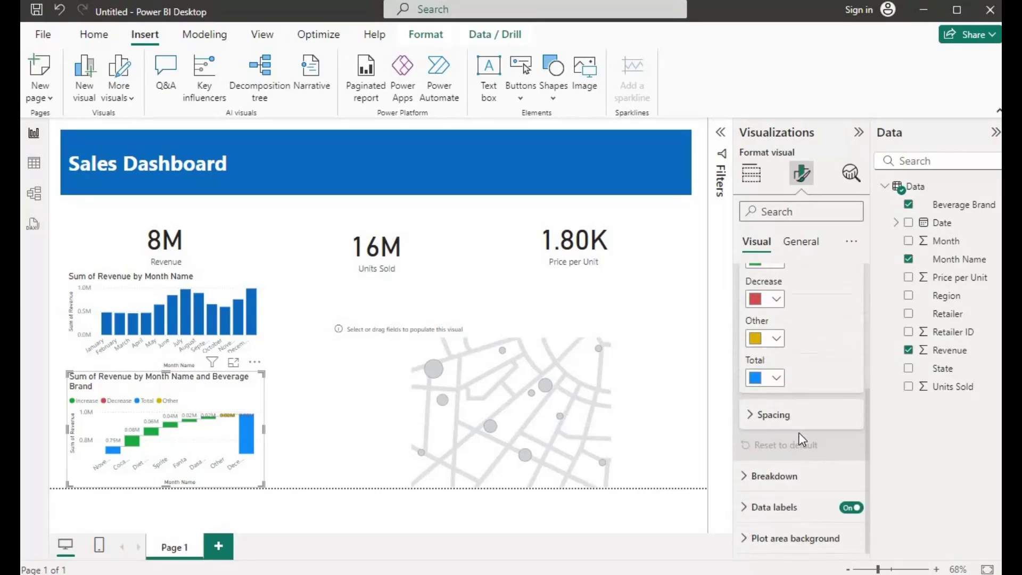
{"action": "left_click", "coordinate": [776, 380]}
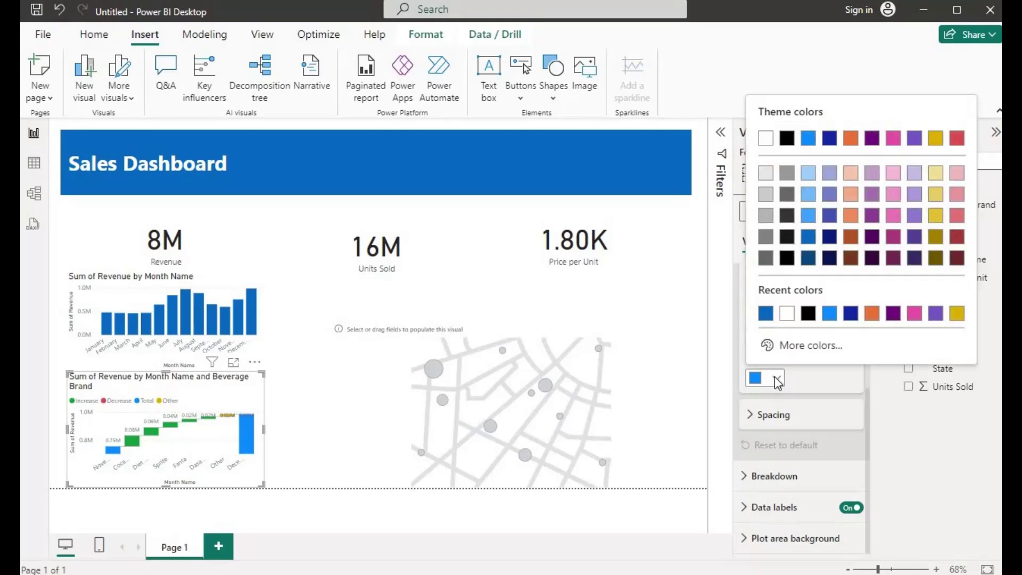
{"action": "left_click", "coordinate": [807, 242]}
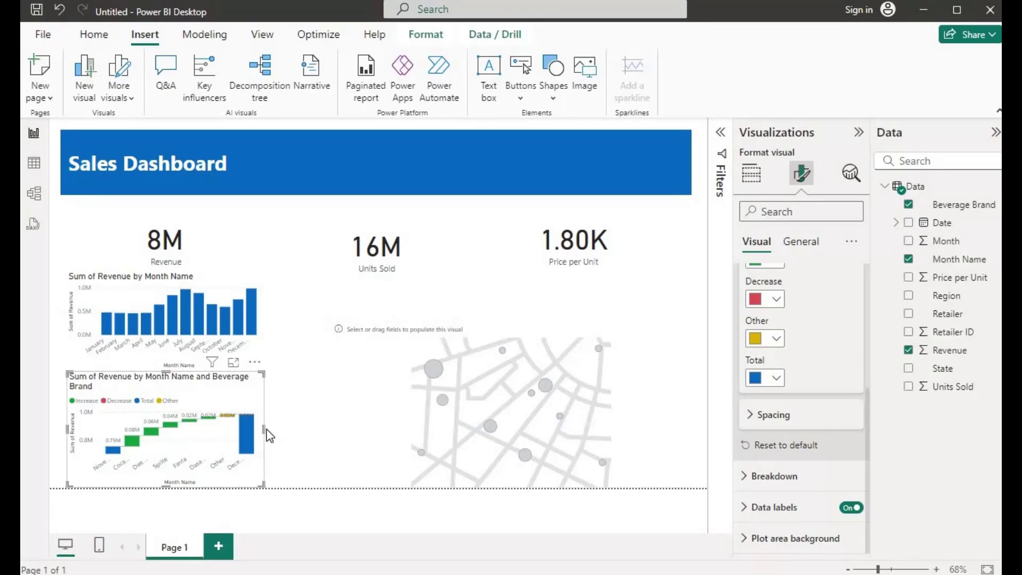
{"action": "left_click_drag", "start_coordinate": [277, 435], "coordinate": [265, 434]}
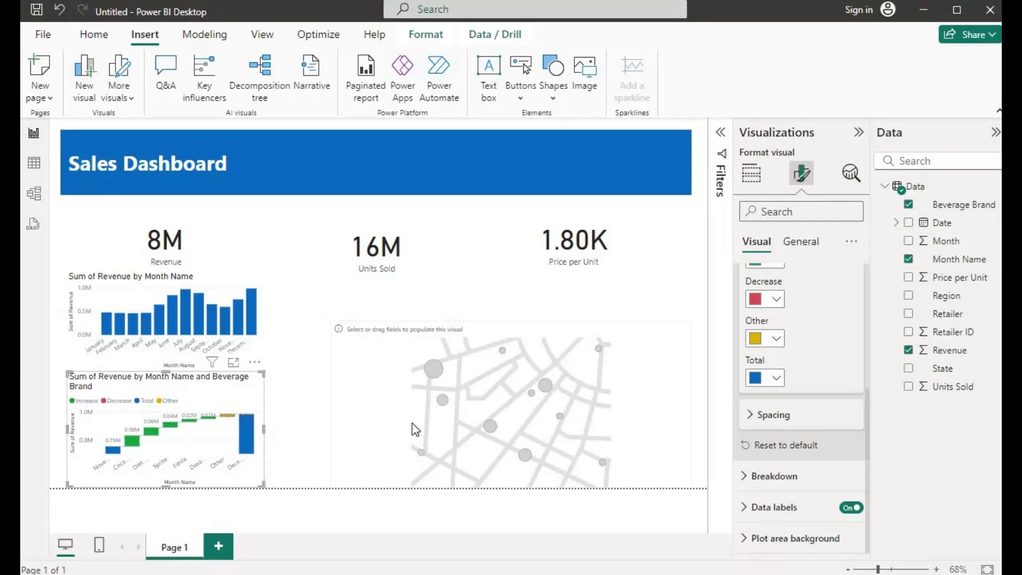
- Populate the empty map with the Revenue and State fields
{"action": "left_click", "coordinate": [513, 396]}
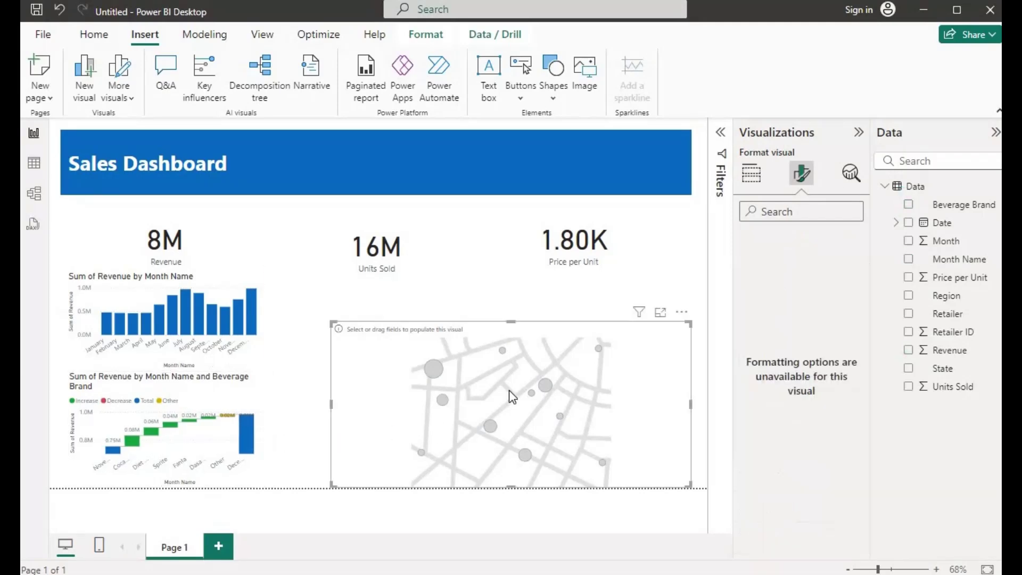
{"action": "left_click", "coordinate": [751, 175]}
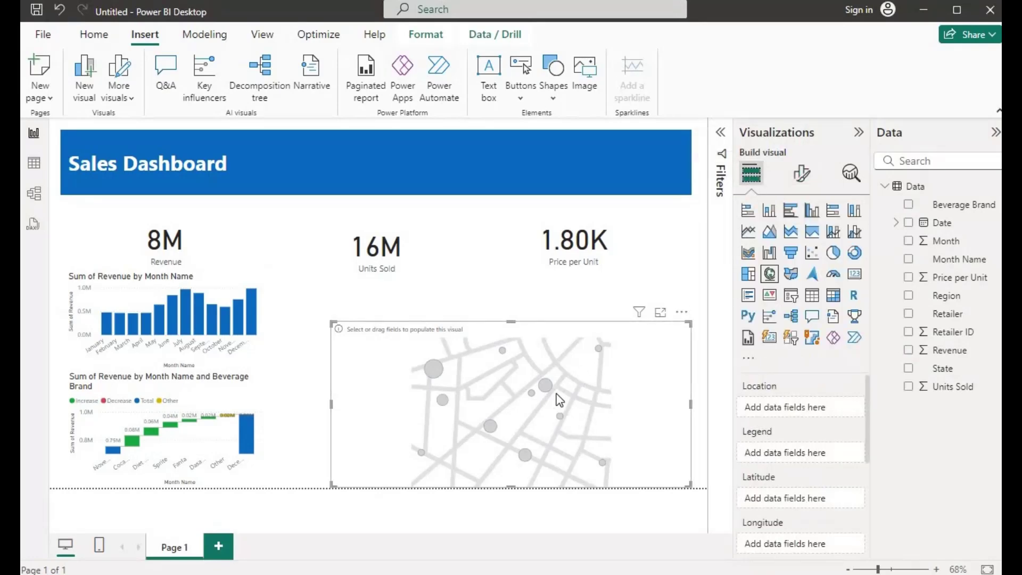
{"action": "left_click", "coordinate": [908, 351]}
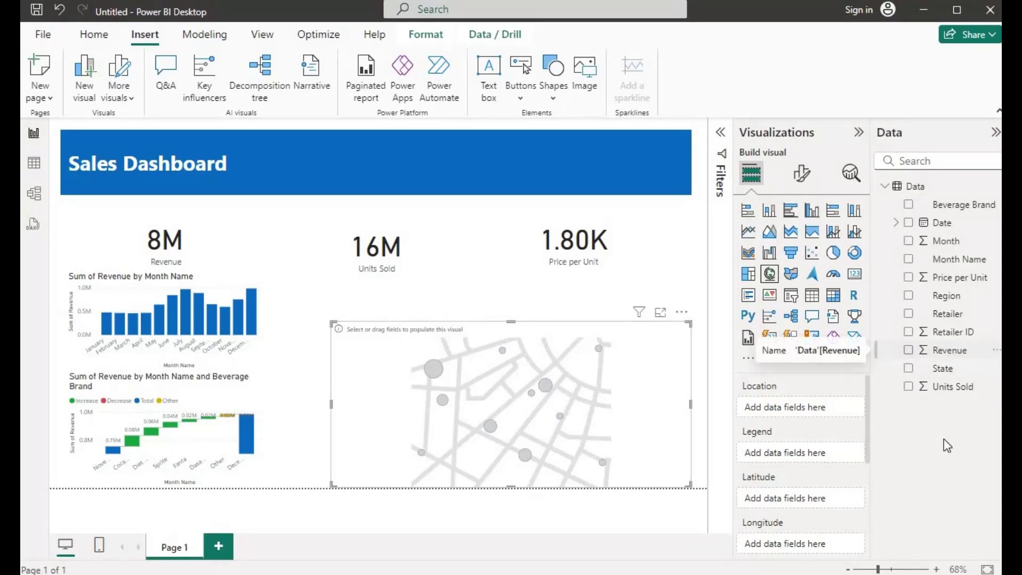
{"action": "left_click", "coordinate": [909, 368]}
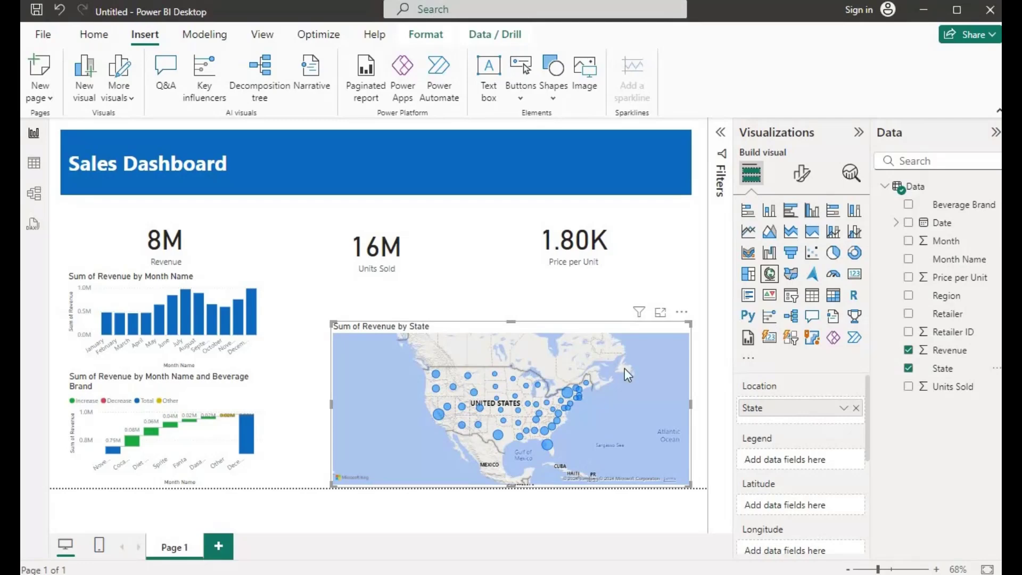
- Set the size of the map's bubbles to 12
{"action": "left_click", "coordinate": [800, 176]}
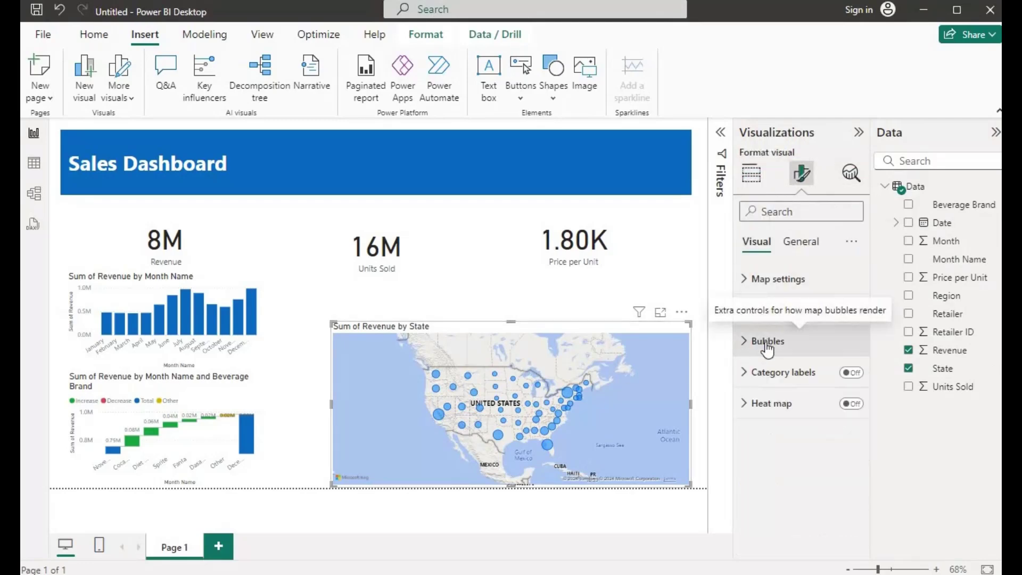
{"action": "left_click", "coordinate": [744, 347]}
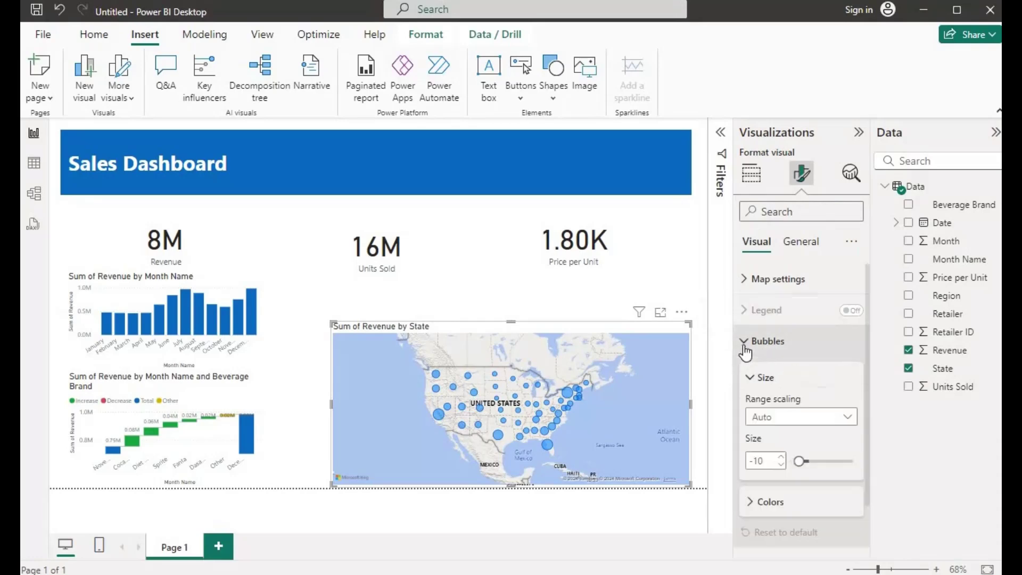
{"action": "double_click", "coordinate": [769, 460]}
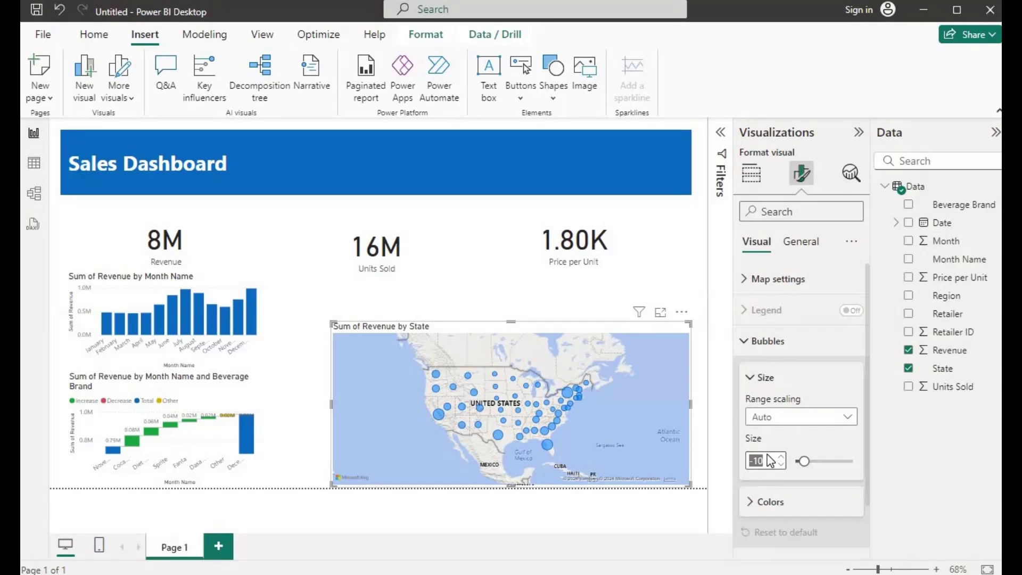
{"action": "type", "text": "12"}
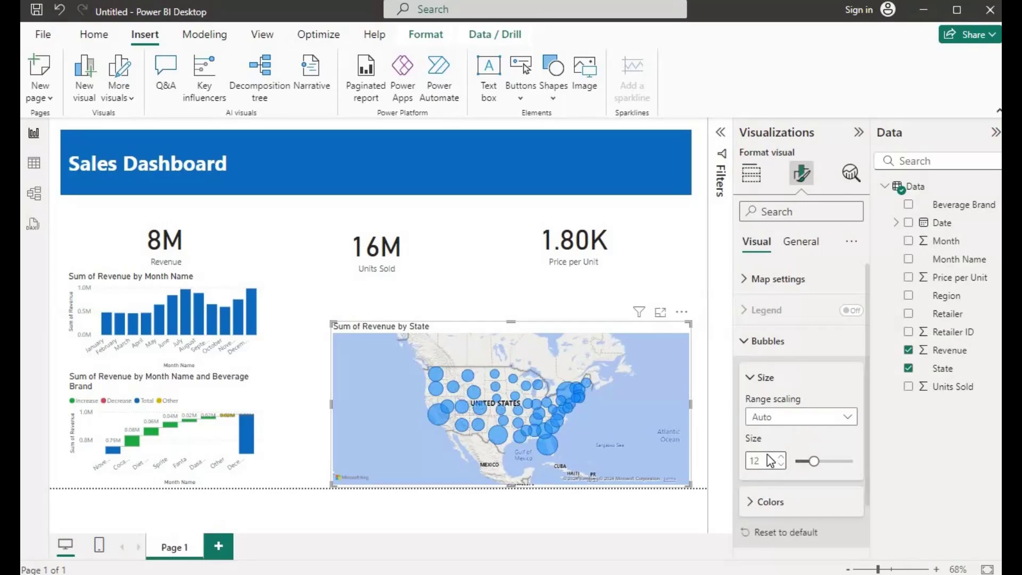
{"action": "left_click", "coordinate": [770, 460]}
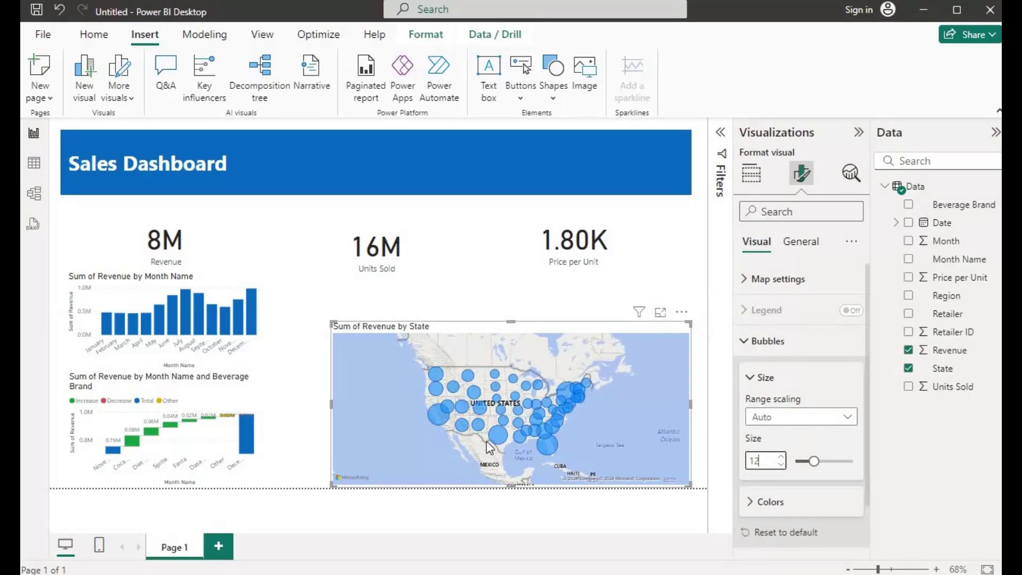
- Change the default colour of the map's bubbles to the header's darker blue
{"action": "left_click", "coordinate": [754, 504]}
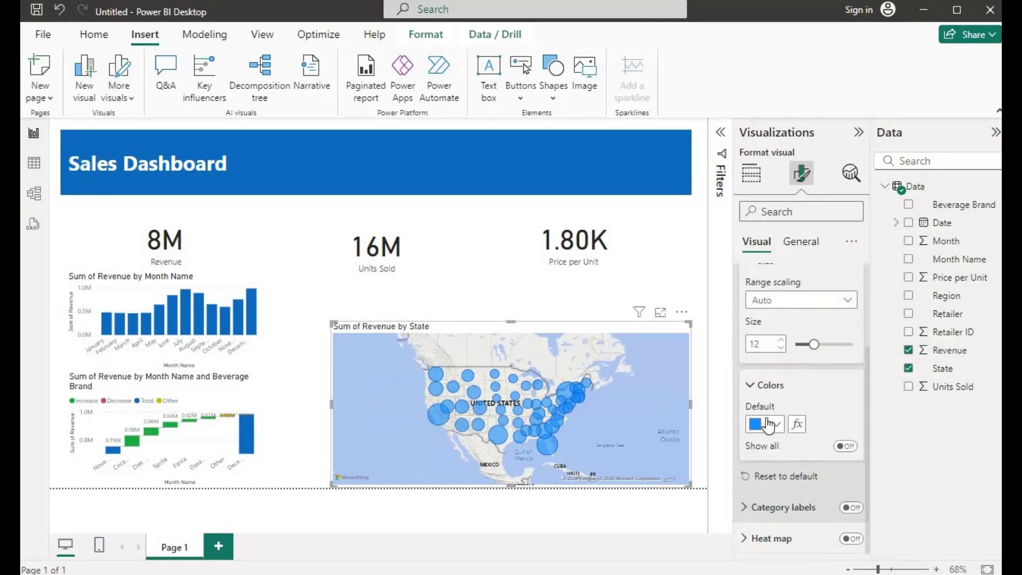
{"action": "left_click", "coordinate": [776, 428]}
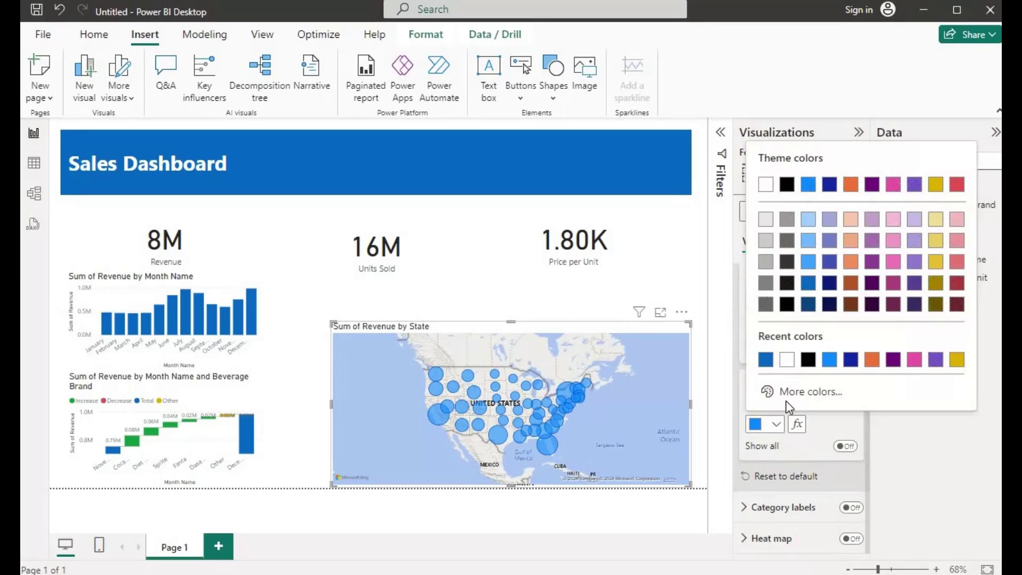
{"action": "left_click", "coordinate": [805, 283]}
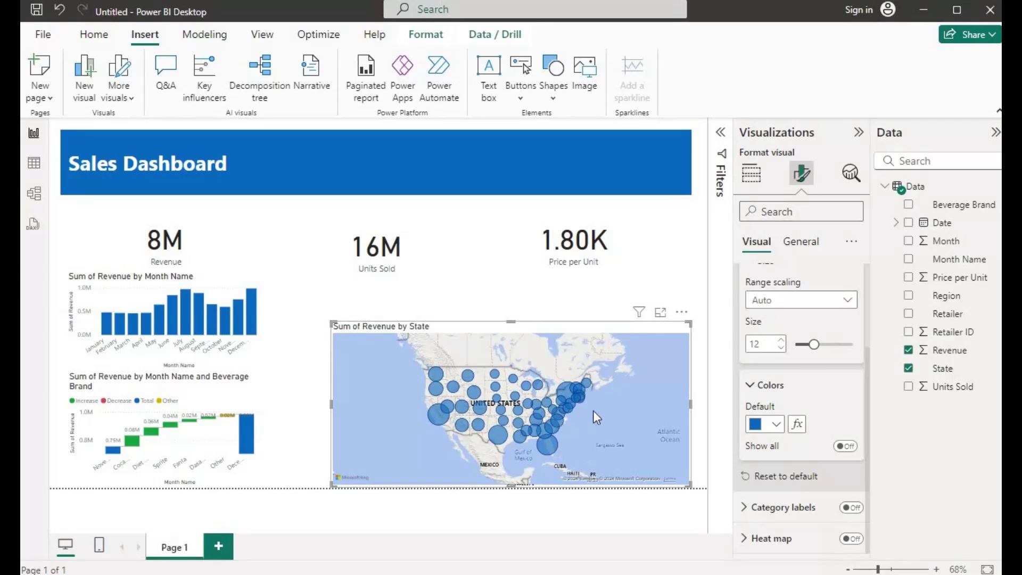
- Turn on the map's zoom buttons and lasso button, and zoom the map in on the United States
{"action": "scroll", "coordinate": [755, 406], "scroll_direction": "up", "scroll_amount": 3}
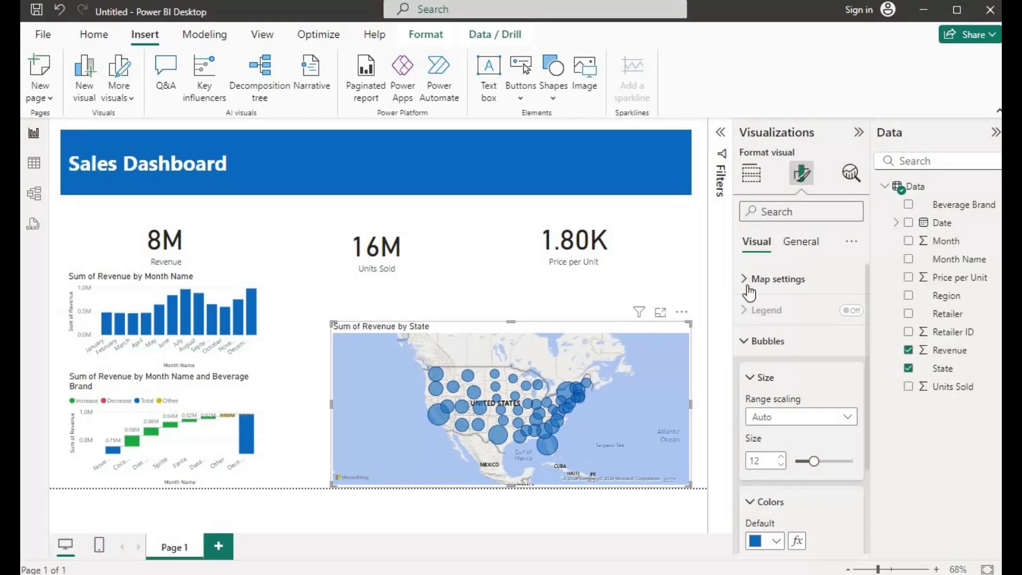
{"action": "key", "text": "space"}
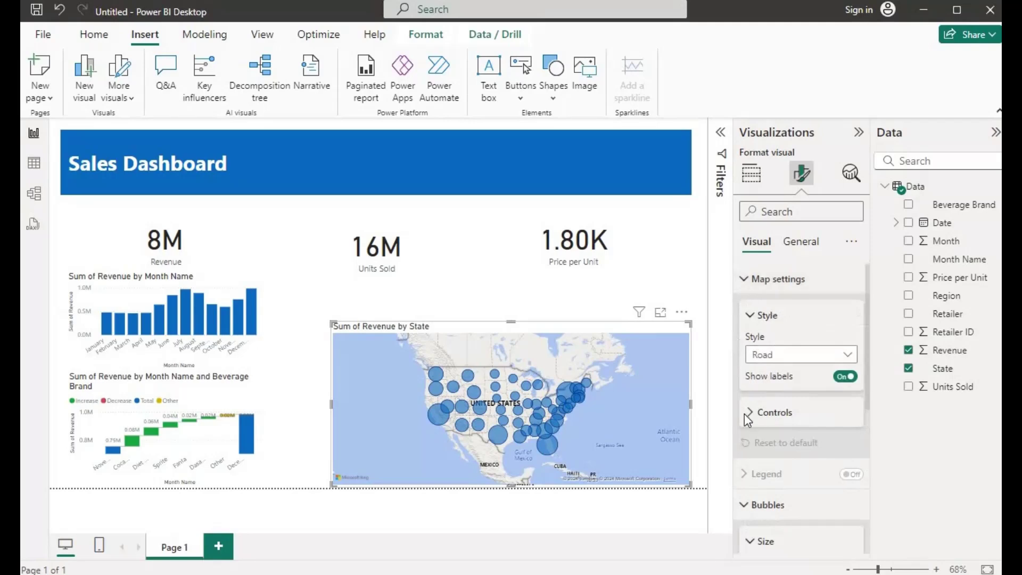
{"action": "left_click", "coordinate": [769, 425]}
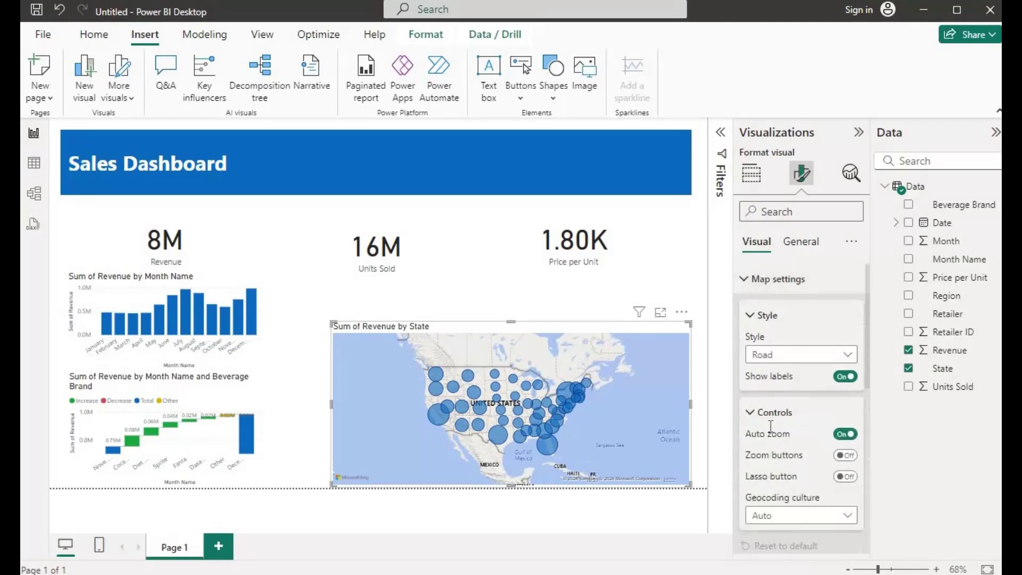
{"action": "scroll", "coordinate": [777, 398], "scroll_direction": "down", "scroll_amount": 2}
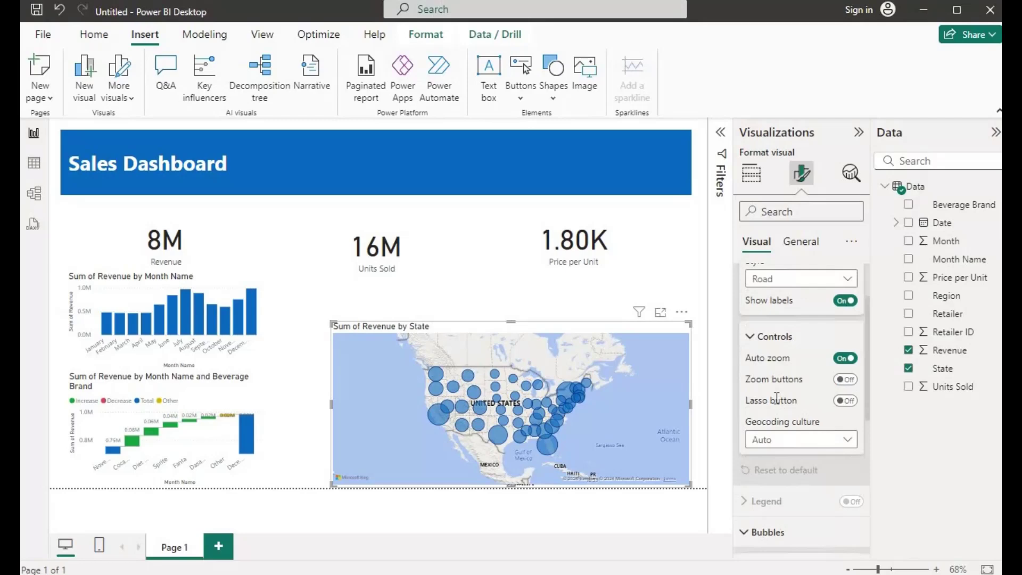
{"action": "left_click", "coordinate": [841, 380]}
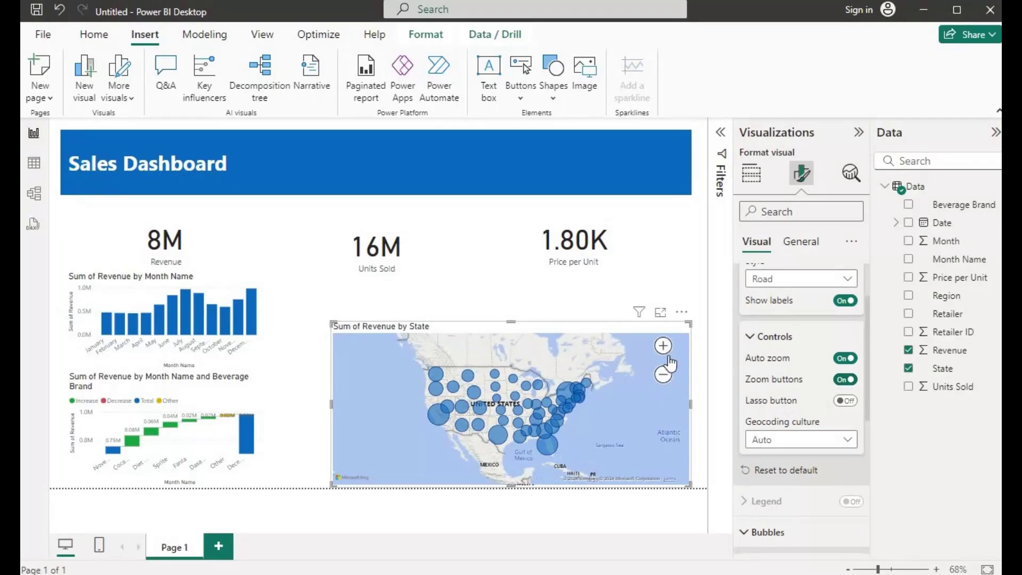
{"action": "left_click", "coordinate": [664, 347]}
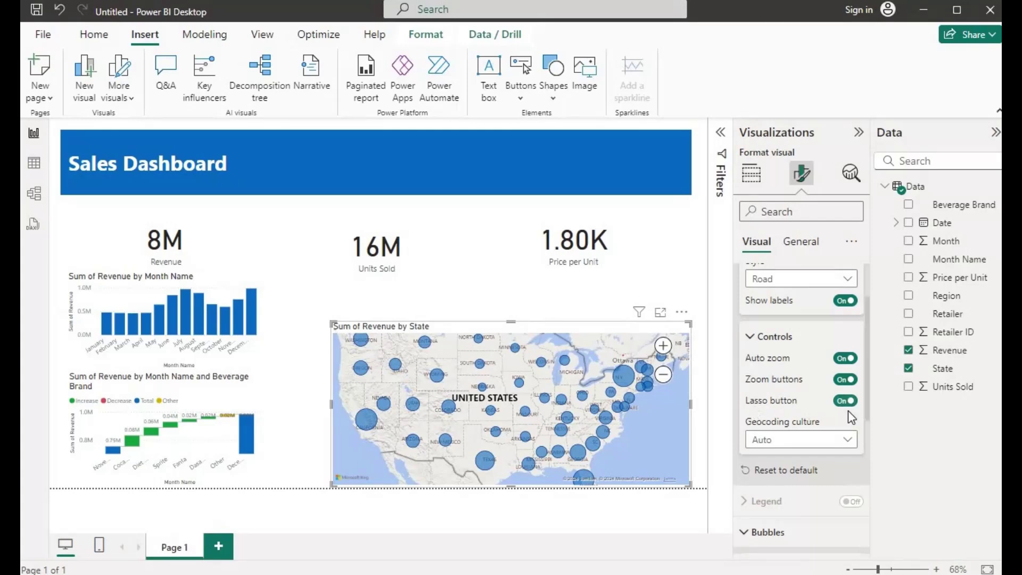
{"action": "left_click", "coordinate": [664, 347]}
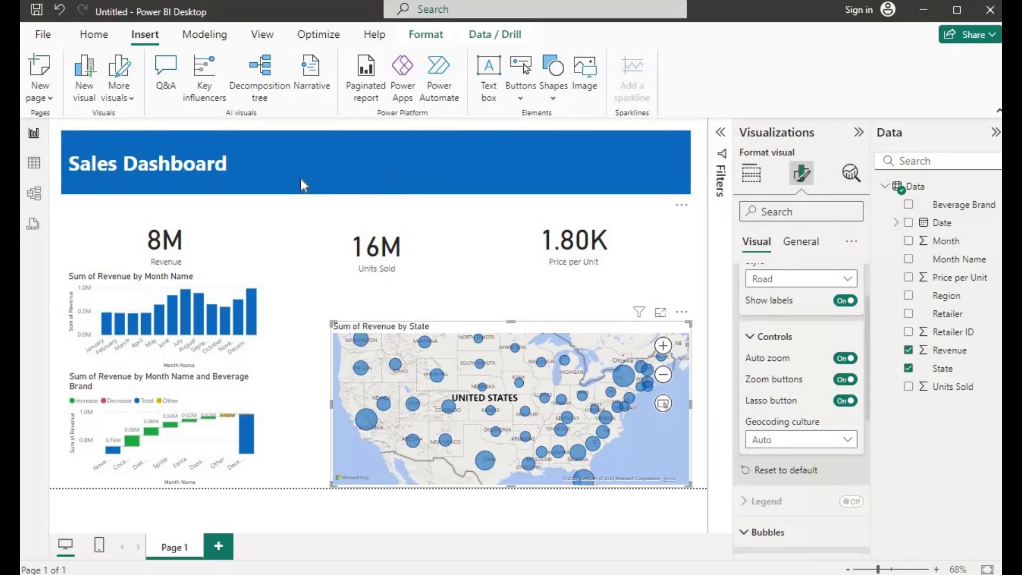
{"action": "left_click", "coordinate": [750, 175]}
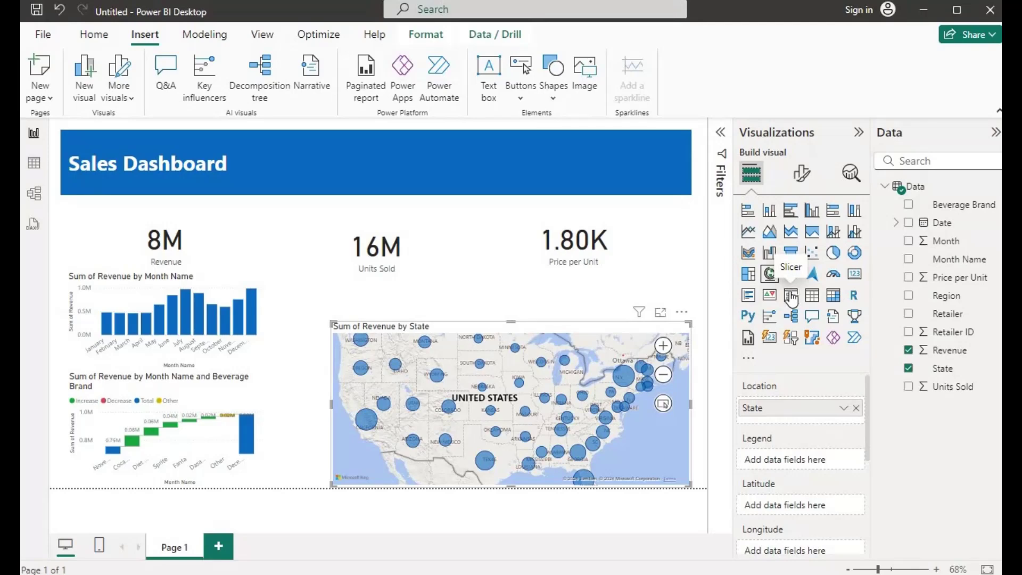
{"action": "left_click", "coordinate": [791, 296]}
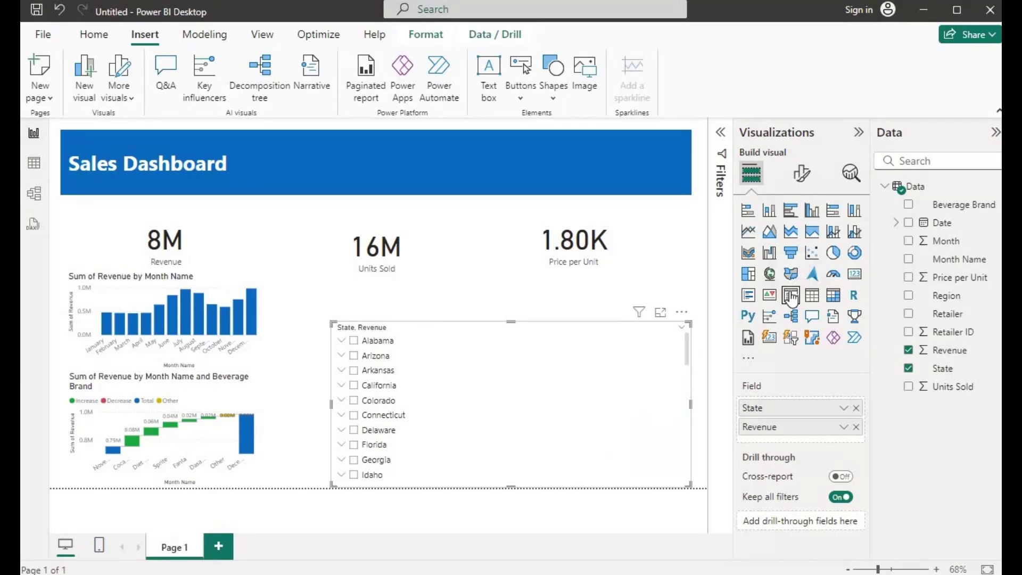
{"action": "key", "text": "ctrl+z"}
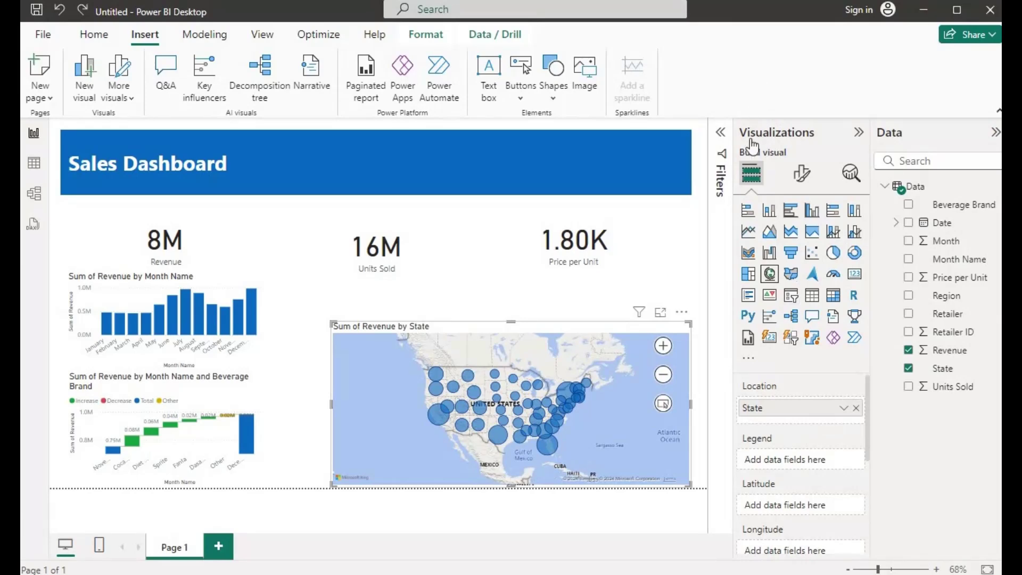
- Add a Beverage Brand slicer and fit it inside the blue header band beside the Sales Dashboard title
{"action": "left_click", "coordinate": [682, 227]}
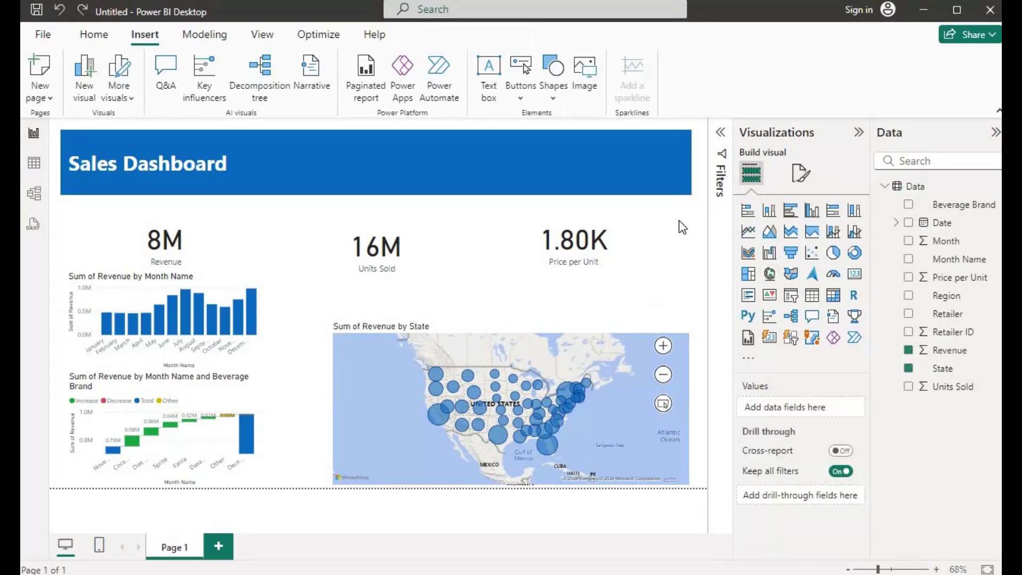
{"action": "left_click", "coordinate": [793, 297]}
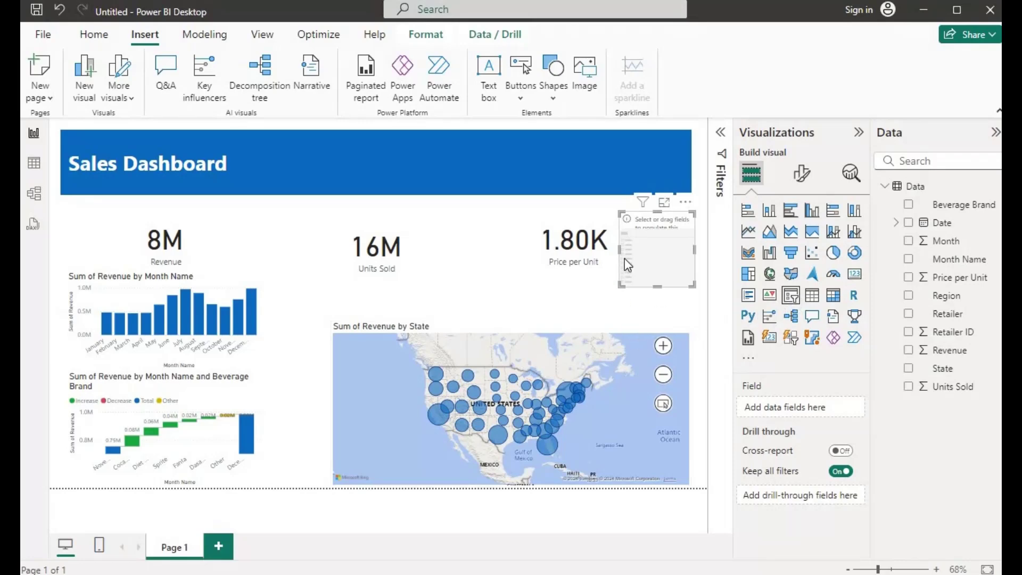
{"action": "left_click_drag", "start_coordinate": [620, 250], "coordinate": [250, 247]}
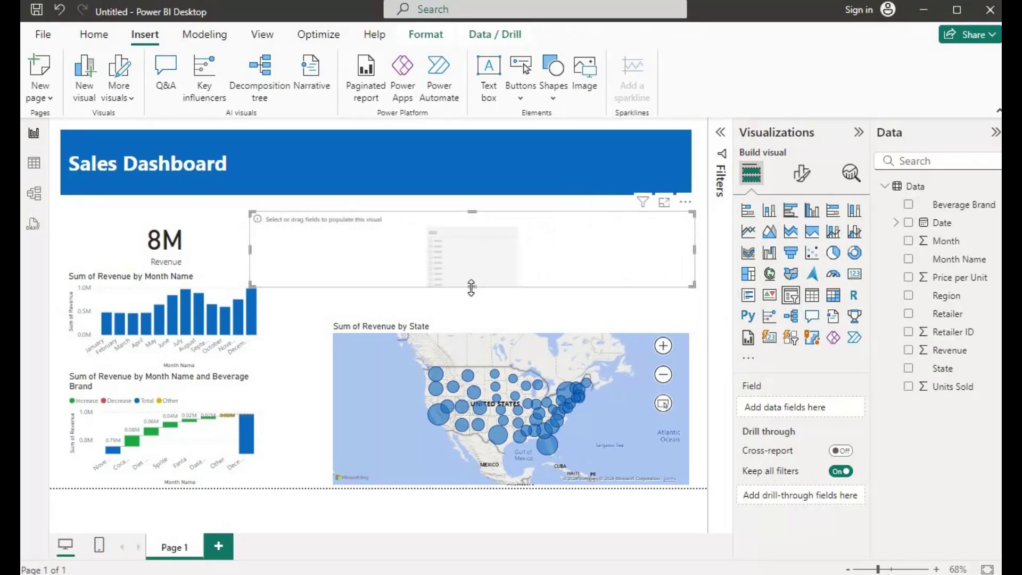
{"action": "left_click_drag", "start_coordinate": [473, 286], "coordinate": [469, 182]}
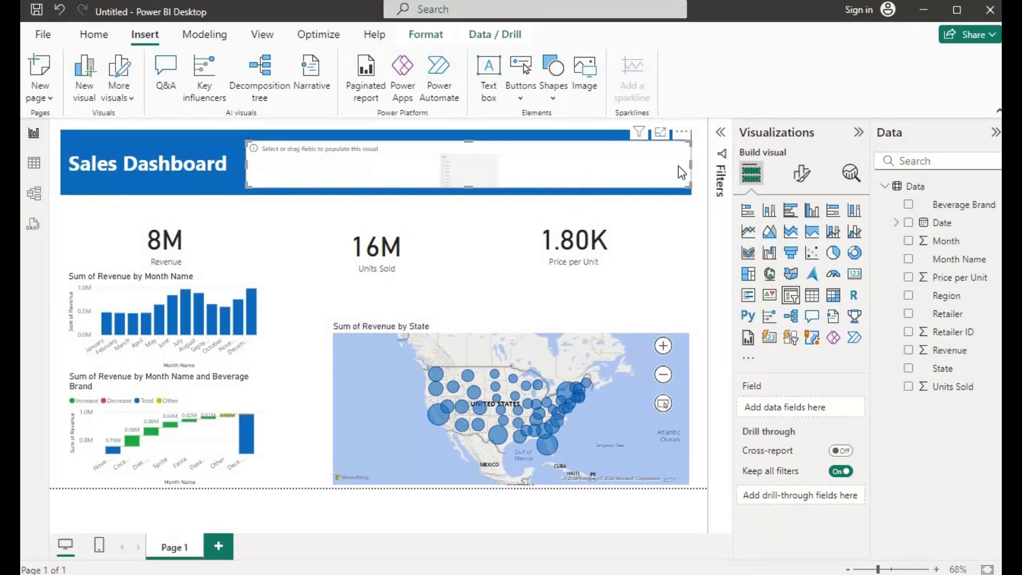
{"action": "left_click_drag", "start_coordinate": [690, 163], "coordinate": [683, 162]}
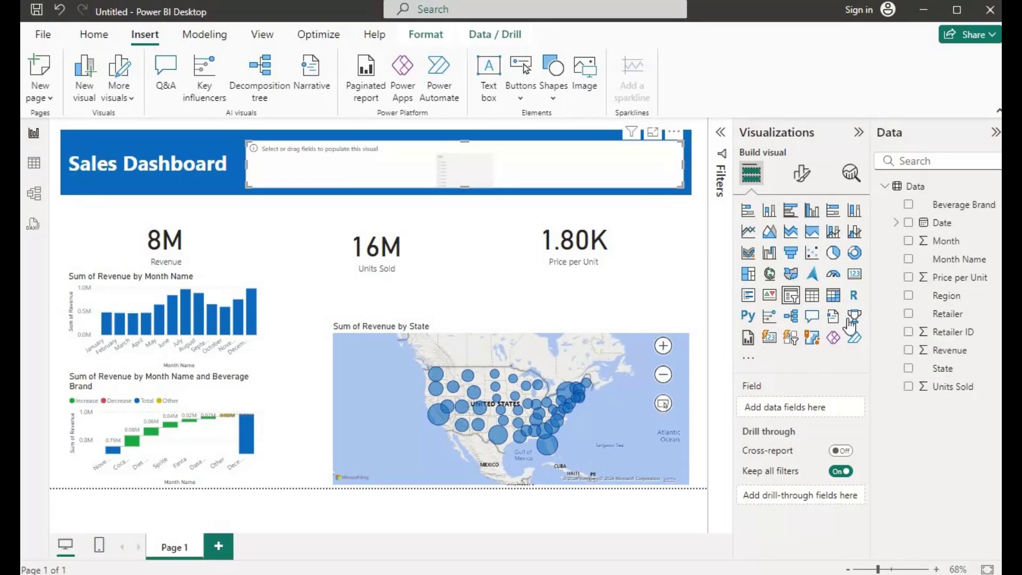
{"action": "left_click", "coordinate": [908, 205]}
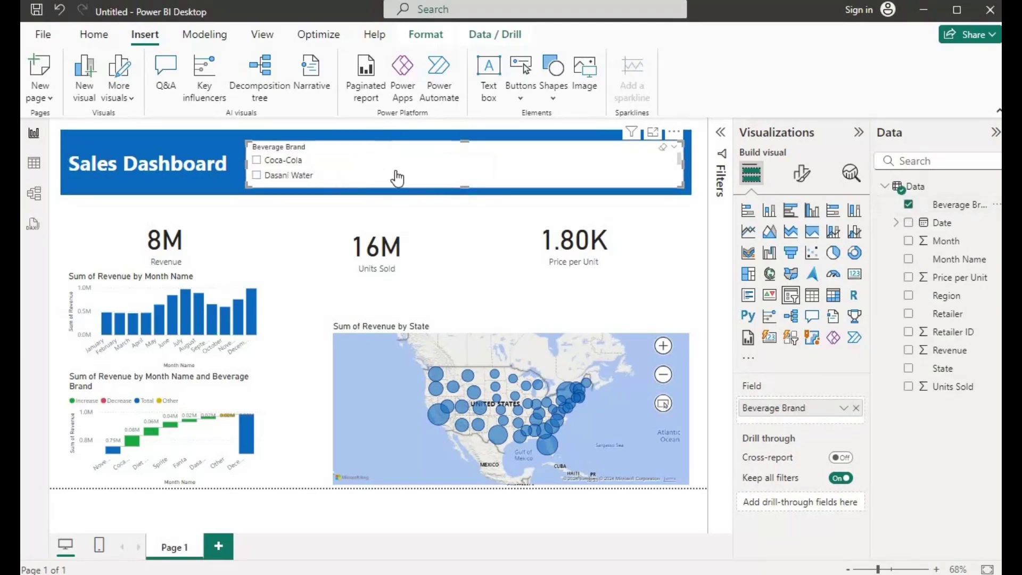
- Change the Beverage Brand slicer's style from a vertical list to Tile
{"action": "left_click", "coordinate": [802, 176]}
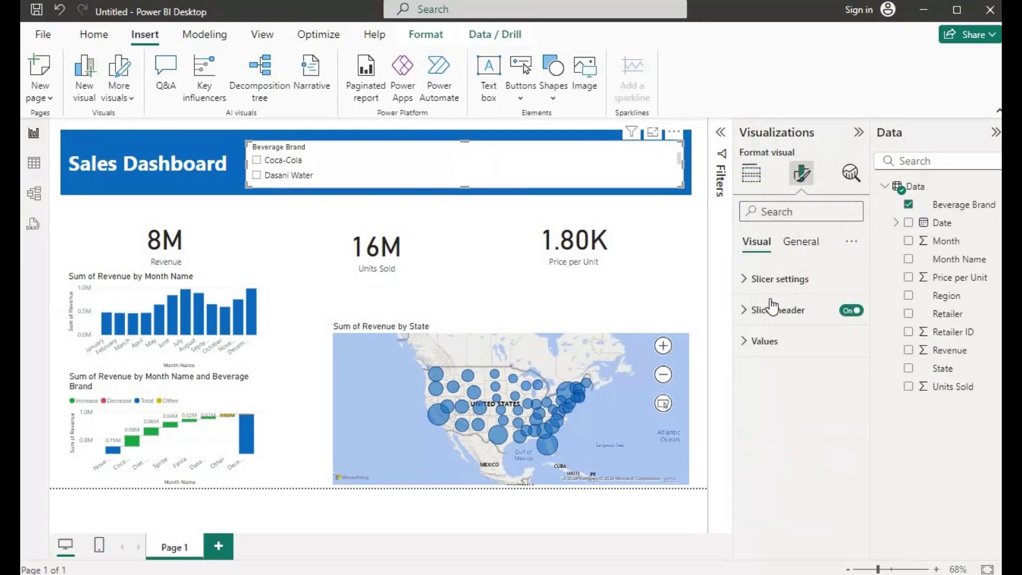
{"action": "left_click", "coordinate": [744, 282]}
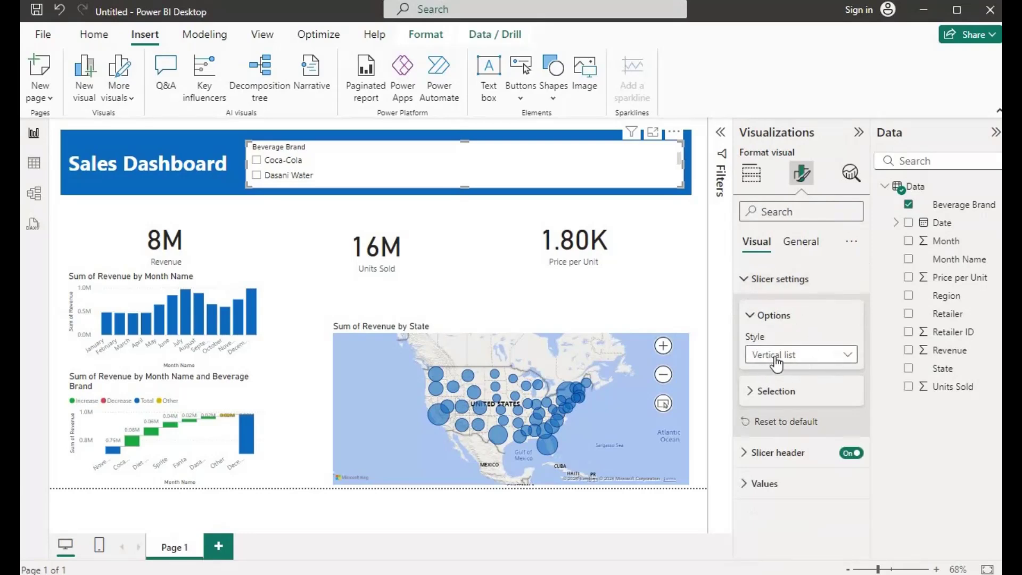
{"action": "left_click", "coordinate": [847, 354]}
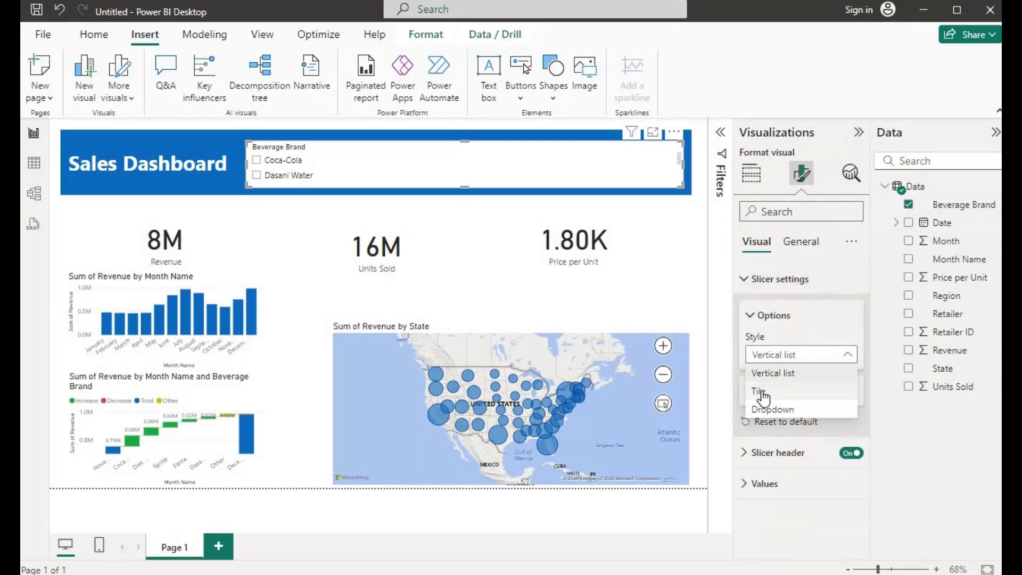
{"action": "key", "text": "Escape"}
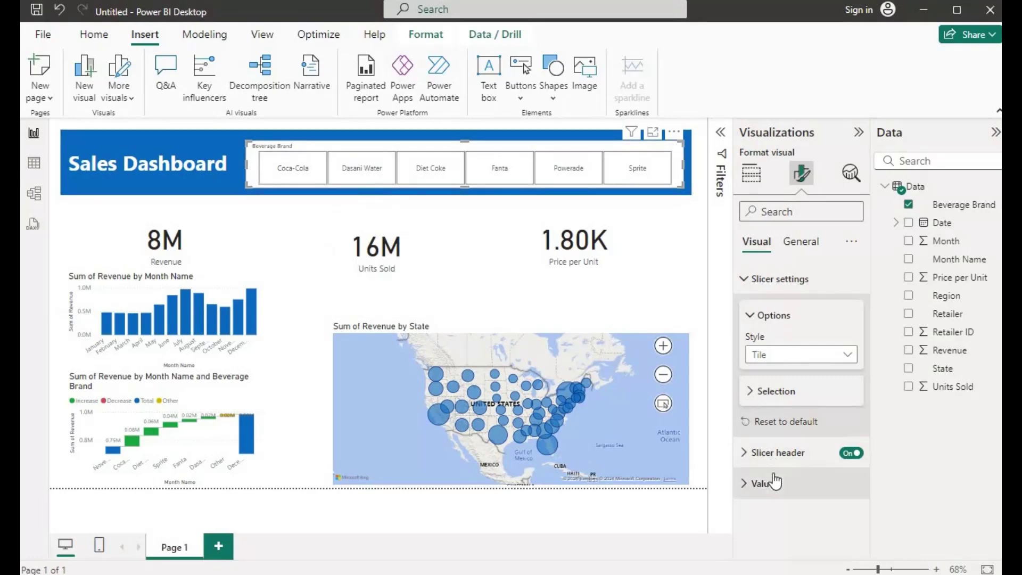
- Turn off the background of the Beverage Brand slicer so the blue header shows behind its tiles
{"action": "left_click", "coordinate": [745, 486]}
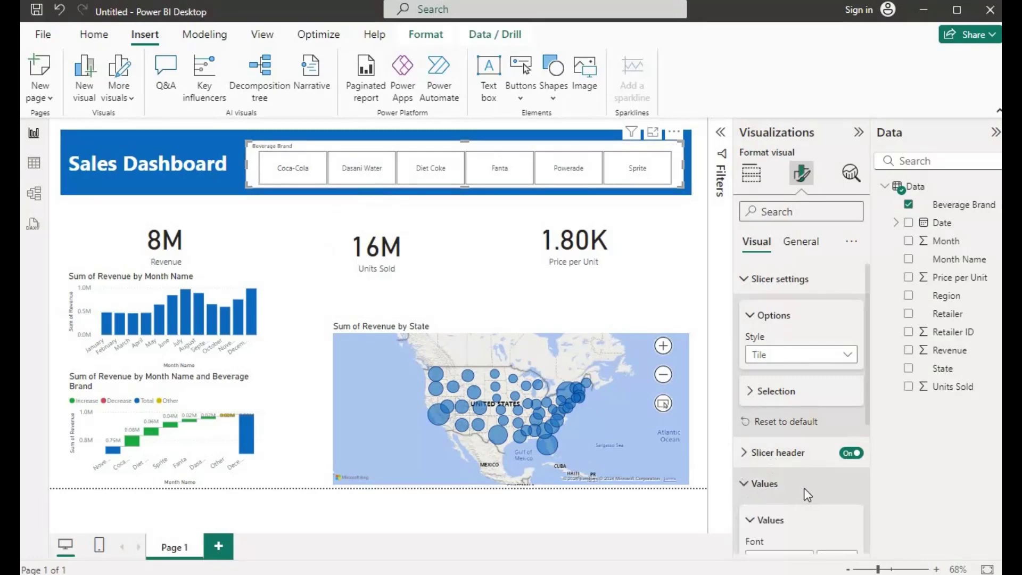
{"action": "scroll", "coordinate": [803, 487], "scroll_direction": "down", "scroll_amount": 3}
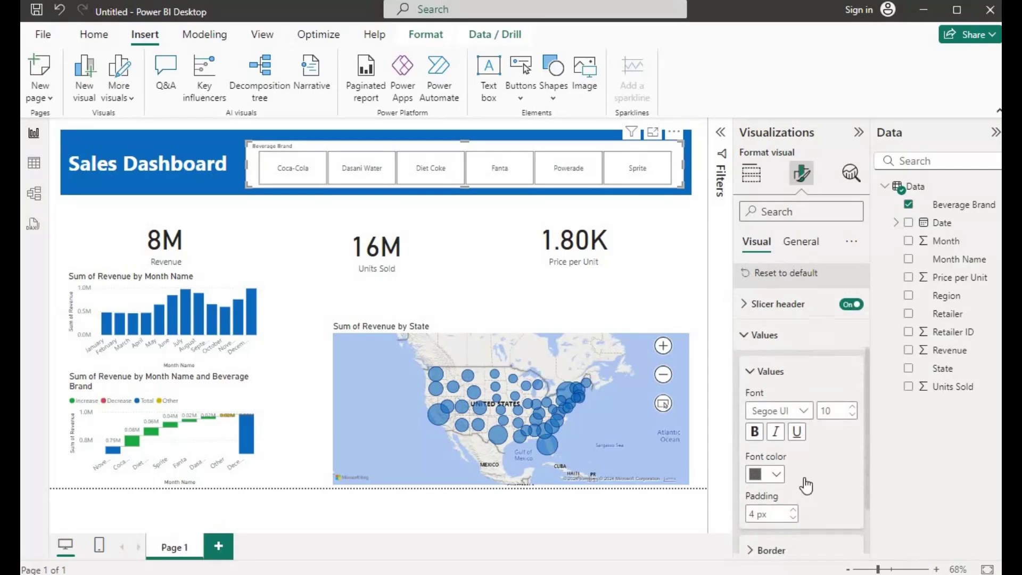
{"action": "scroll", "coordinate": [806, 486], "scroll_direction": "up", "scroll_amount": 3}
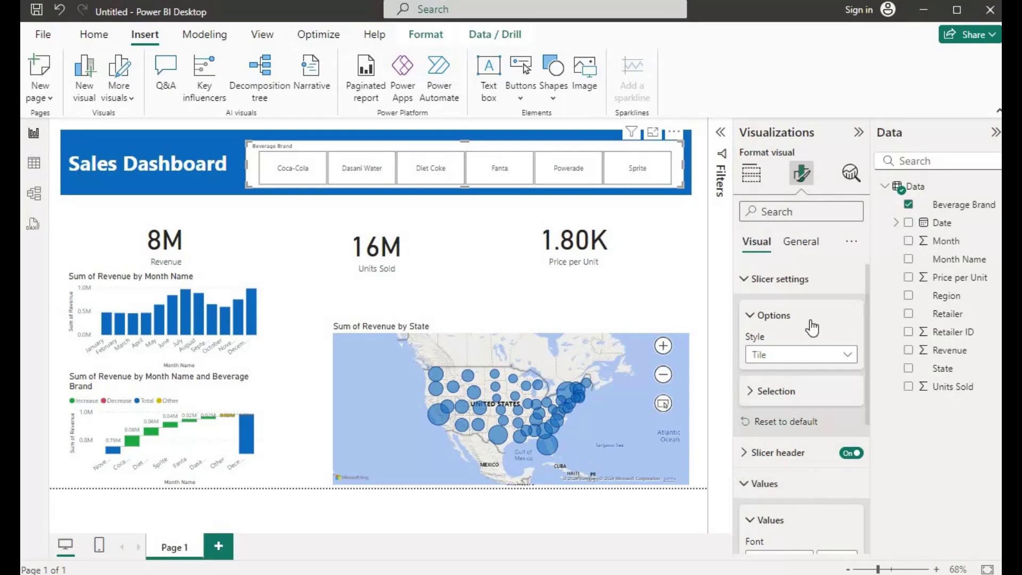
{"action": "left_click", "coordinate": [801, 247]}
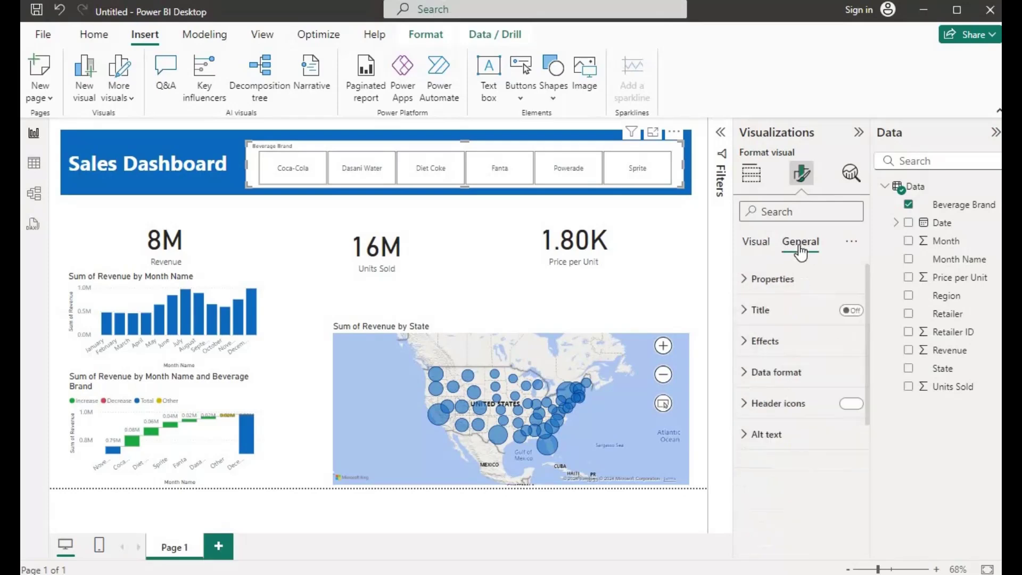
{"action": "left_click", "coordinate": [746, 346]}
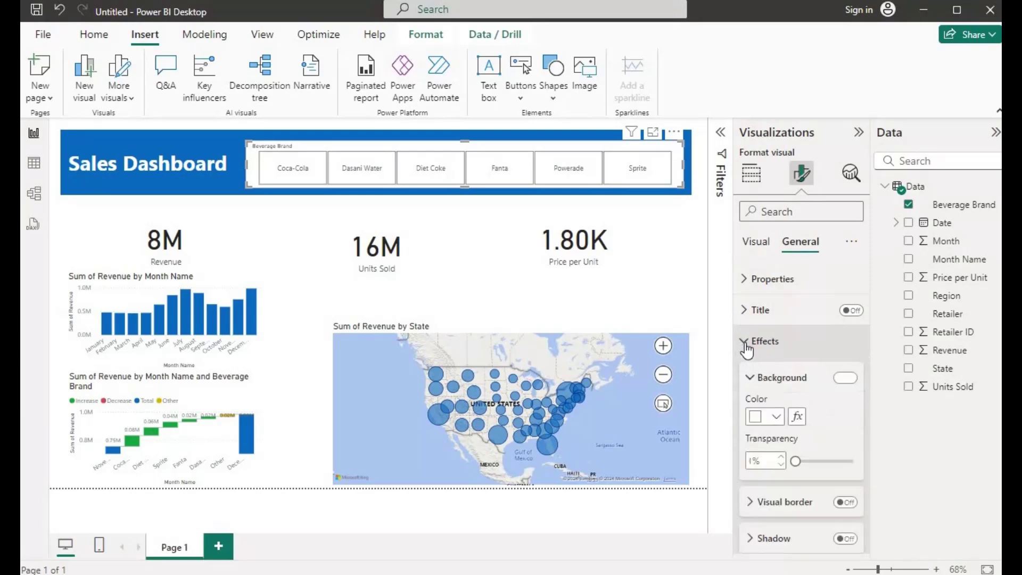
{"action": "left_click", "coordinate": [845, 379]}
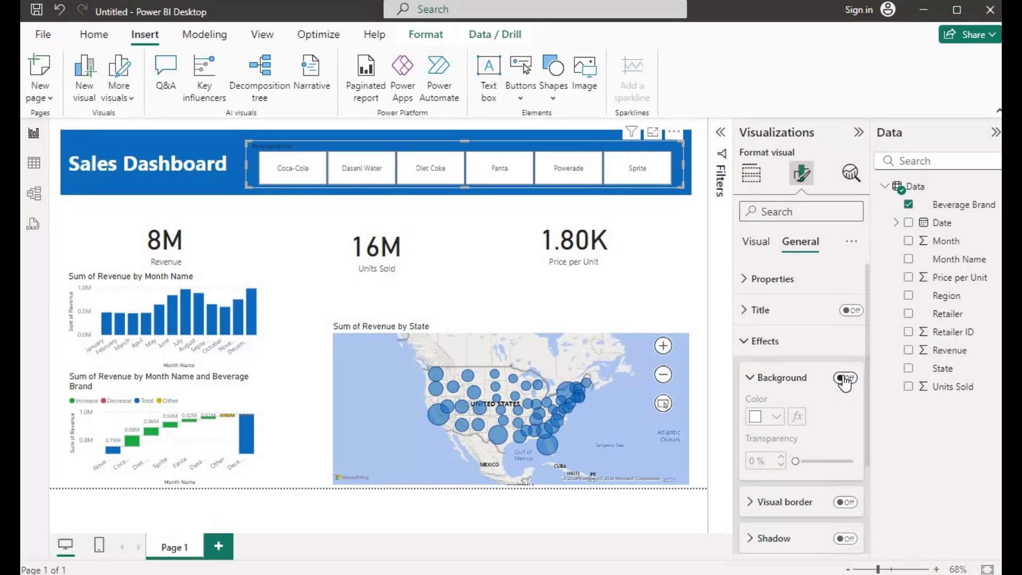
- Set the slicer values' font size to 13 and make them bold, and return to the visual's build options
{"action": "left_click", "coordinate": [756, 246]}
{"action": "scroll", "coordinate": [784, 406], "scroll_direction": "down", "scroll_amount": 3}
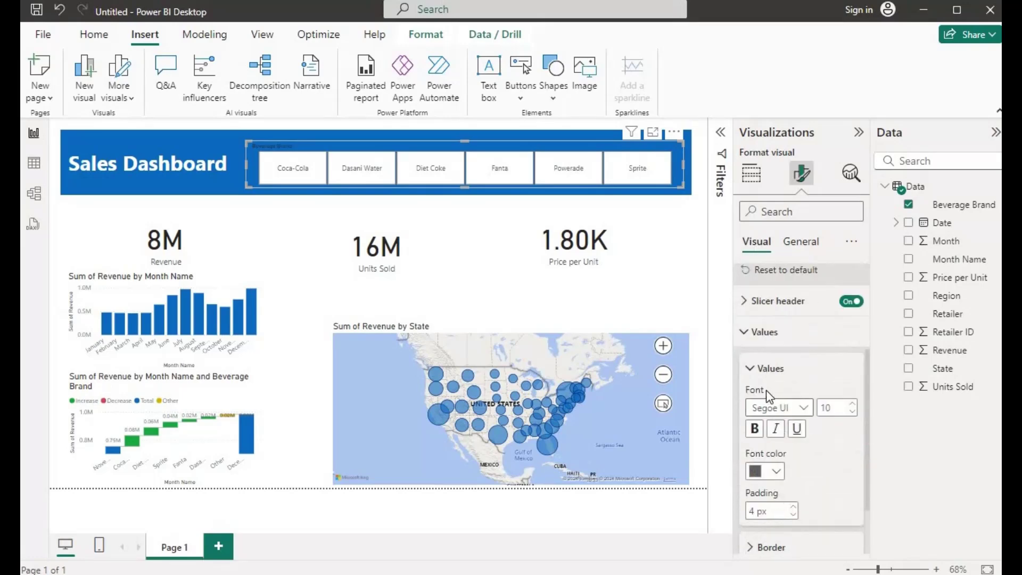
{"action": "left_click", "coordinate": [830, 410]}
{"action": "type", "text": "13"}
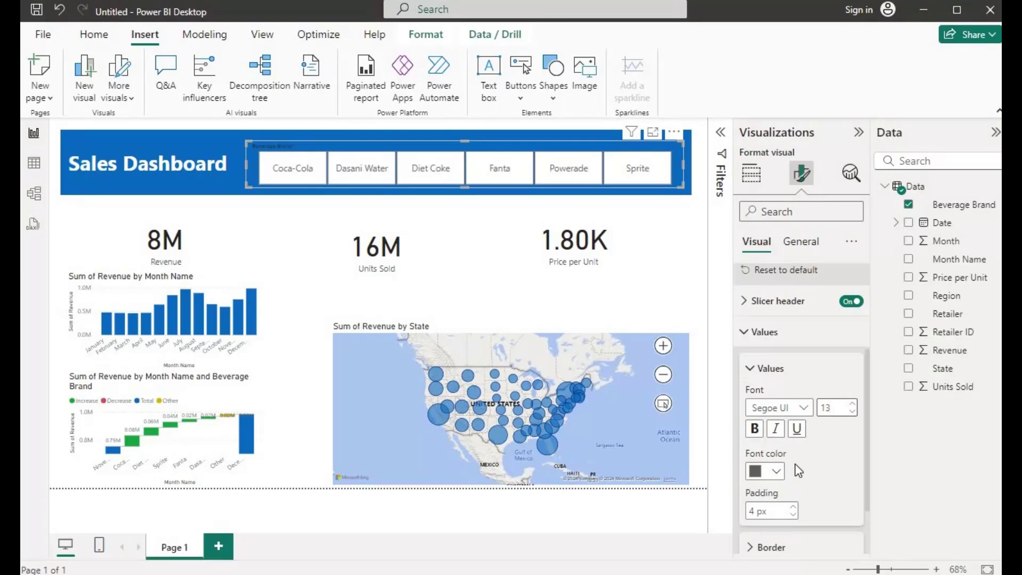
{"action": "left_click", "coordinate": [755, 432]}
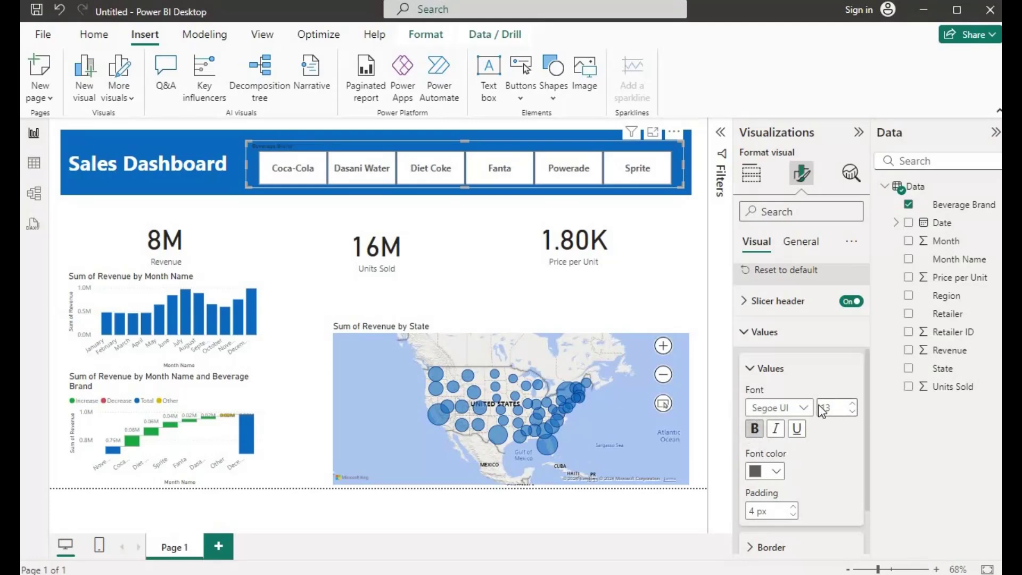
{"action": "left_click", "coordinate": [750, 174]}
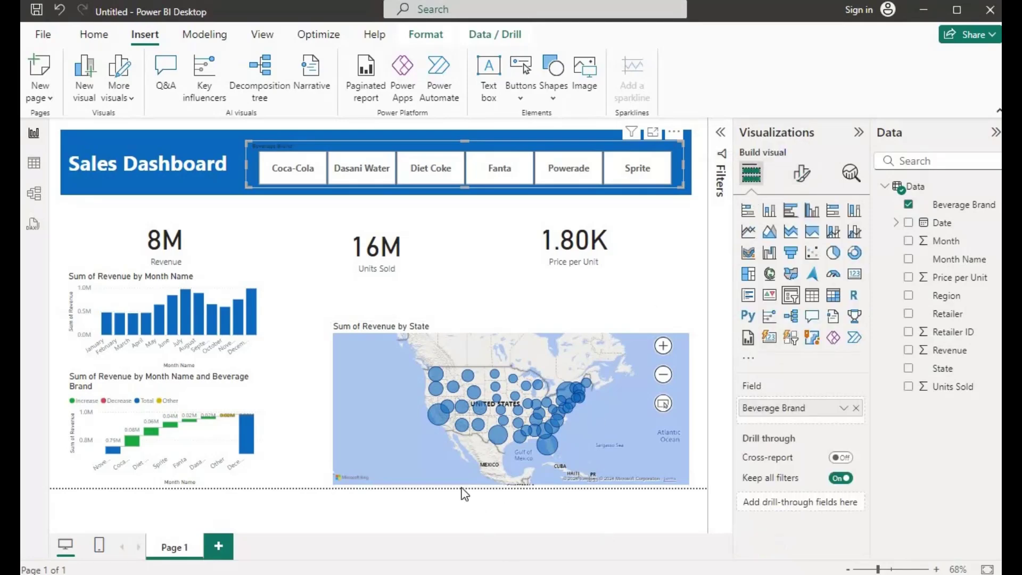
- Zoom in on the map and lasso-select the California and Nevada bubbles, followed by a group of central states, to check cross-filtering
{"action": "mouse_move", "coordinate": [462, 489]}
{"action": "left_click", "coordinate": [663, 347]}
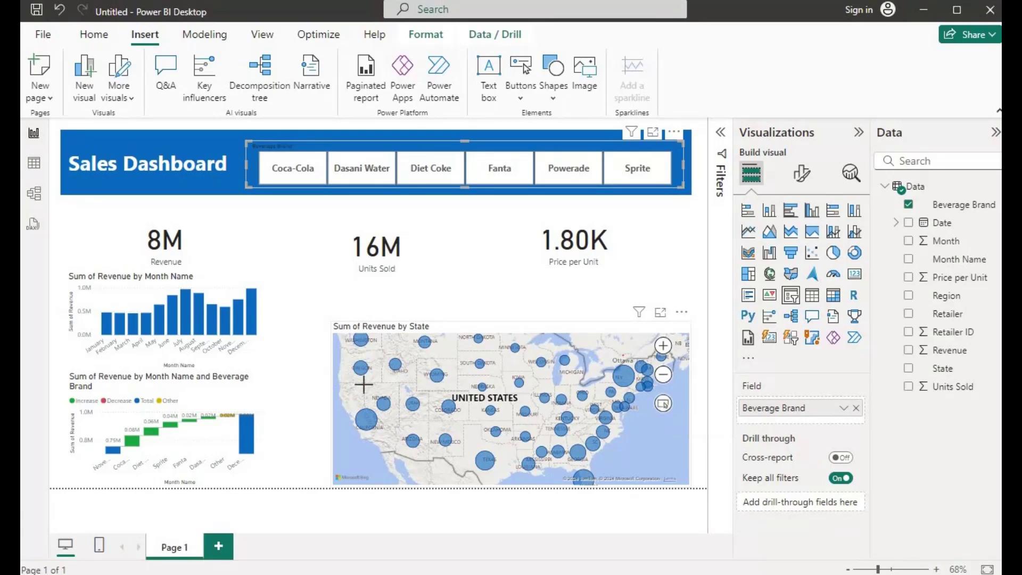
{"action": "left_click_drag", "start_coordinate": [349, 399], "coordinate": [386, 439]}
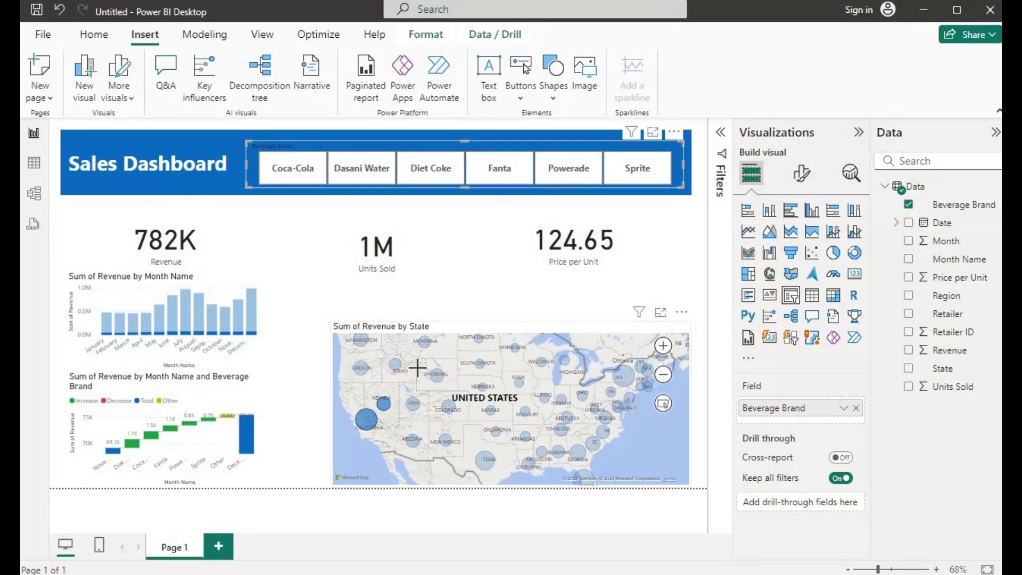
{"action": "left_click_drag", "start_coordinate": [417, 367], "coordinate": [551, 423]}
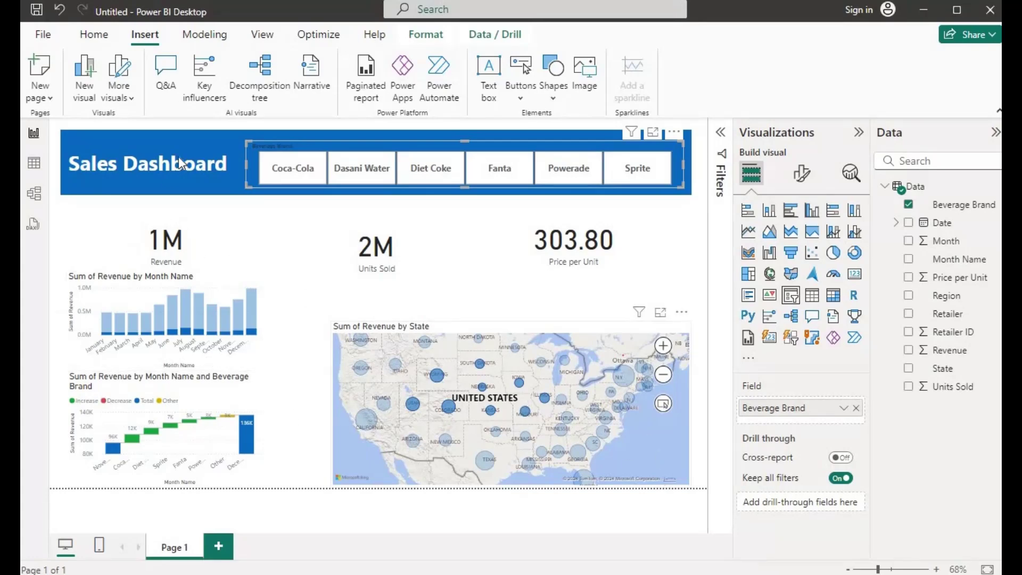
- Filter the lassoed states by Coca-Cola and Dasani Water in turn, and return to Coca-Cola with the map selection cleared
{"action": "left_click", "coordinate": [286, 177]}
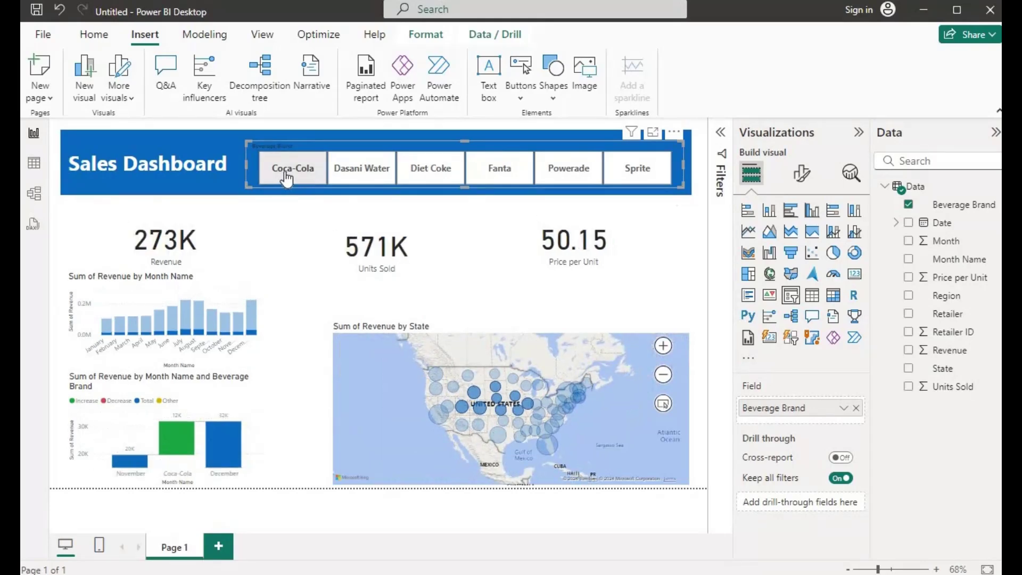
{"action": "left_click", "coordinate": [377, 177]}
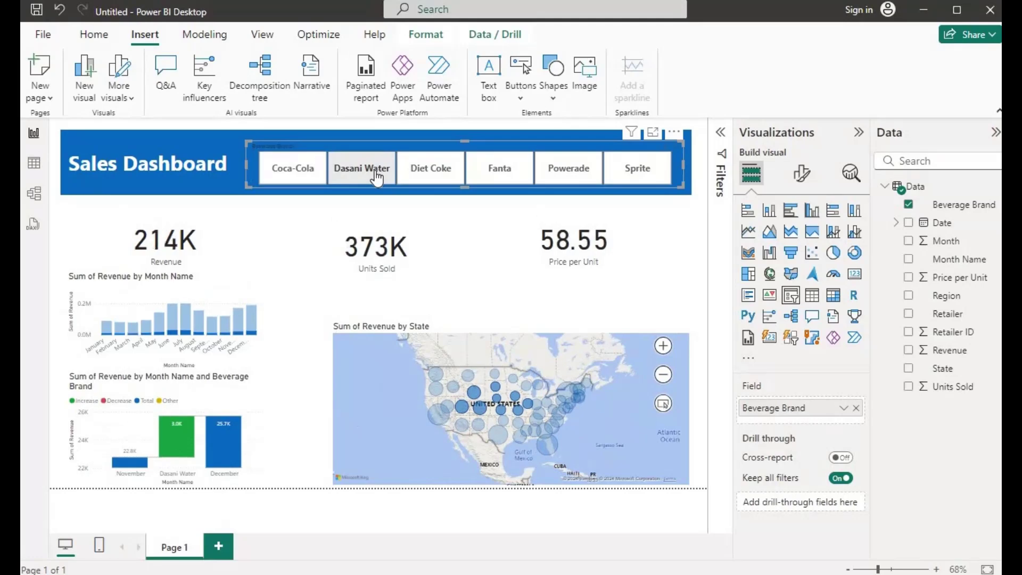
{"action": "key", "text": "ctrl+z"}
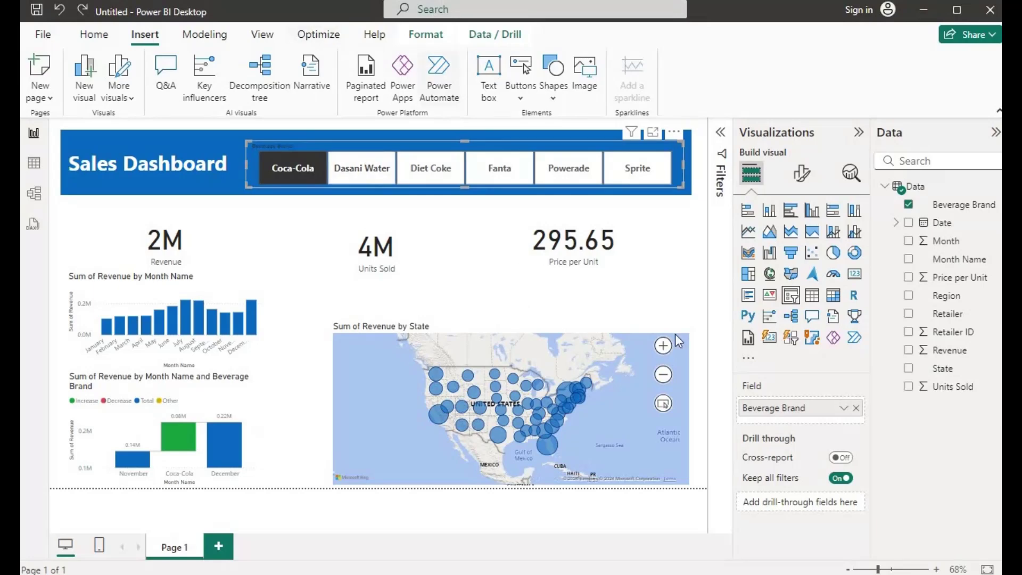
- Zoom in on the map and test the slicer with Dasani Water, Diet Coke, Powerade, Sprite, Coca-Cola and Dasani Water again
{"action": "left_click", "coordinate": [664, 346]}
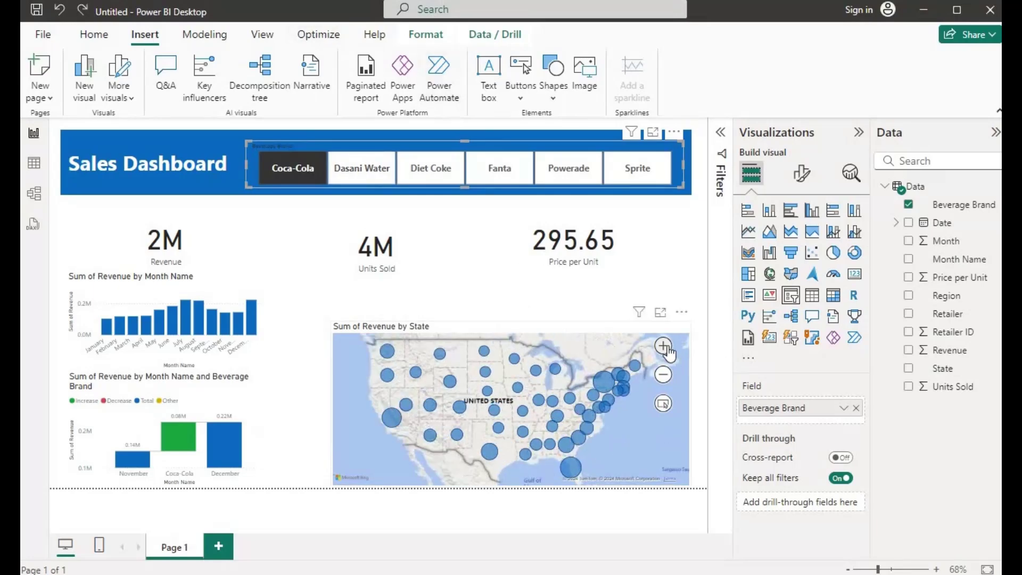
{"action": "left_click", "coordinate": [360, 171]}
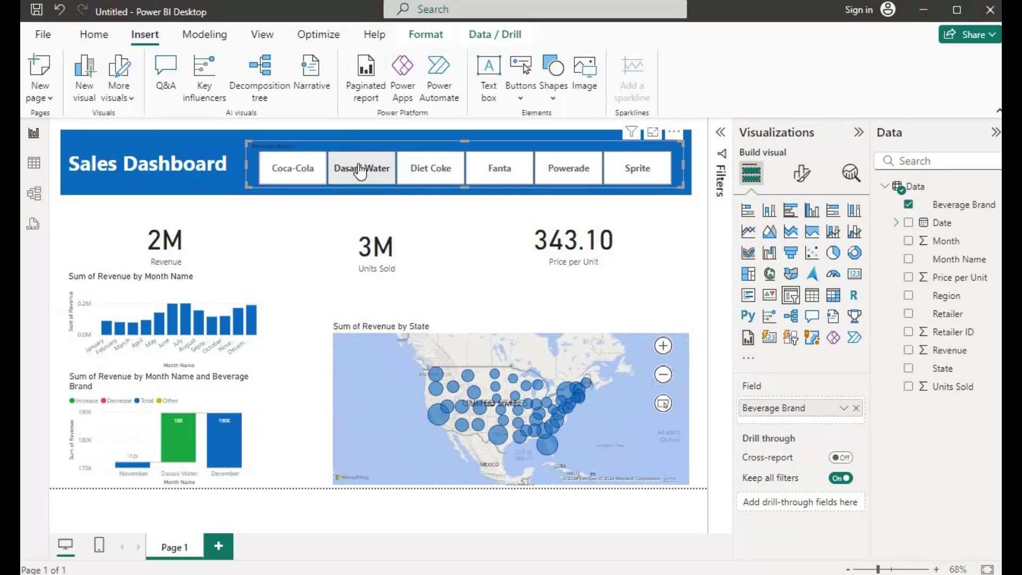
{"action": "left_click", "coordinate": [434, 181]}
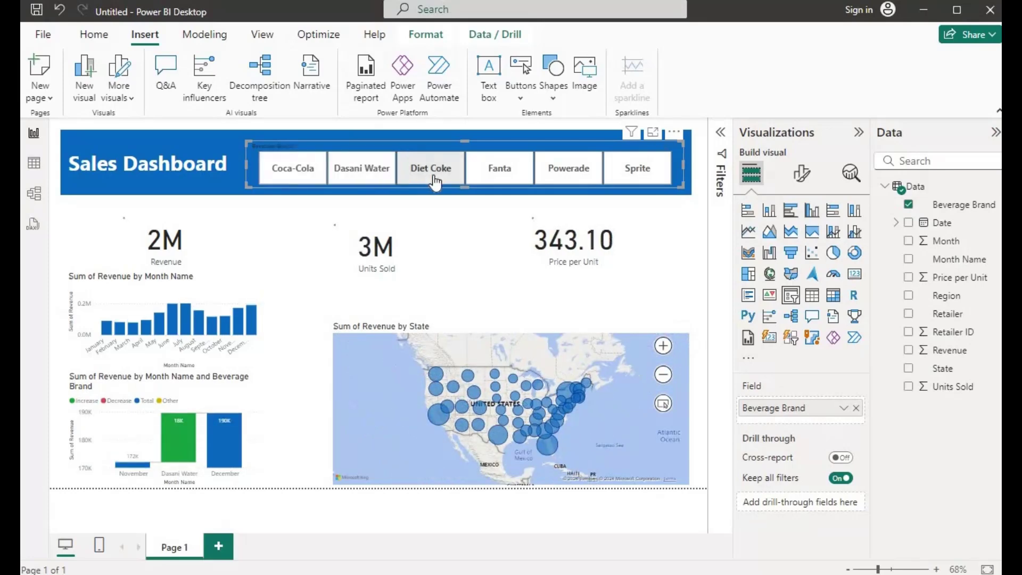
{"action": "left_click", "coordinate": [571, 175]}
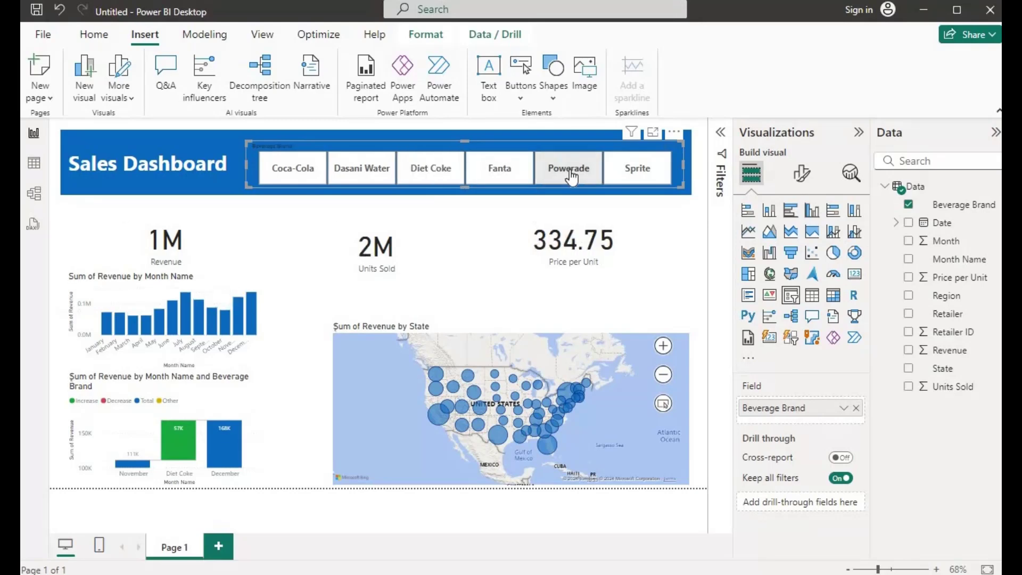
{"action": "left_click", "coordinate": [637, 177]}
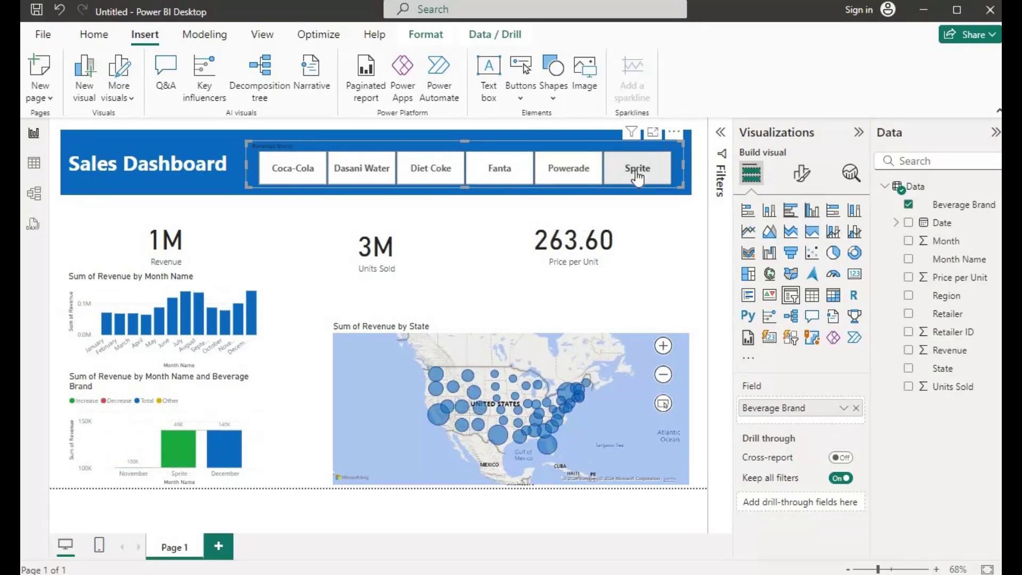
{"action": "left_click", "coordinate": [293, 183]}
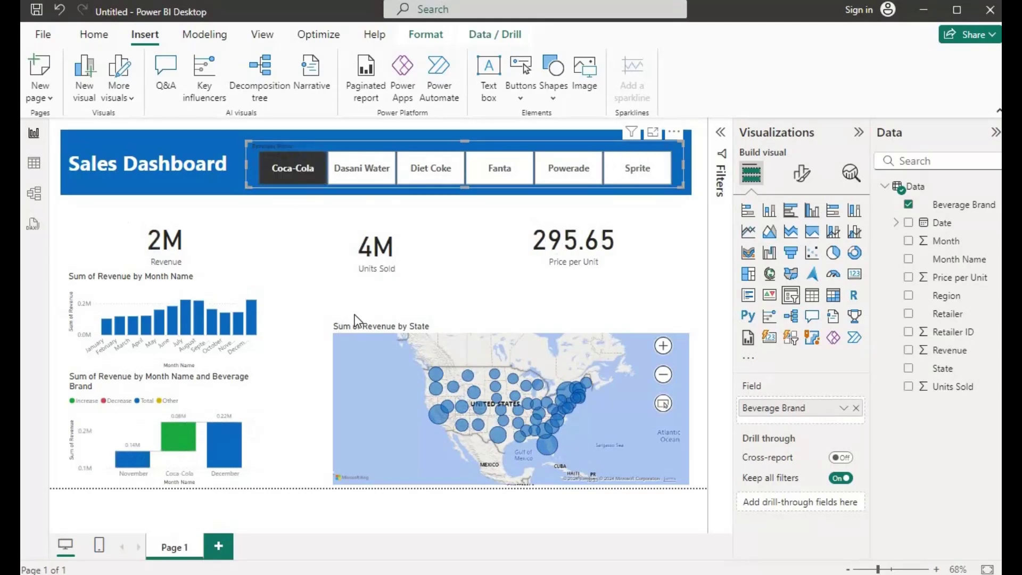
{"action": "left_click", "coordinate": [352, 176]}
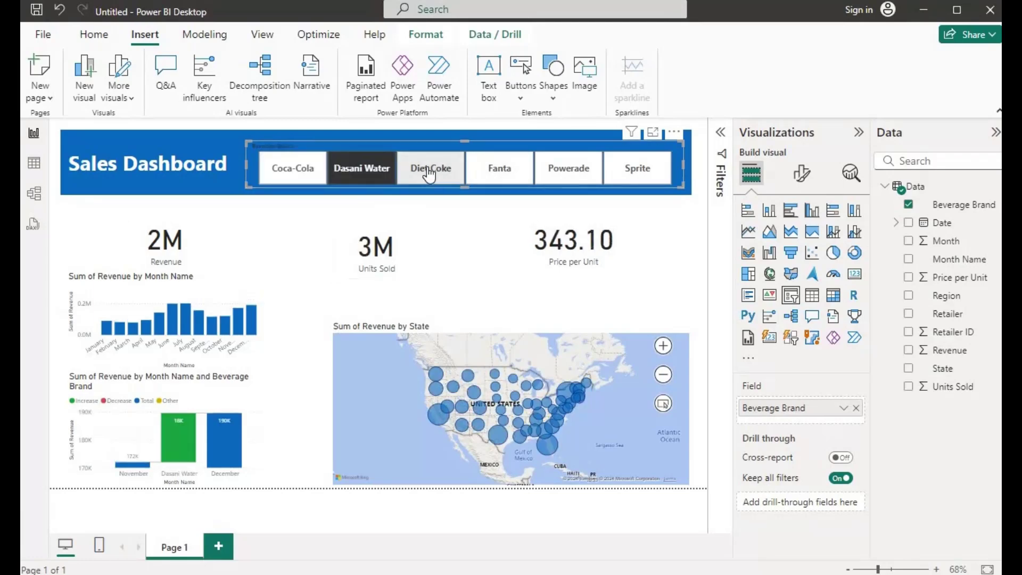